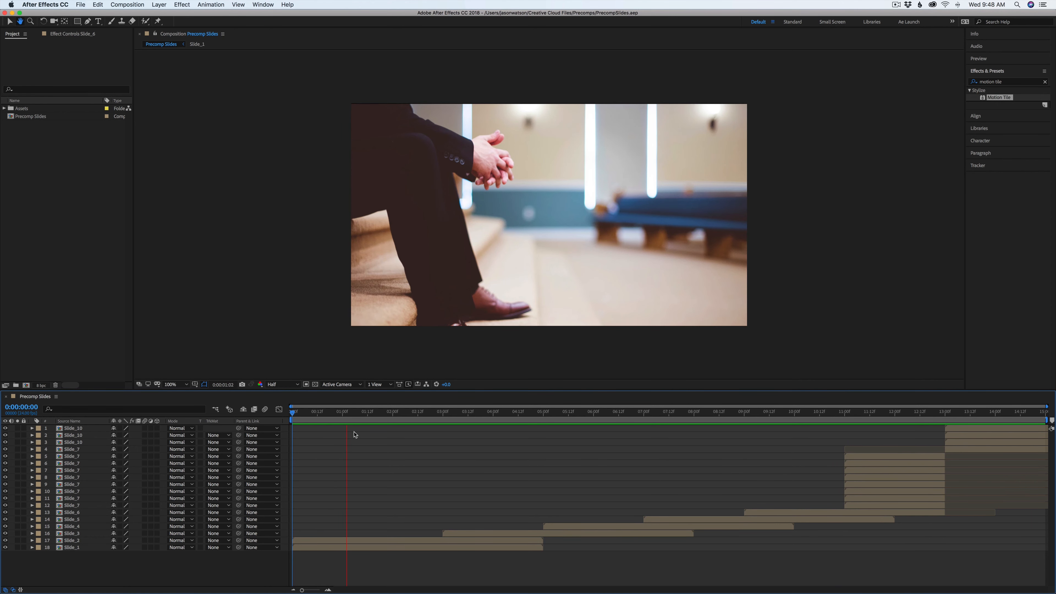
pyautogui.moveTo(349, 413); pyautogui.dragTo(293, 430)
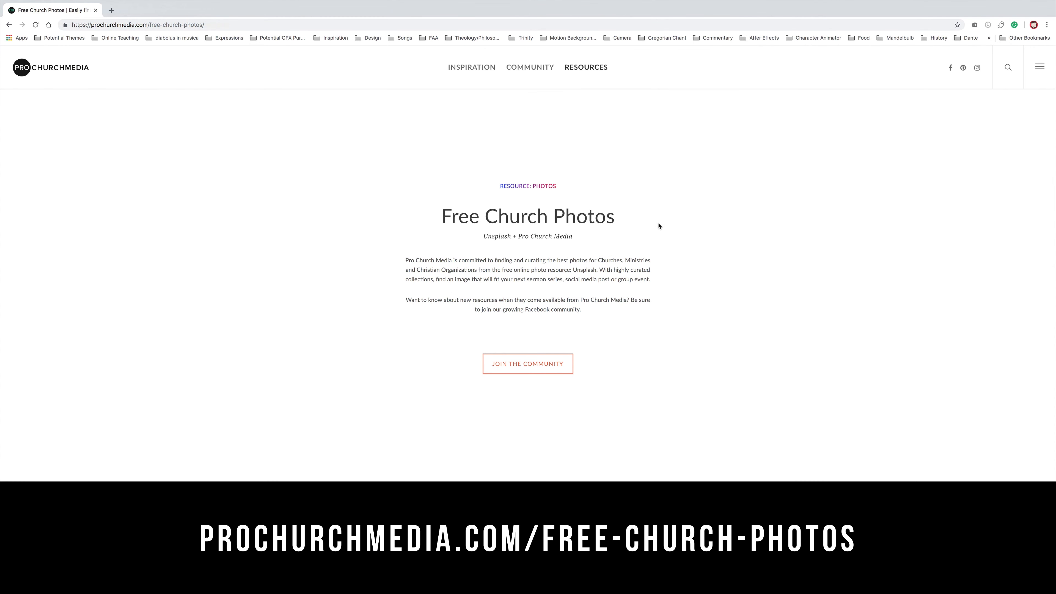
# Browse the Free Church Photos collections page
pyautogui.scroll(-12, 654, 225)
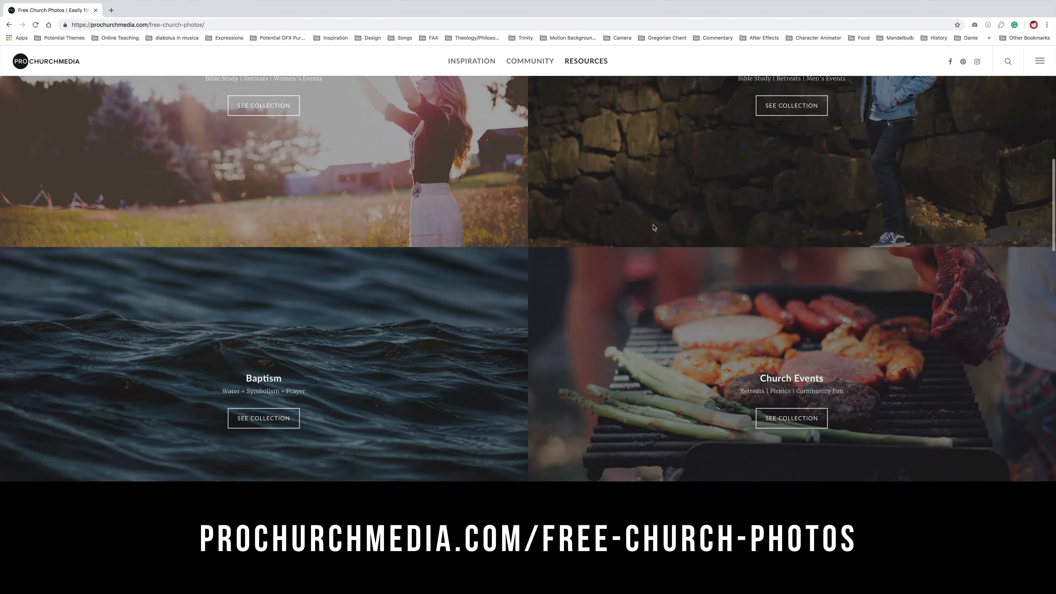
pyautogui.scroll(15, 653, 228)
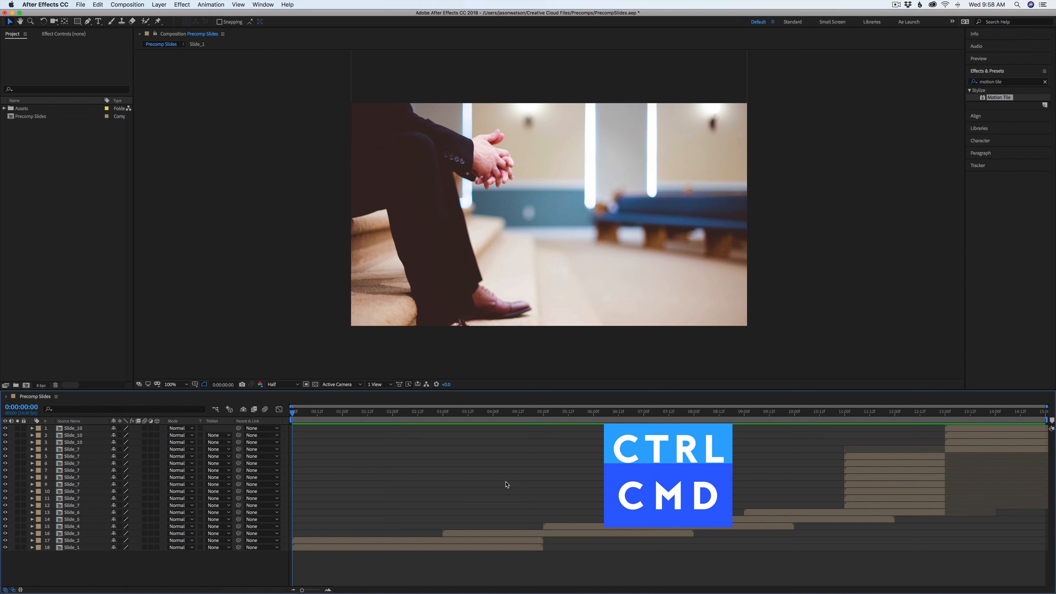
# Create a new composition named Slideshow with the HDTV 1080 24 preset
pyautogui.press('super+n')
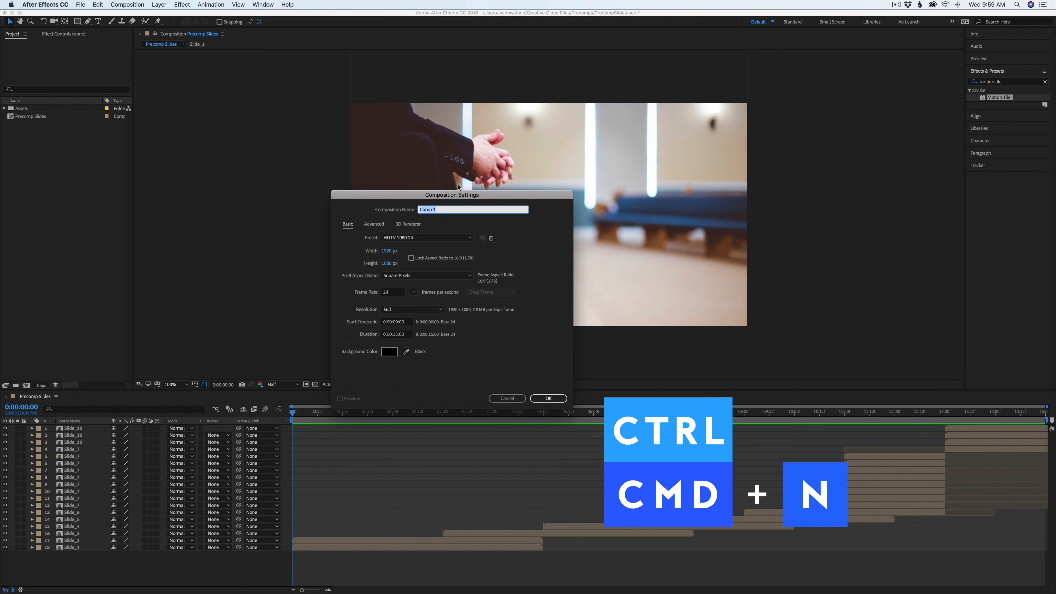
pyautogui.write('Slideshow')
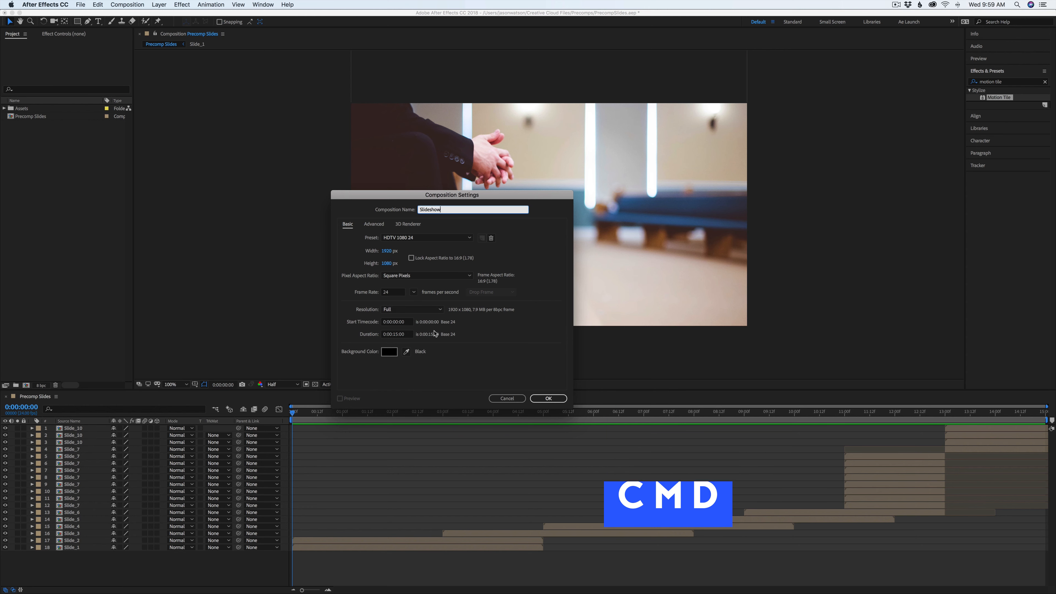
pyautogui.click(548, 398)
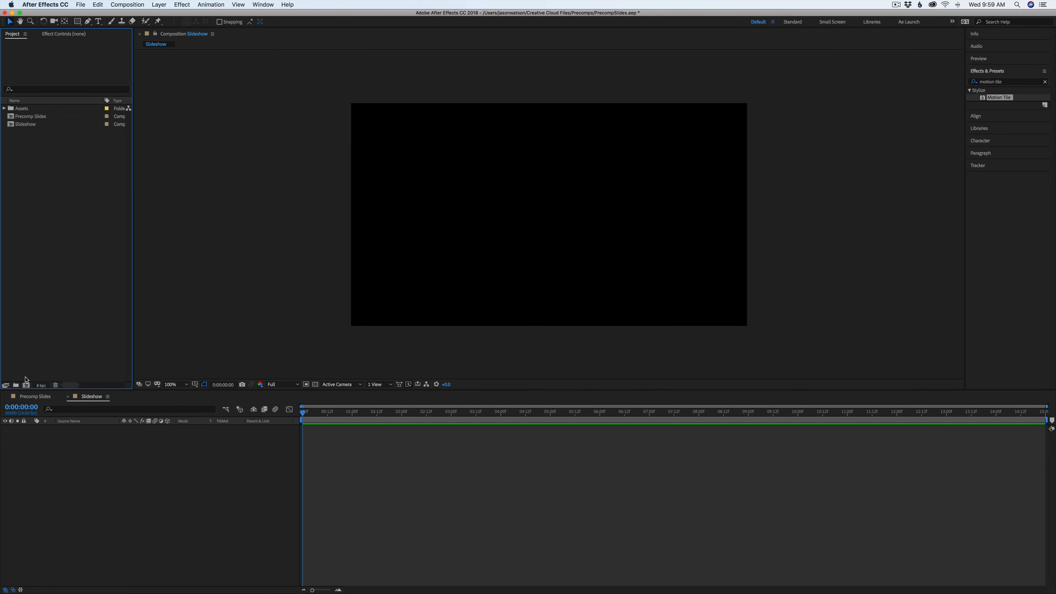
# Create a new project folder and name it Precomps
pyautogui.click(19, 385)
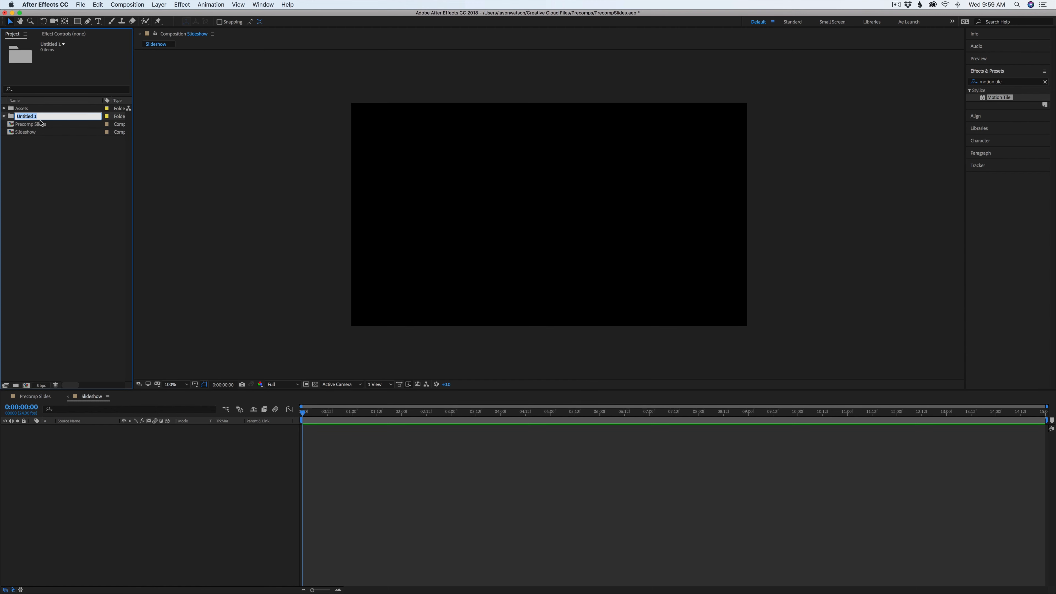
pyautogui.write('Precomps')
pyautogui.press('Return')
pyautogui.click(74, 189)
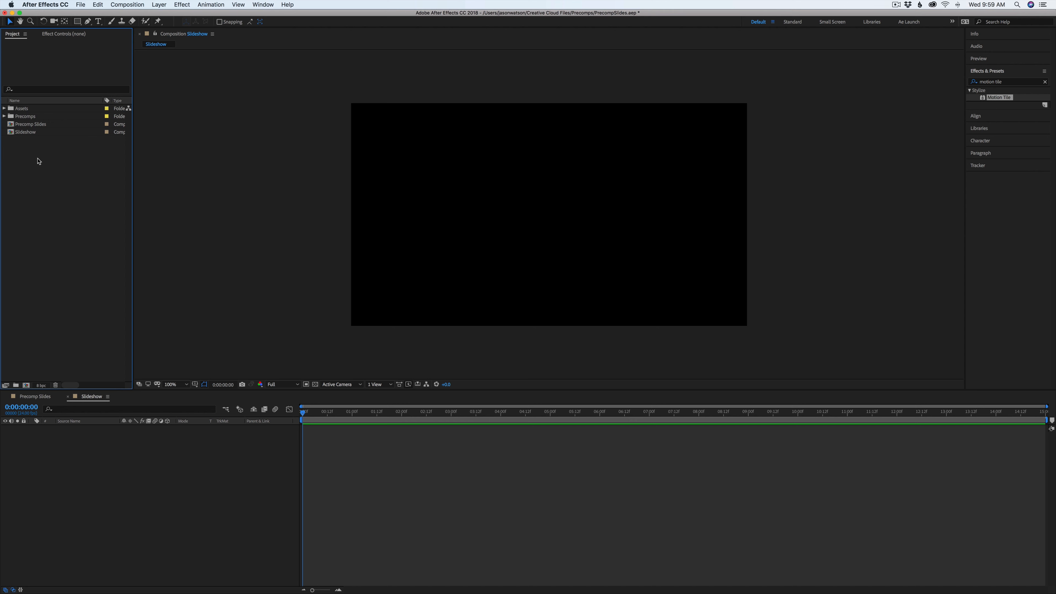
# Create a new composition named Photo_1 with a duration of 0:00:05:00
pyautogui.rightClick(53, 163)
pyautogui.click(77, 172)
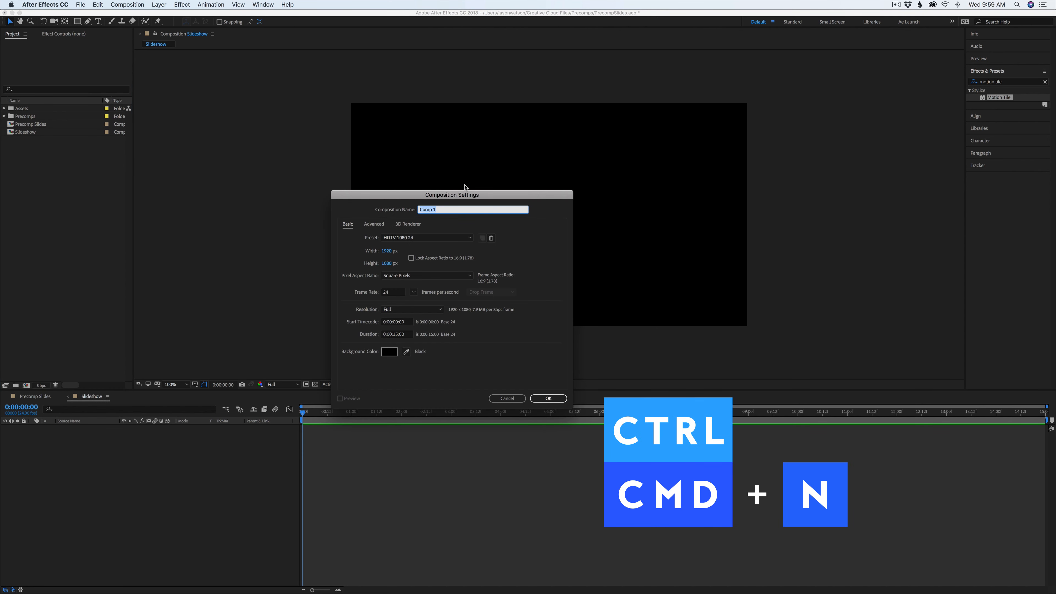
pyautogui.write('Photo_1')
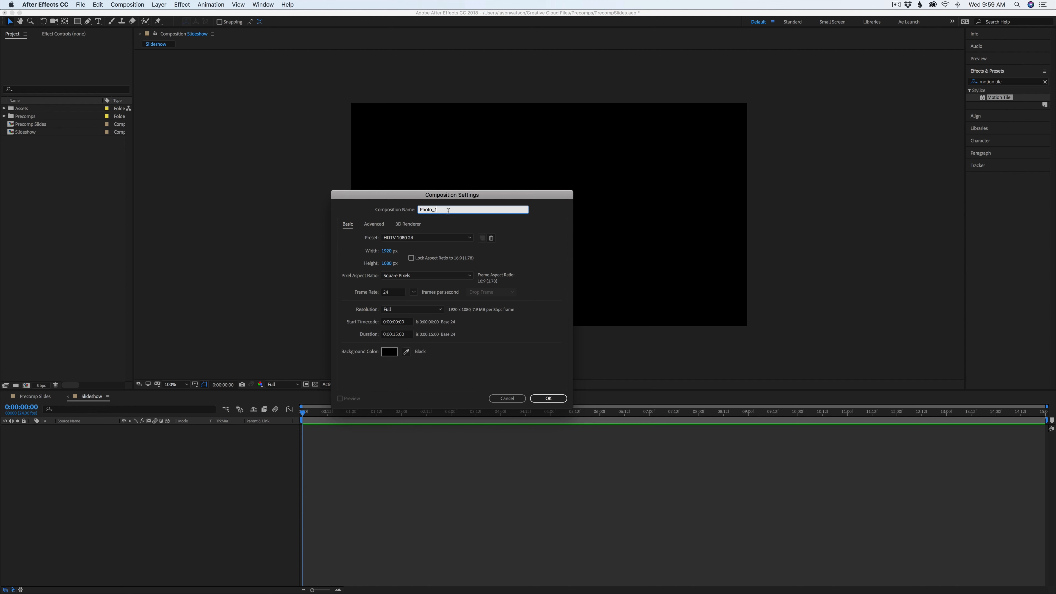
pyautogui.click(403, 334)
pyautogui.write('0:00:5:00')
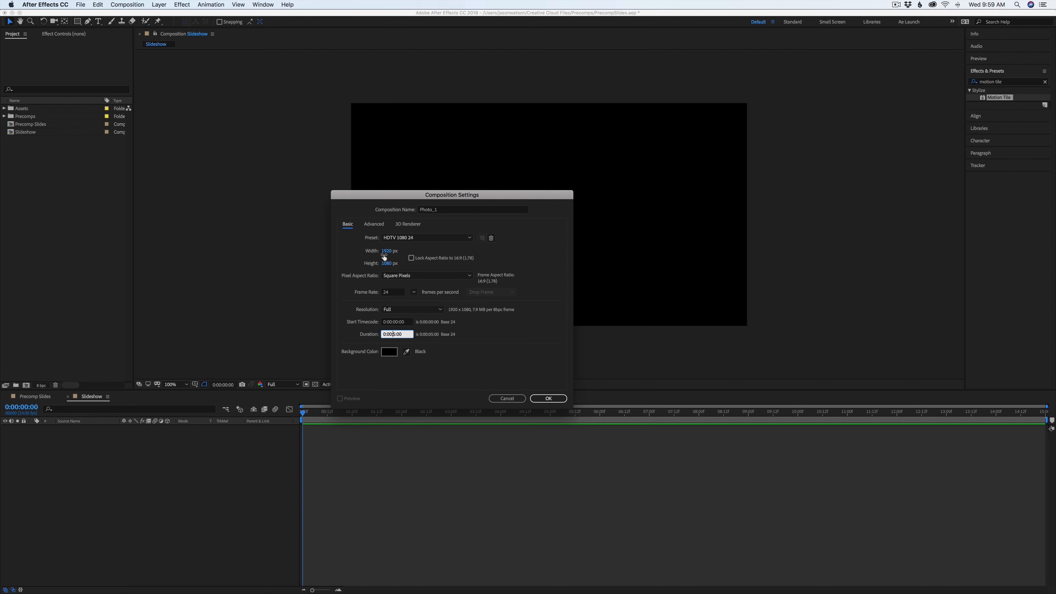
pyautogui.click(548, 398)
# Move Photo_1 into the Precomps folder and expand the folder
pyautogui.click(25, 125)
pyautogui.moveTo(25, 125); pyautogui.dragTo(25, 118)
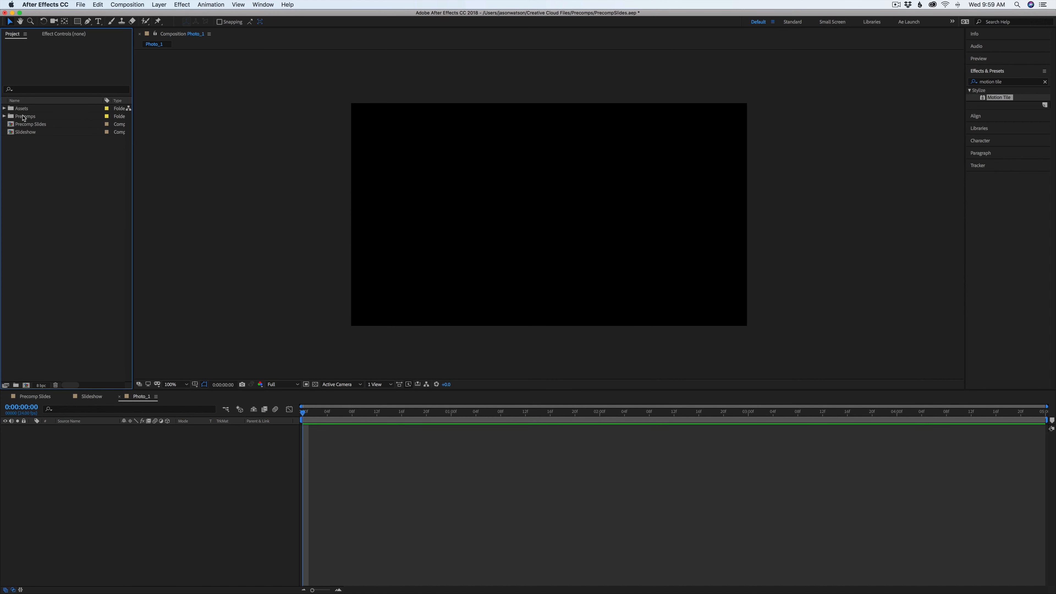
pyautogui.click(4, 117)
pyautogui.click(25, 125)
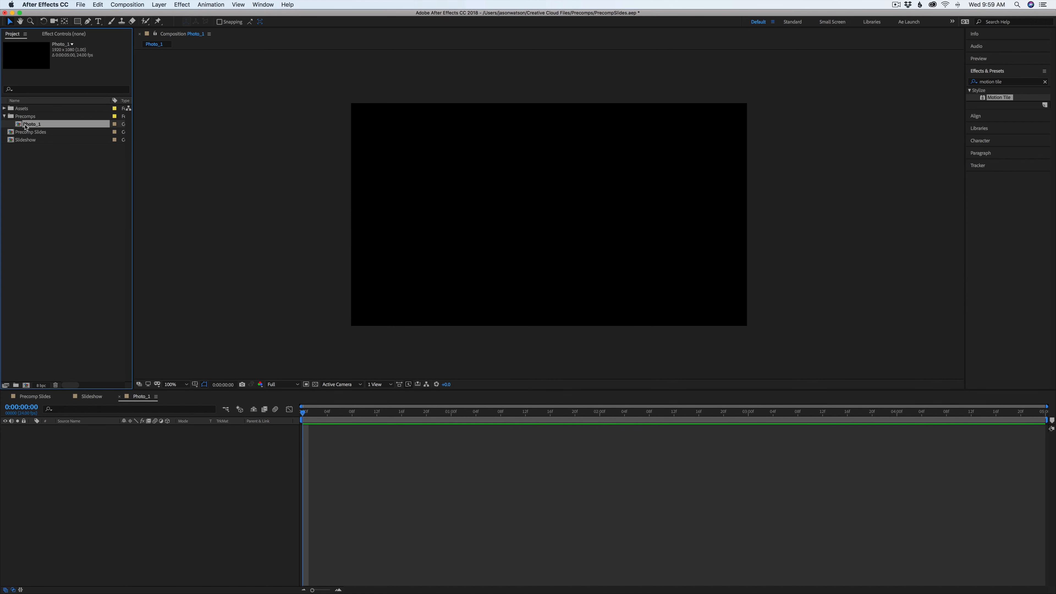
# Duplicate Photo_1 repeatedly to create compositions Photo_2 through Photo_9
pyautogui.press('super+d')
pyautogui.press('super+d')
pyautogui.press('super+d')
pyautogui.press('super+d')
pyautogui.press('super+d')
pyautogui.press('super+d')
pyautogui.press('super+d')
pyautogui.press('super+d')
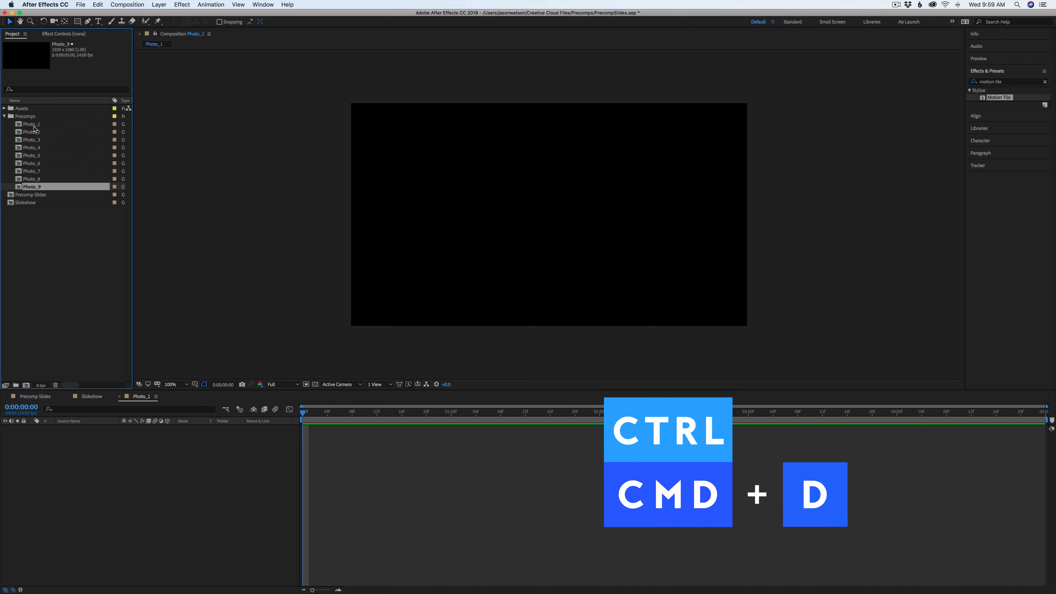
# Add ben-white-292680-unsplash.jpg from the Unsplash Pics folder to Photo_1 and scale it down to fit the frame
pyautogui.click(34, 124)
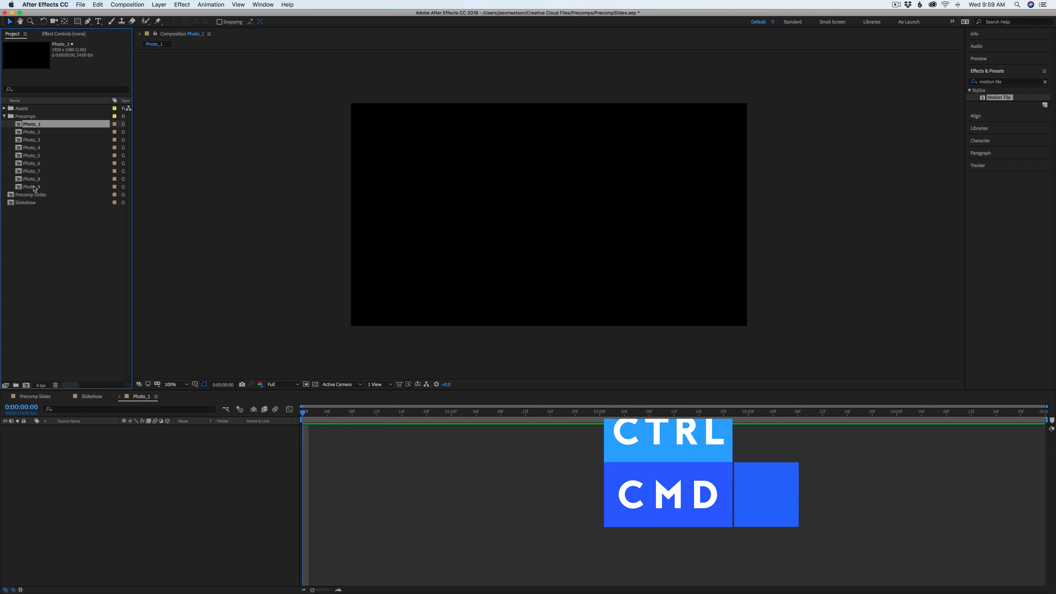
pyautogui.doubleClick(17, 109)
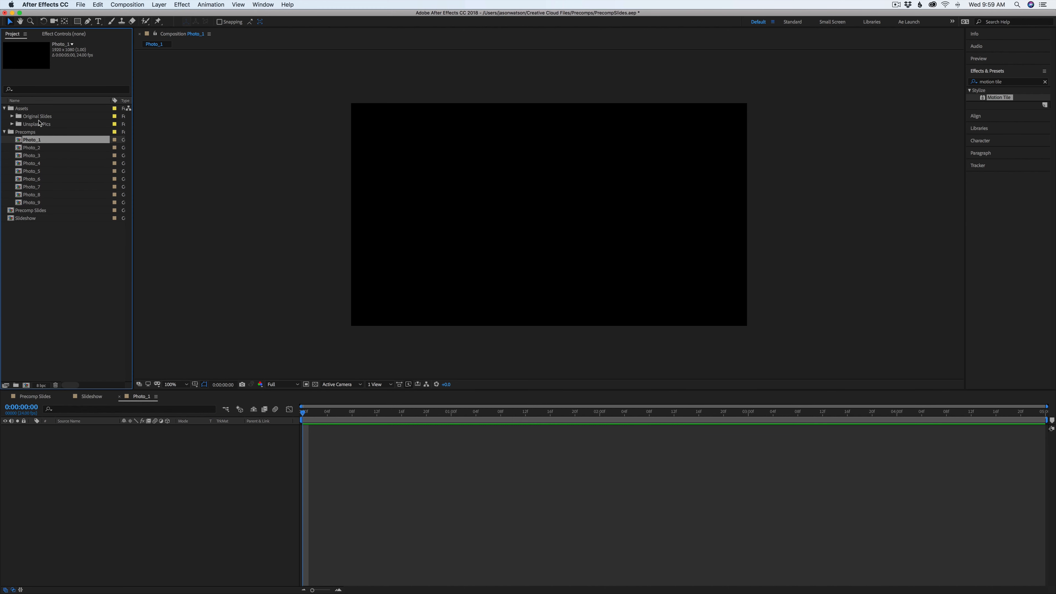
pyautogui.doubleClick(26, 127)
pyautogui.click(37, 133)
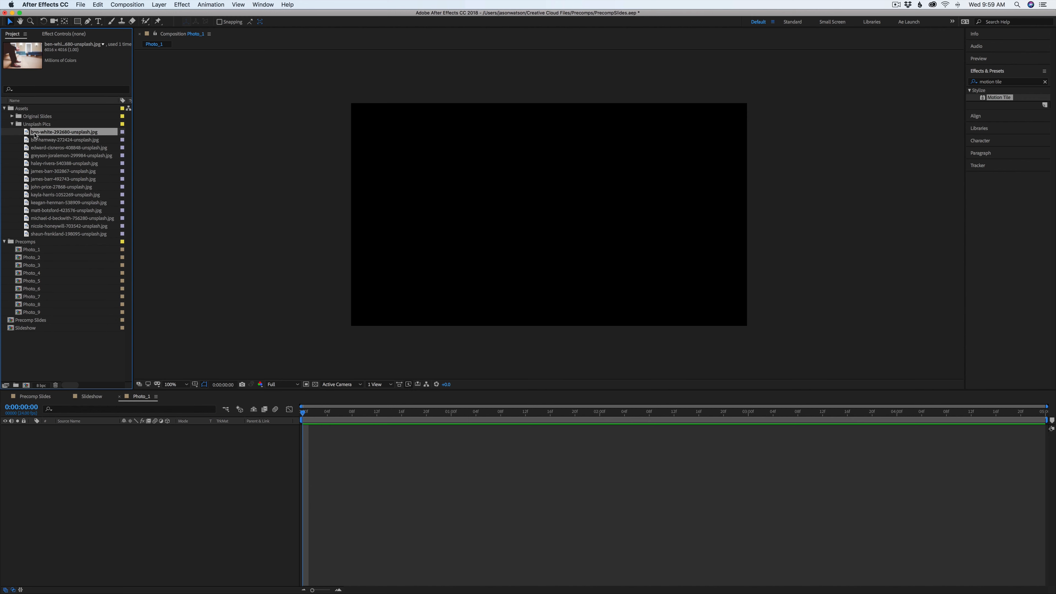
pyautogui.moveTo(53, 134); pyautogui.dragTo(61, 482)
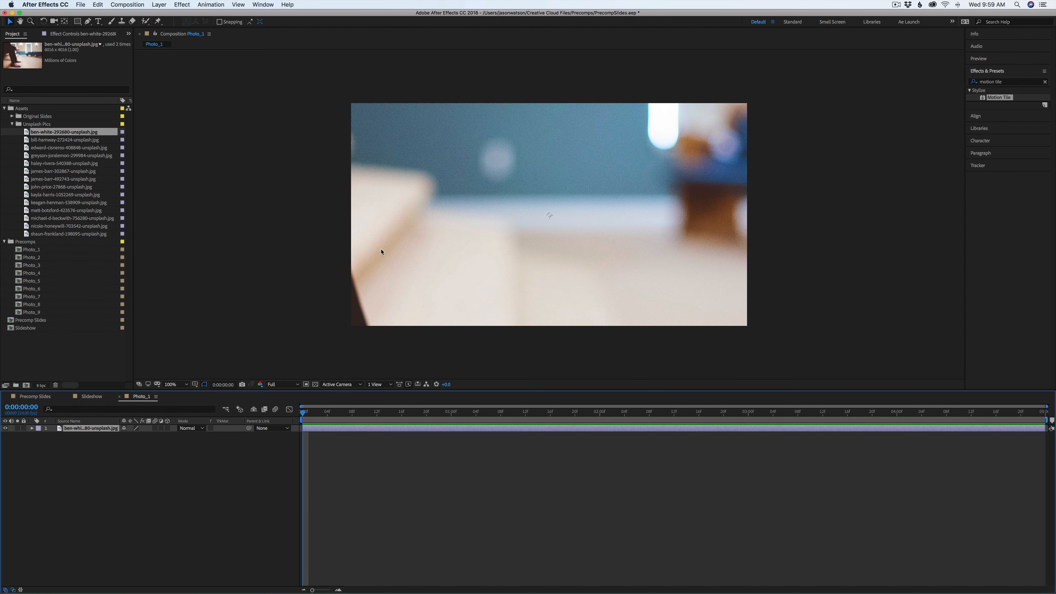
pyautogui.press('s')
pyautogui.moveTo(134, 435); pyautogui.dragTo(112, 437)
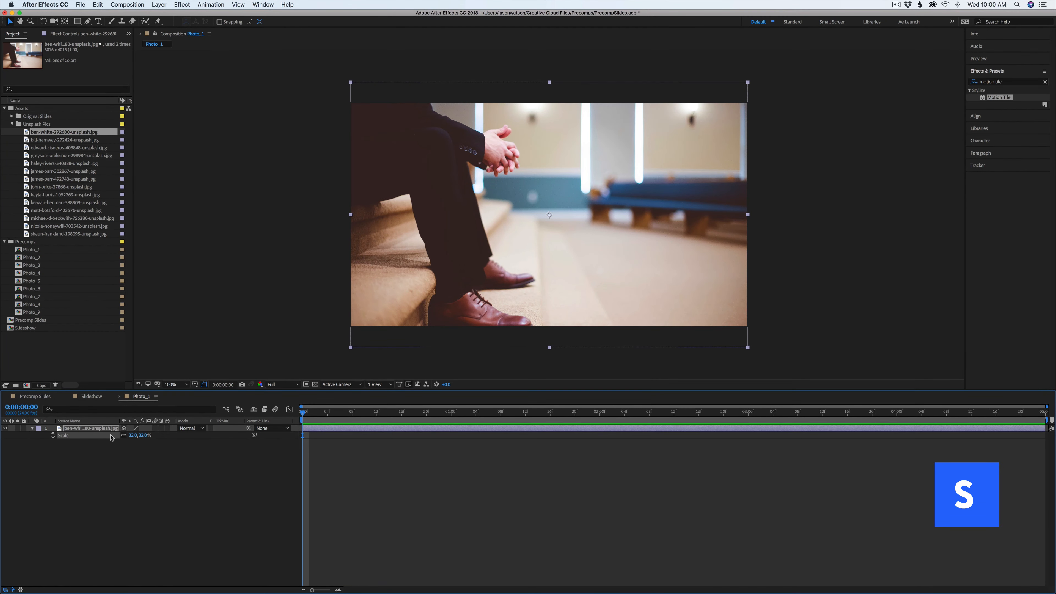
# Add the Photo_1 composition to the Slideshow timeline
pyautogui.click(82, 397)
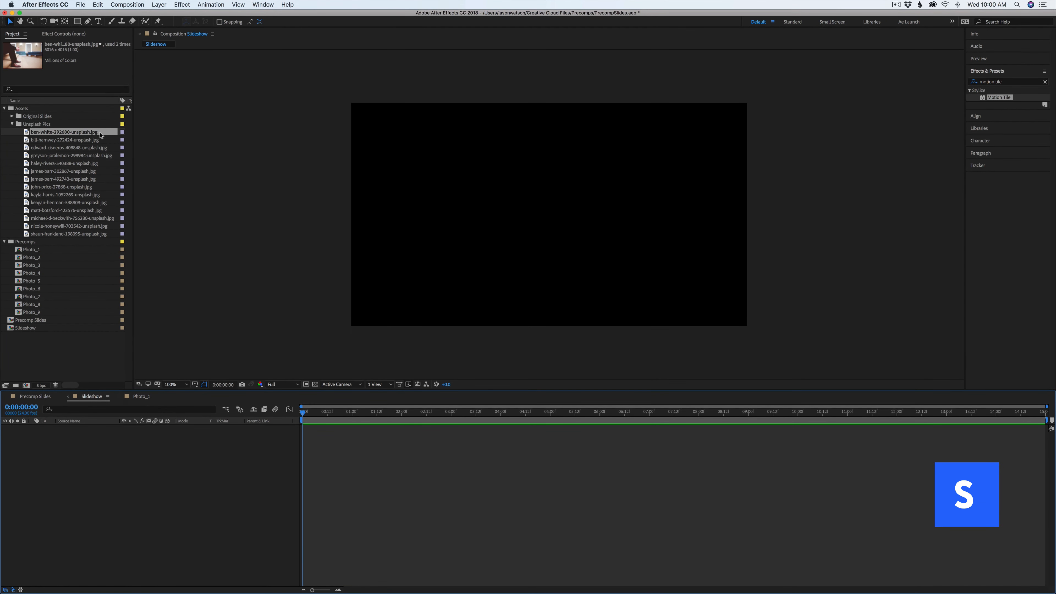
pyautogui.moveTo(38, 252); pyautogui.dragTo(50, 437)
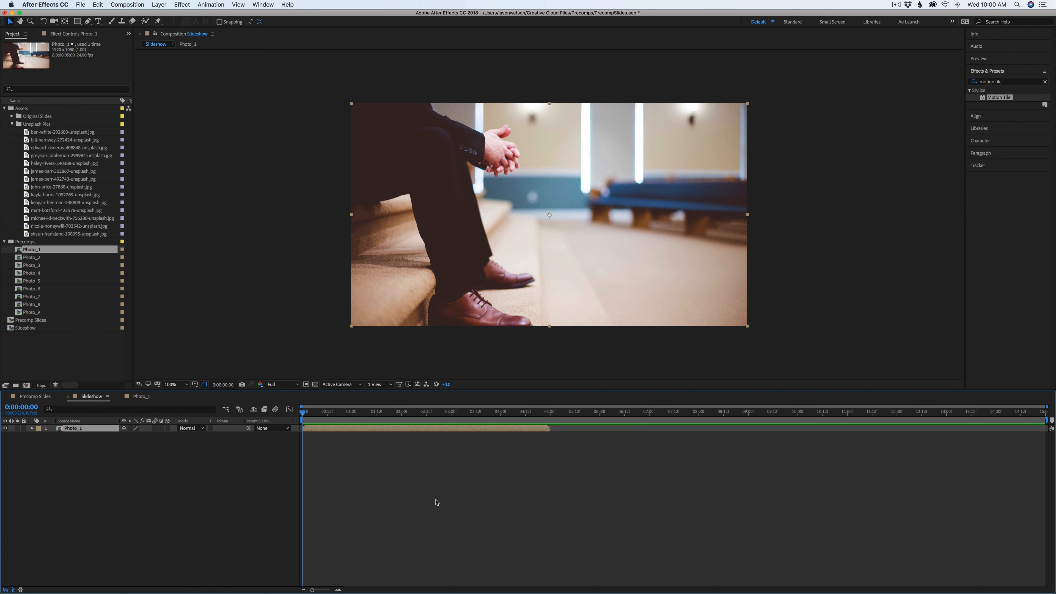
pyautogui.click(437, 503)
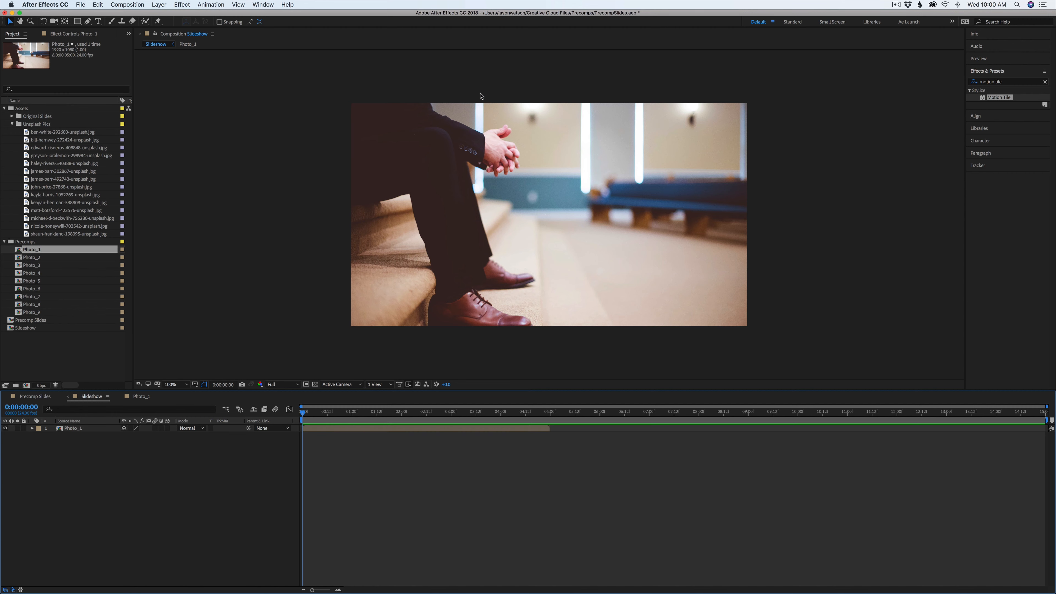
# Enlarge the photo inside Photo_1 slightly so it overfills the frame
pyautogui.click(133, 398)
pyautogui.click(411, 201)
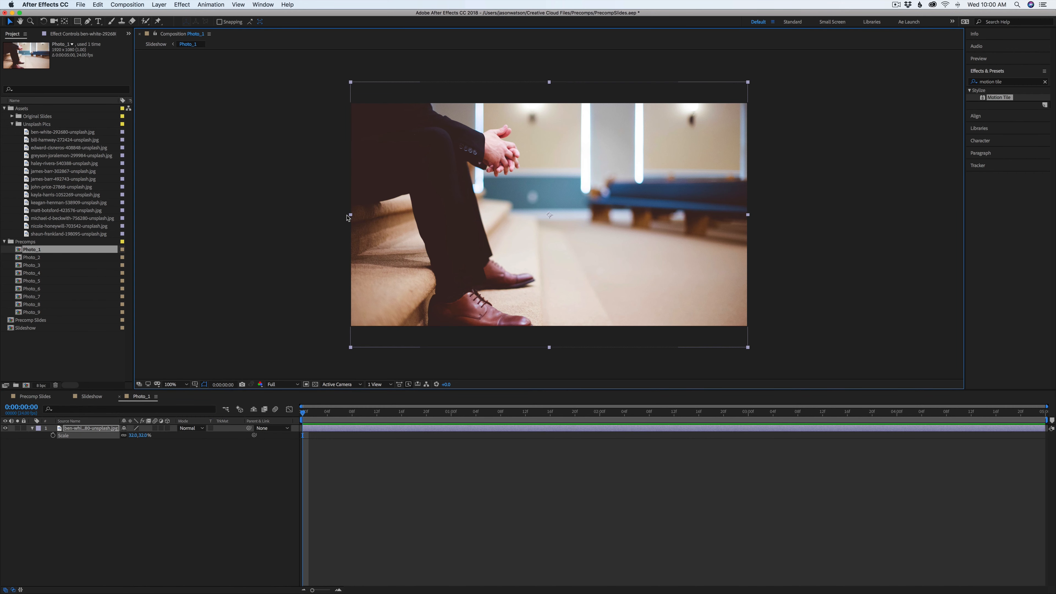
pyautogui.moveTo(348, 218); pyautogui.dragTo(329, 217)
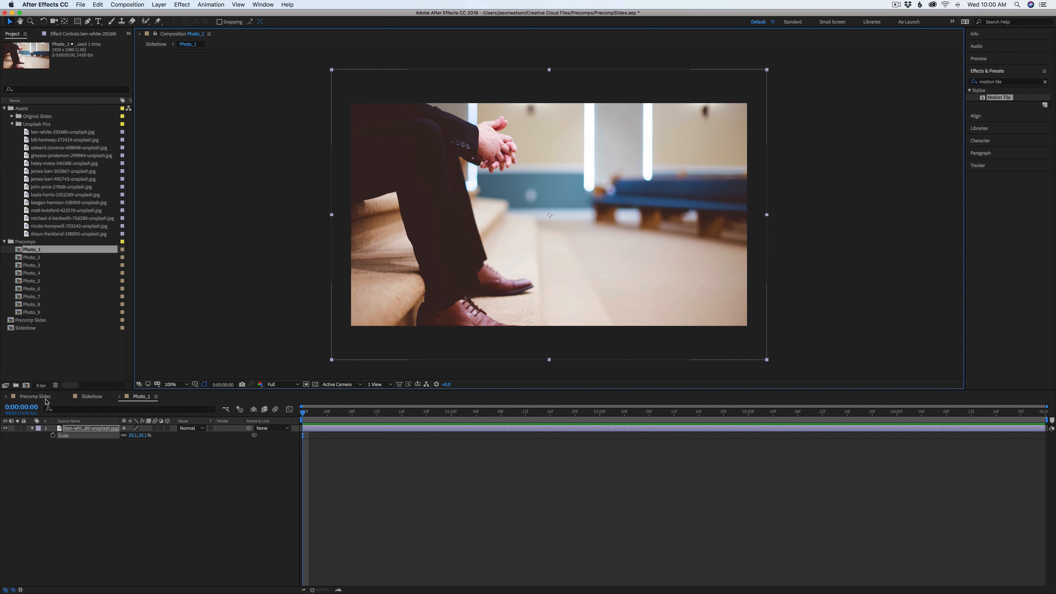
# Close the Precomp Slides composition tab
pyautogui.click(5, 396)
pyautogui.click(30, 396)
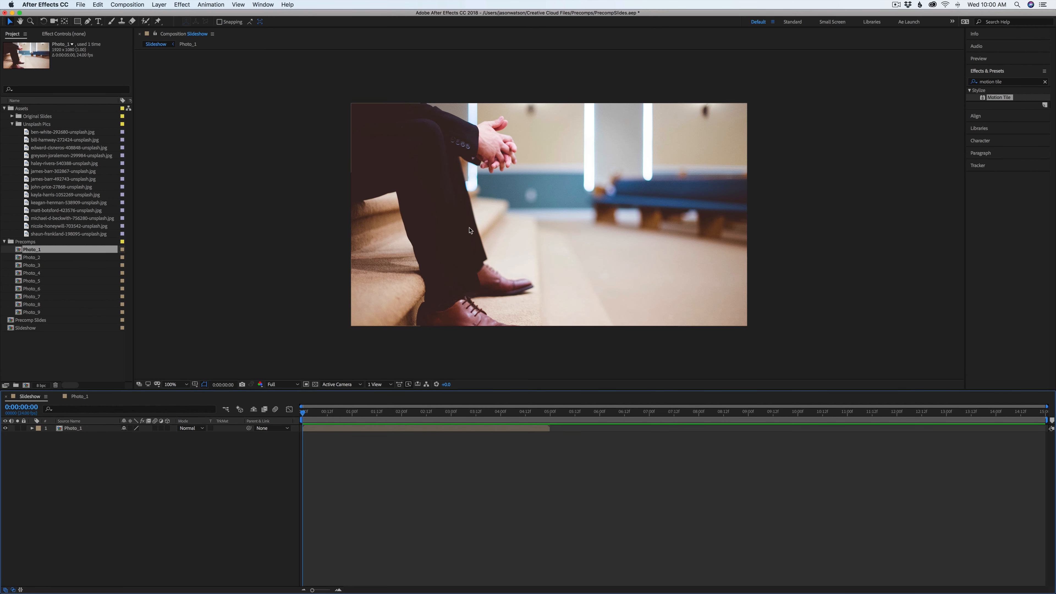
pyautogui.click(79, 396)
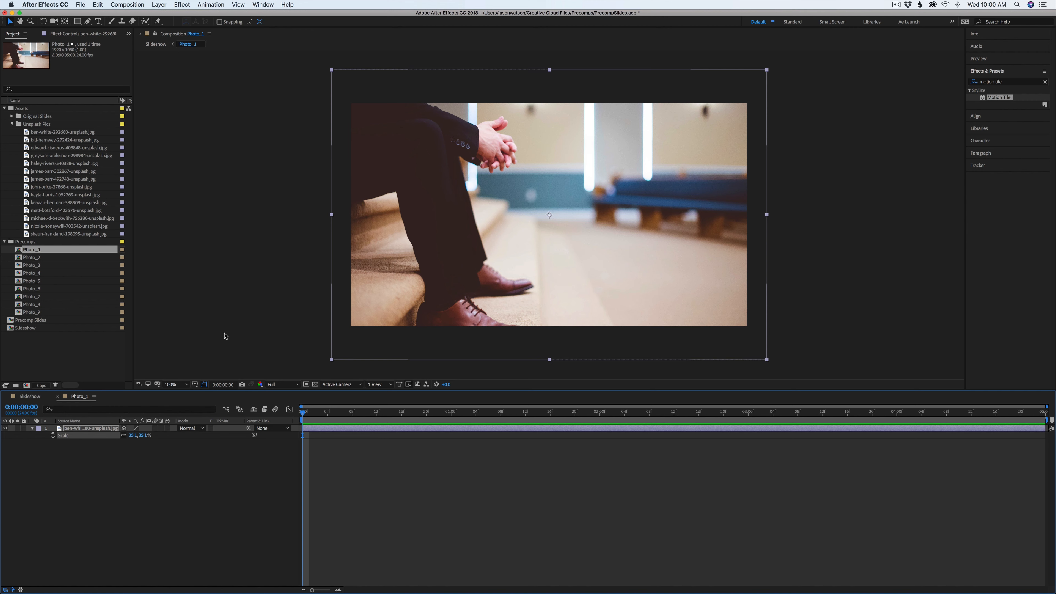
# Open Photo_2, then add it to the Slideshow timeline starting at 1 second
pyautogui.doubleClick(32, 257)
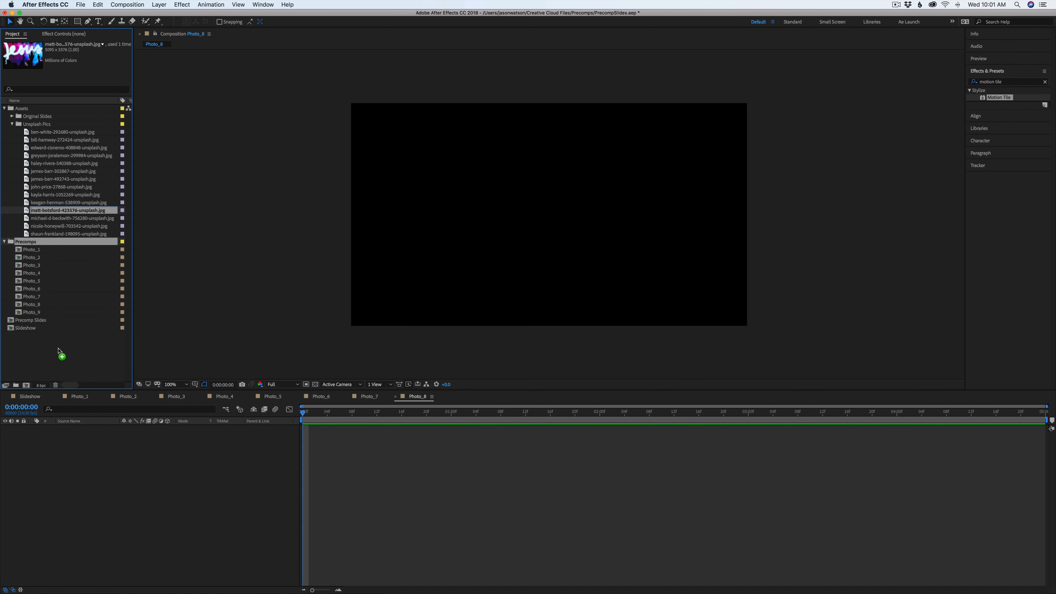
pyautogui.moveTo(58, 351); pyautogui.dragTo(75, 433)
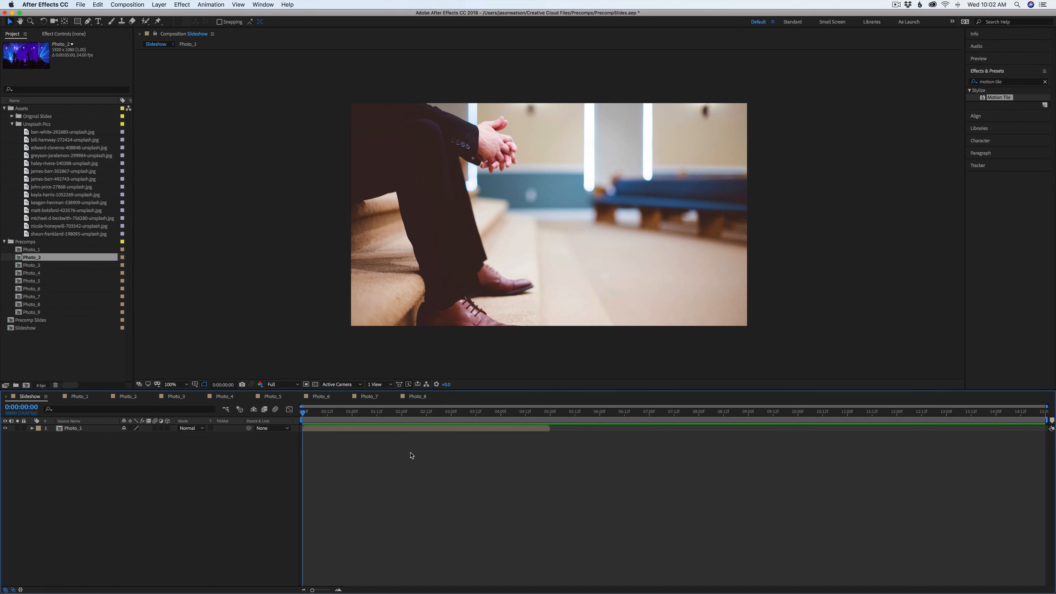
pyautogui.click(47, 343)
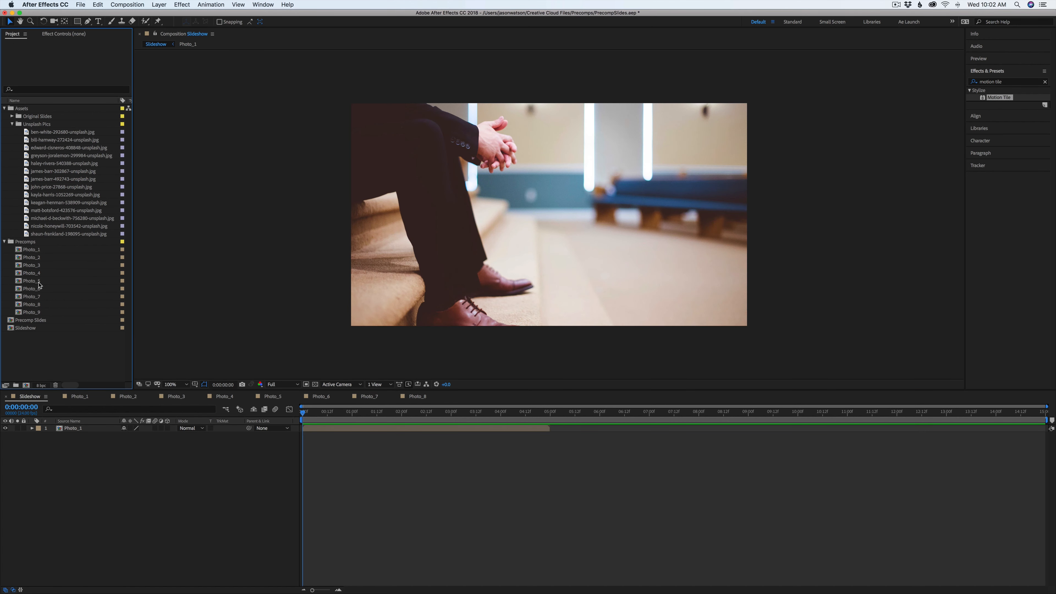
pyautogui.moveTo(32, 257); pyautogui.dragTo(354, 428)
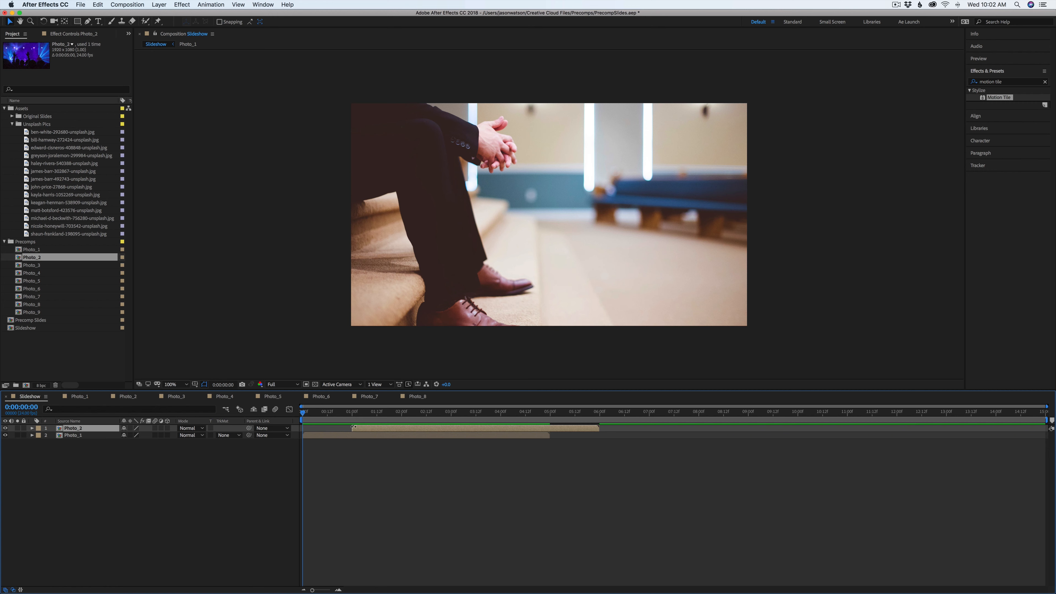
# Show Position for both Slideshow layers and add Position keyframes at 1 second
pyautogui.click(352, 413)
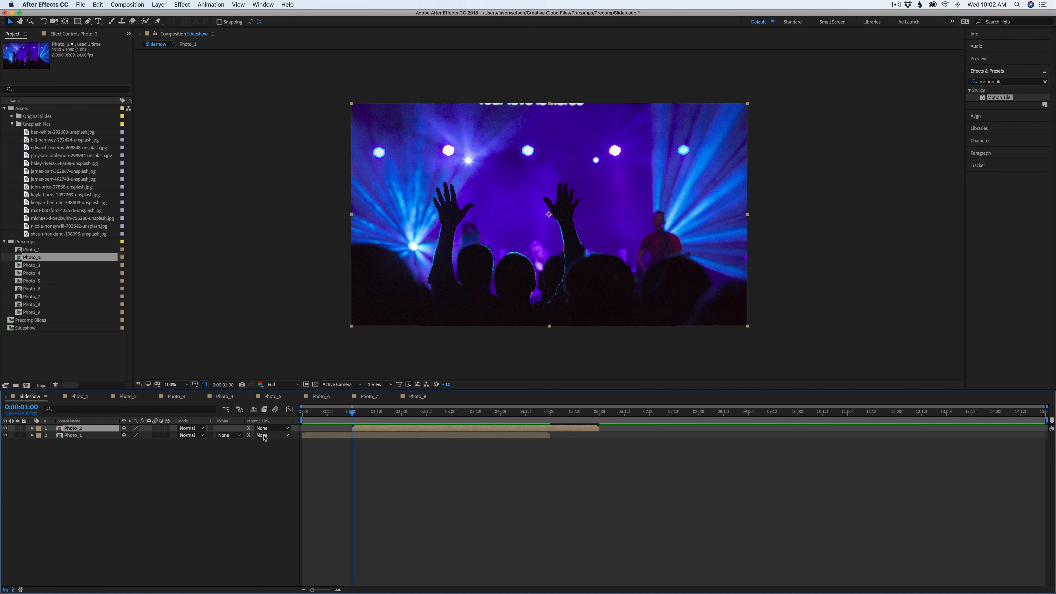
pyautogui.keyDown('shift'); pyautogui.click(92, 435); pyautogui.keyUp('shift')
pyautogui.press('p')
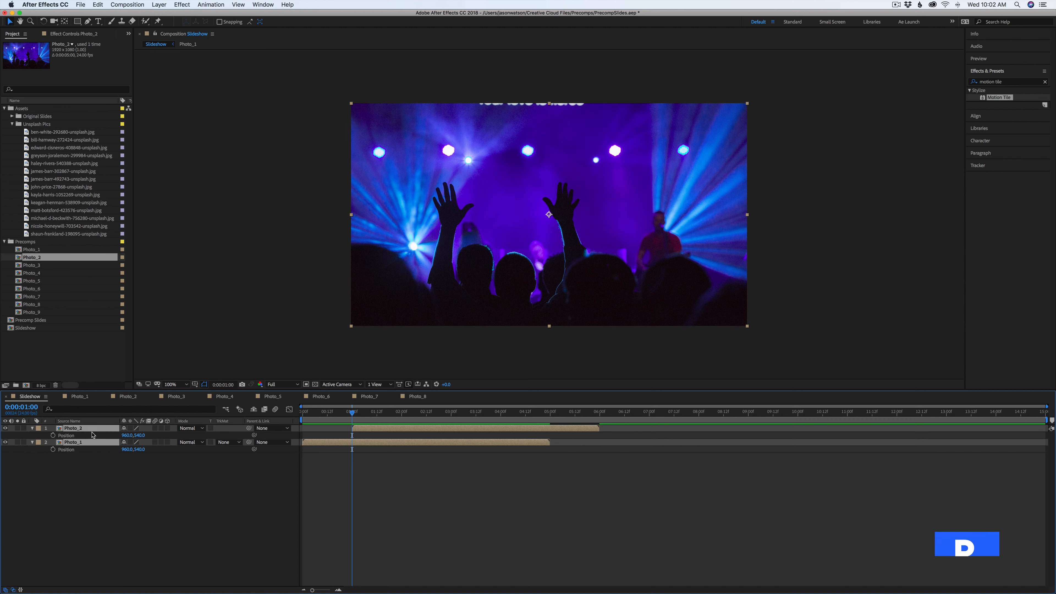
pyautogui.click(53, 435)
pyautogui.click(443, 455)
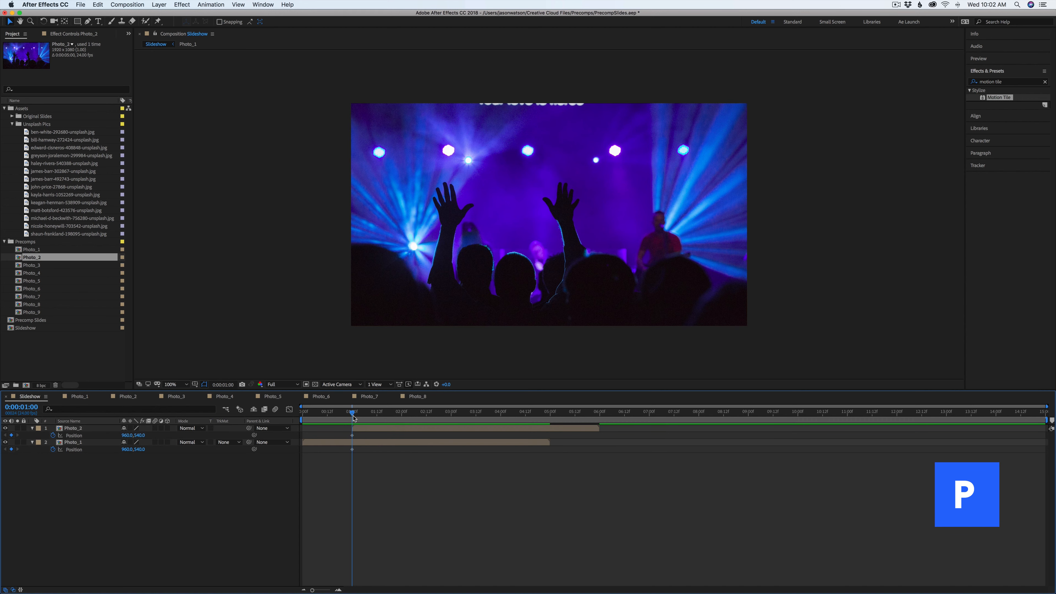
# Compare the Slideshow at 2 seconds with the Precomp Slides reference at the same time
pyautogui.moveTo(354, 417); pyautogui.dragTo(396, 415)
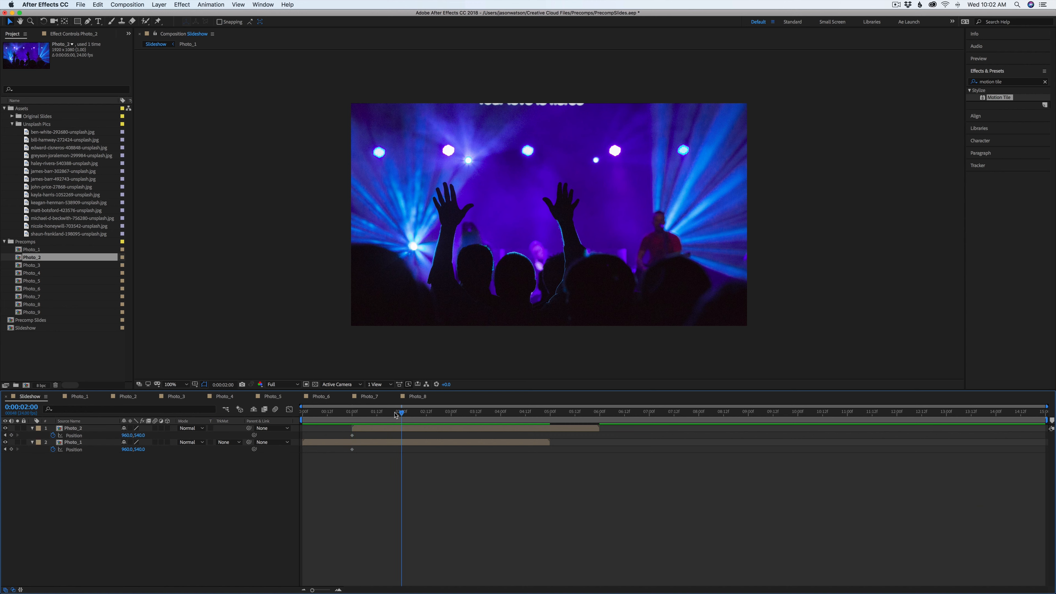
pyautogui.click(490, 176)
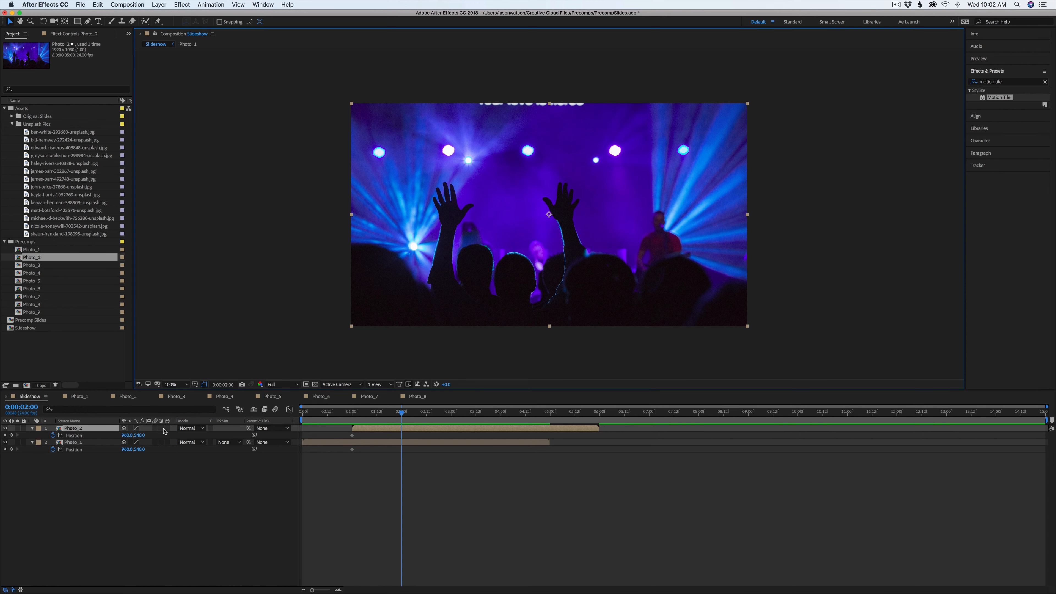
pyautogui.doubleClick(30, 320)
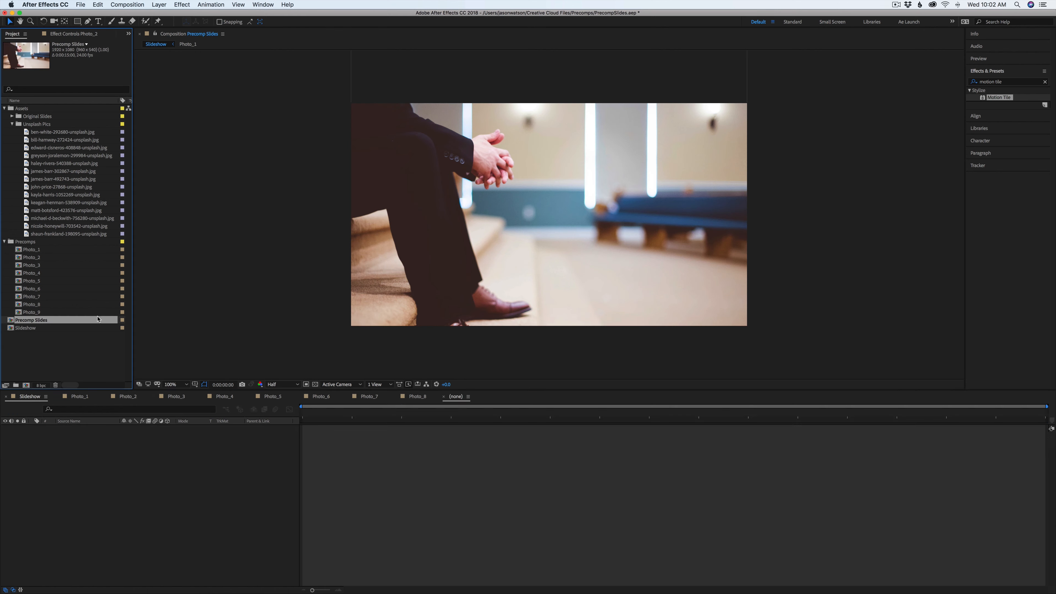
pyautogui.moveTo(324, 415); pyautogui.dragTo(394, 431)
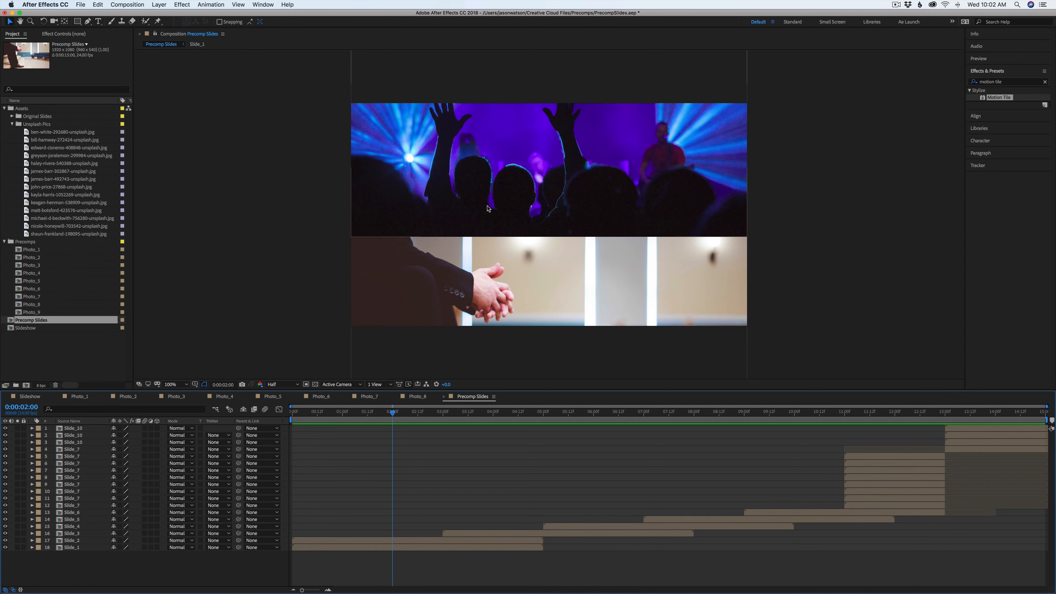
pyautogui.click(31, 398)
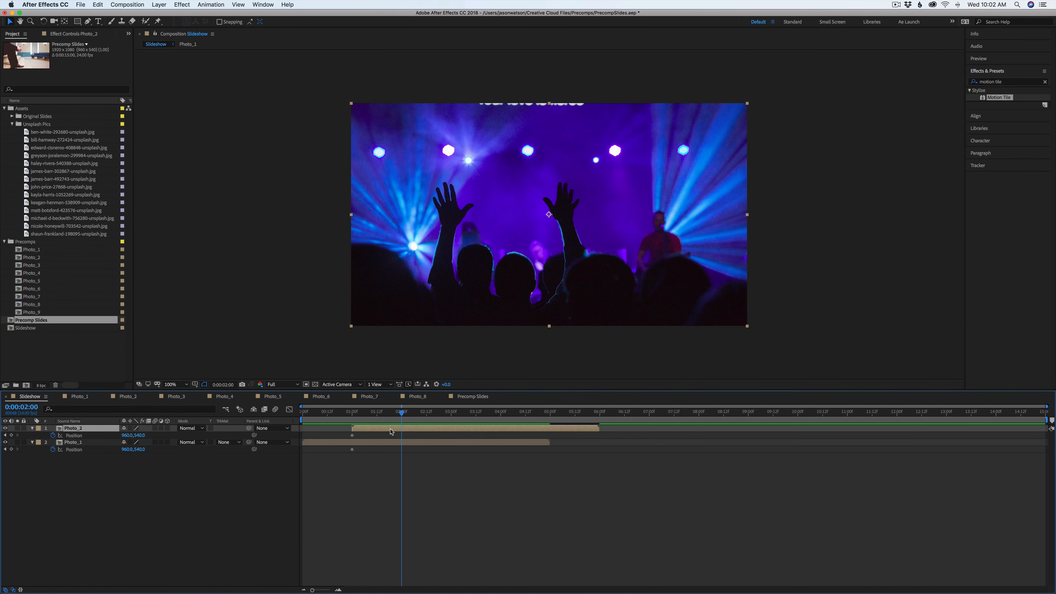
# Keyframe the Photo_1 and Photo_2 positions between 1 and 2 seconds so Photo_2 slides up into the frame
pyautogui.moveTo(374, 410); pyautogui.dragTo(356, 422)
pyautogui.moveTo(489, 274); pyautogui.dragTo(499, 69)
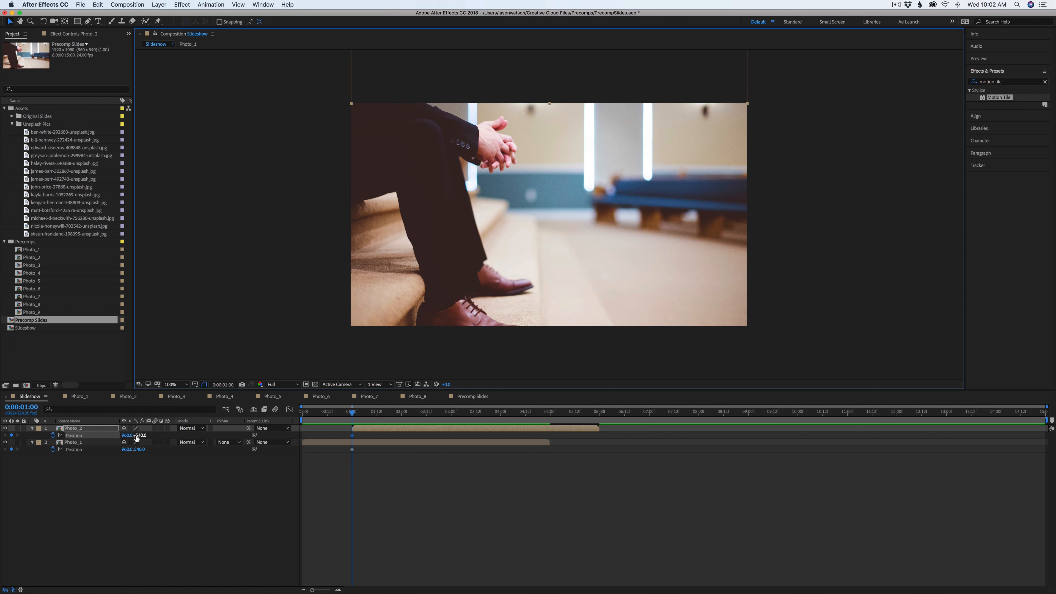
pyautogui.moveTo(368, 433); pyautogui.dragTo(325, 489)
pyautogui.moveTo(354, 414); pyautogui.dragTo(403, 414)
pyautogui.moveTo(438, 99); pyautogui.dragTo(437, 232)
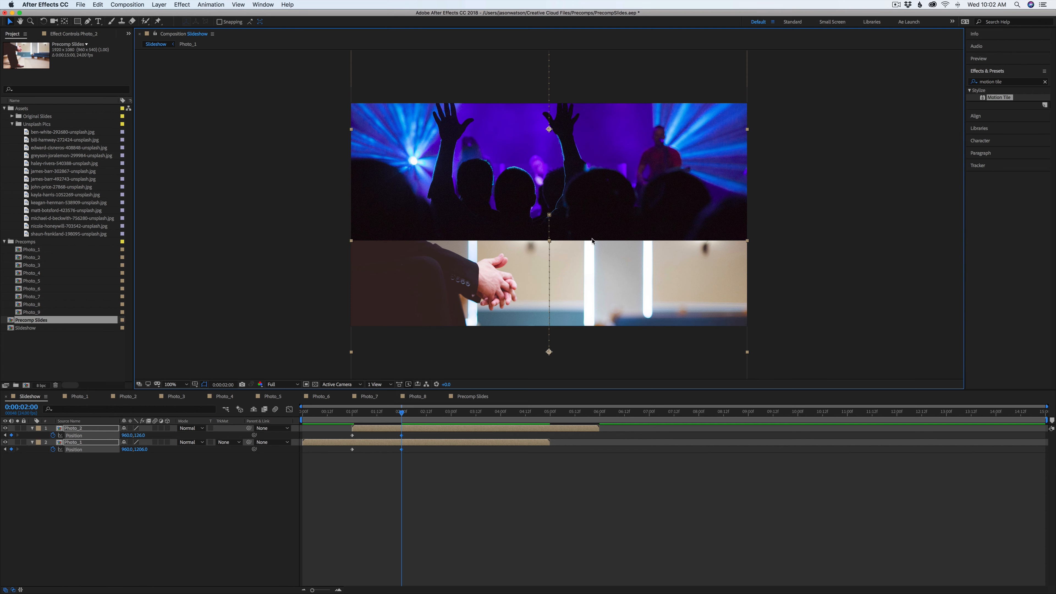
pyautogui.click(422, 472)
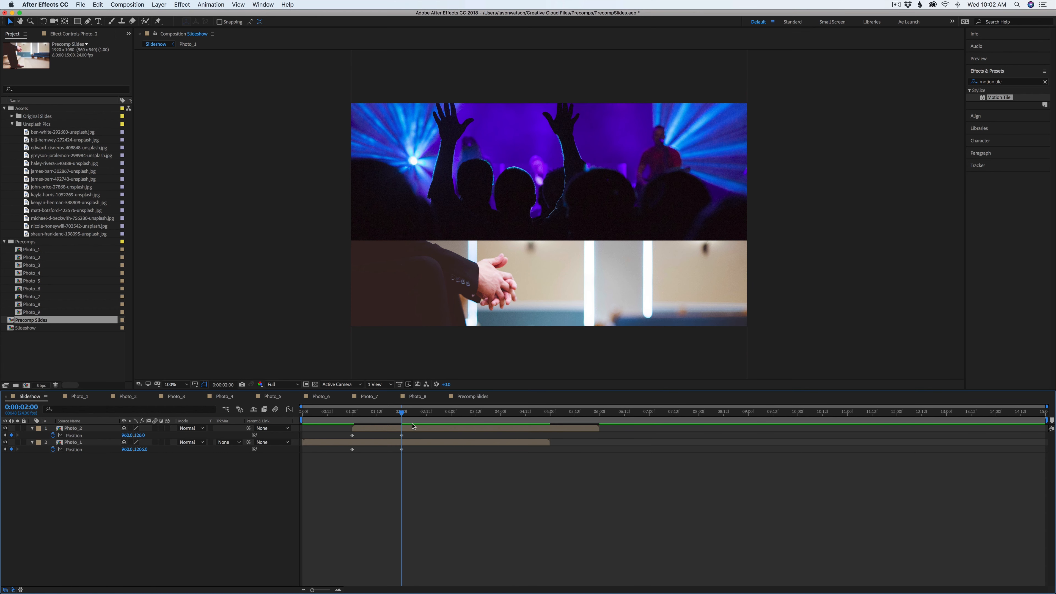
# Add Photo_3 to the Slideshow timeline starting at 3 seconds and check the Precomp Slides reference there
pyautogui.moveTo(400, 414); pyautogui.dragTo(452, 418)
pyautogui.moveTo(32, 266); pyautogui.dragTo(453, 430)
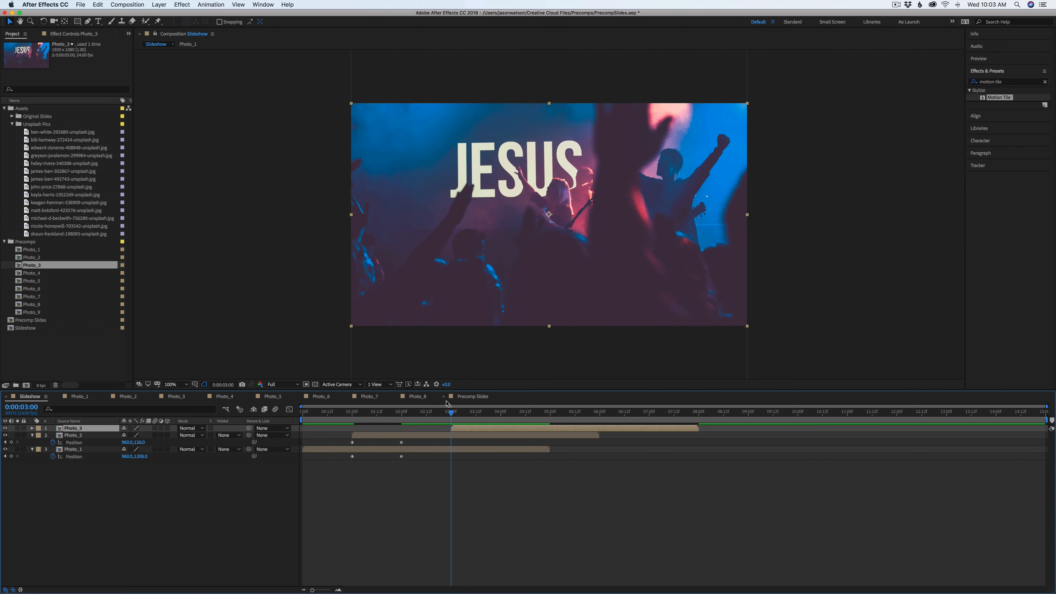
pyautogui.click(473, 396)
pyautogui.moveTo(403, 423); pyautogui.dragTo(442, 420)
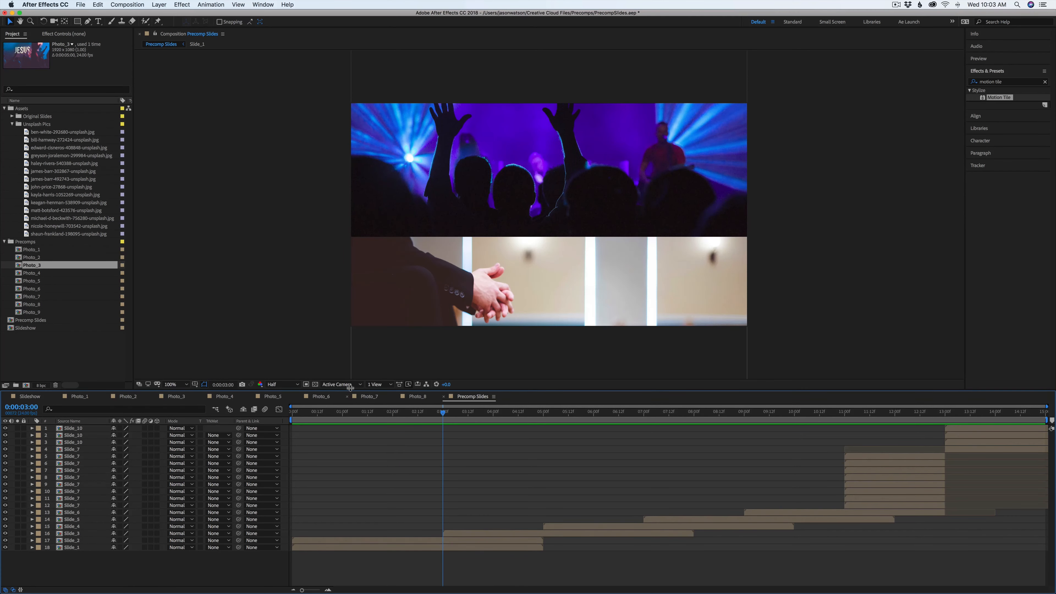
pyautogui.click(28, 398)
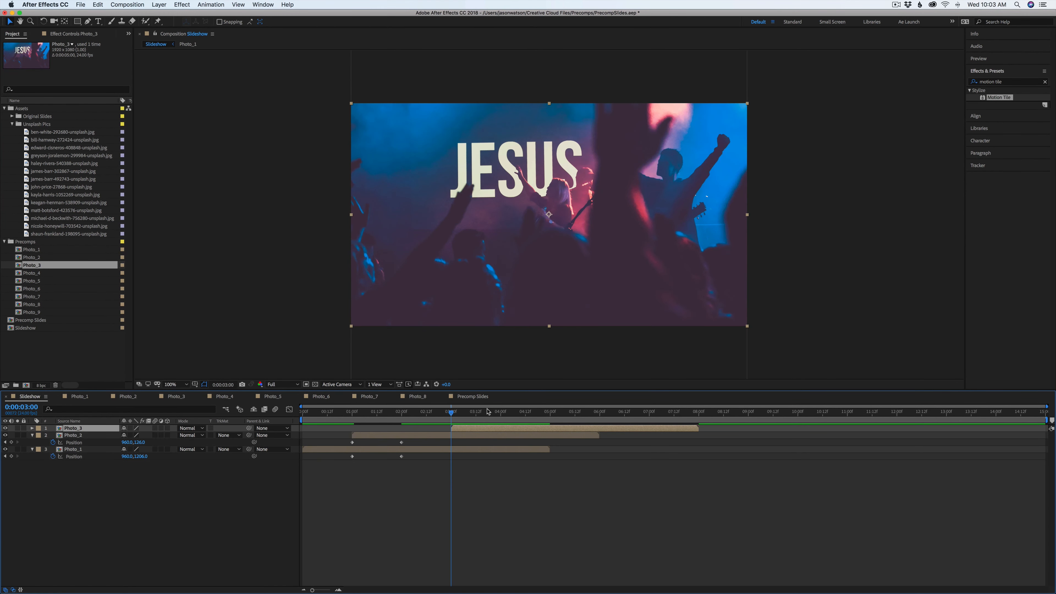
# Show Photo_3's Position, add Position keyframes at 3 seconds for all three layers, and move Photo_3 downward
pyautogui.press('p')
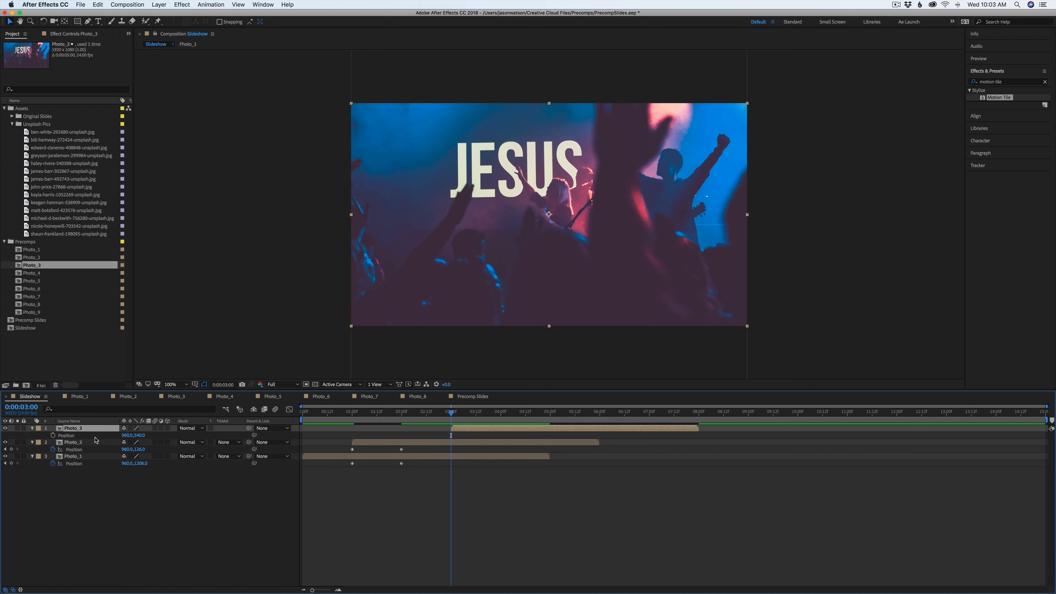
pyautogui.click(53, 435)
pyautogui.click(12, 450)
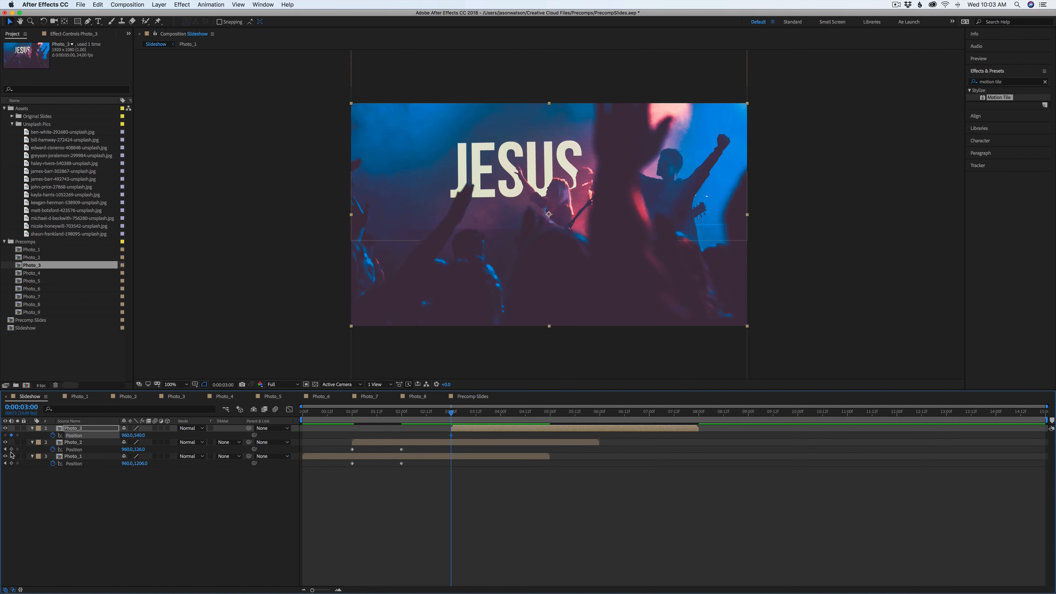
pyautogui.click(11, 463)
pyautogui.moveTo(537, 171); pyautogui.dragTo(498, 371)
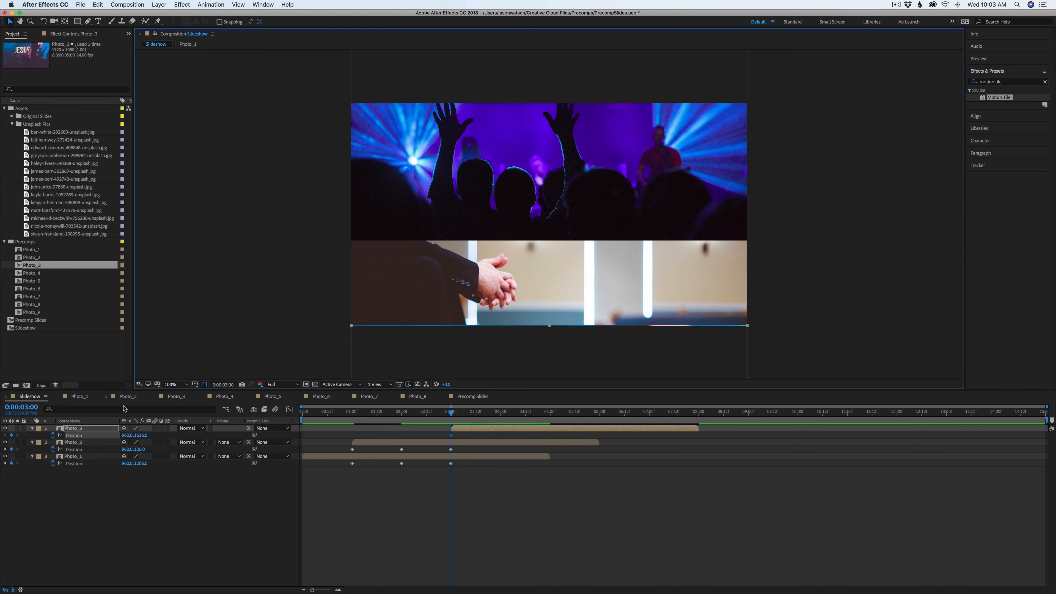
# Nudge Photo_3 down, then set its Y position to 540
pyautogui.press('Down')
pyautogui.press('Down')
pyautogui.press('Down')
pyautogui.press('Down')
pyautogui.press('Down')
pyautogui.press('Down')
pyautogui.press('Down')
pyautogui.press('Down')
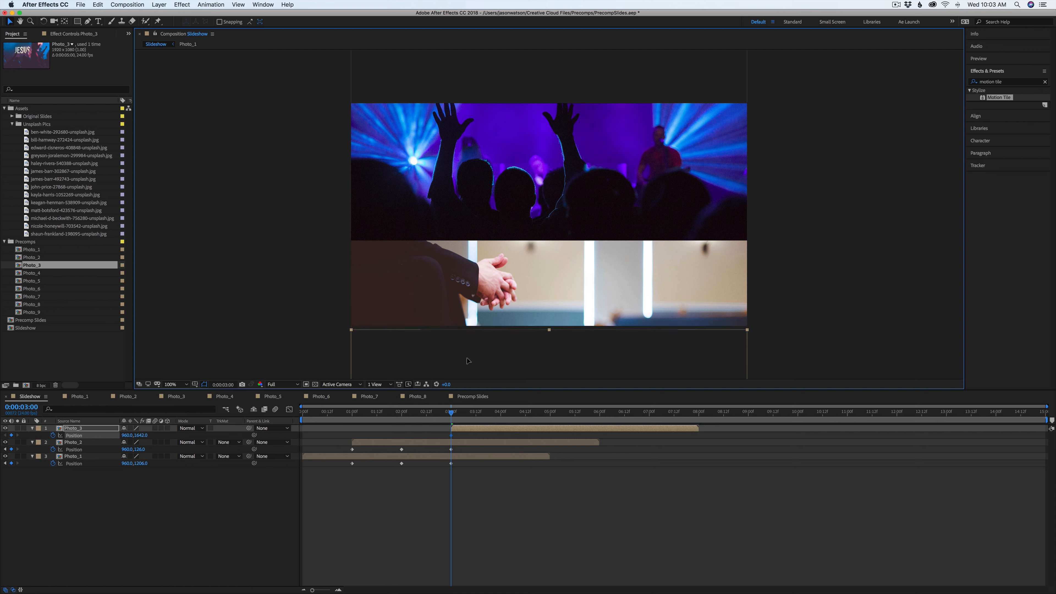
pyautogui.press('Down')
pyautogui.press('Down')
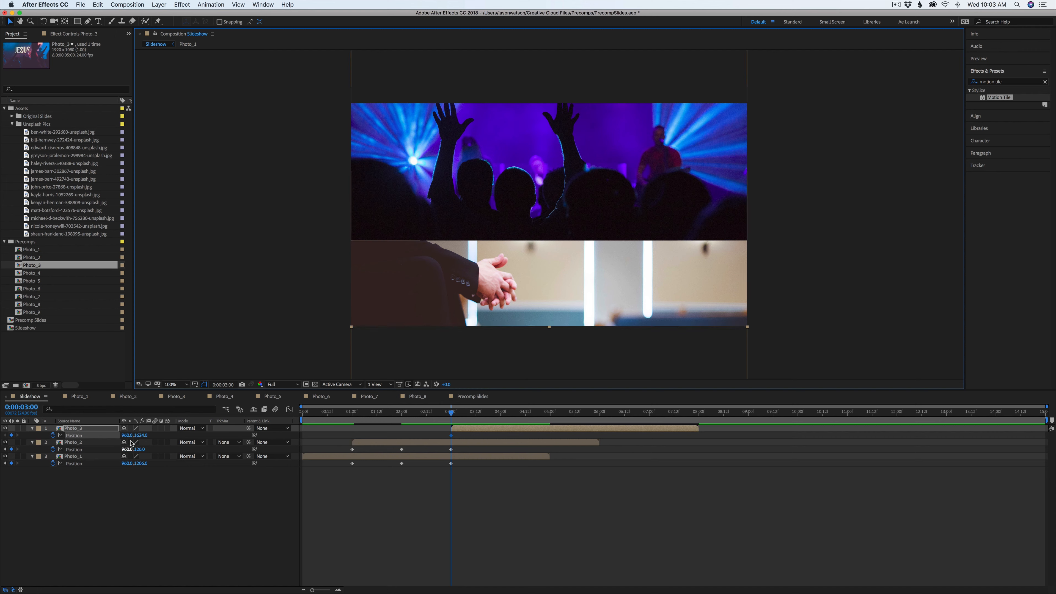
pyautogui.click(142, 435)
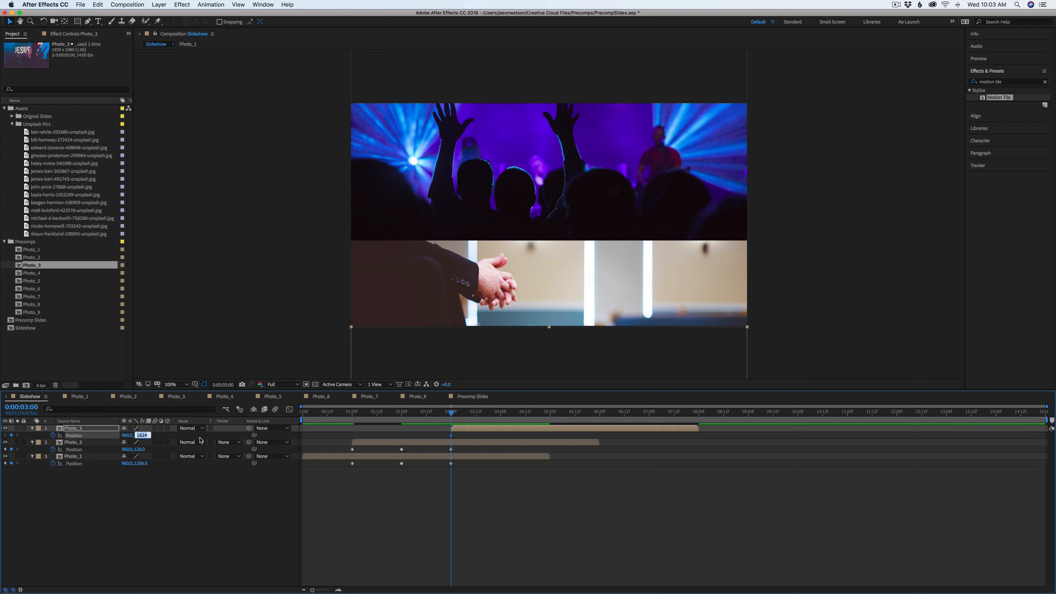
pyautogui.write('540')
pyautogui.press('Return')
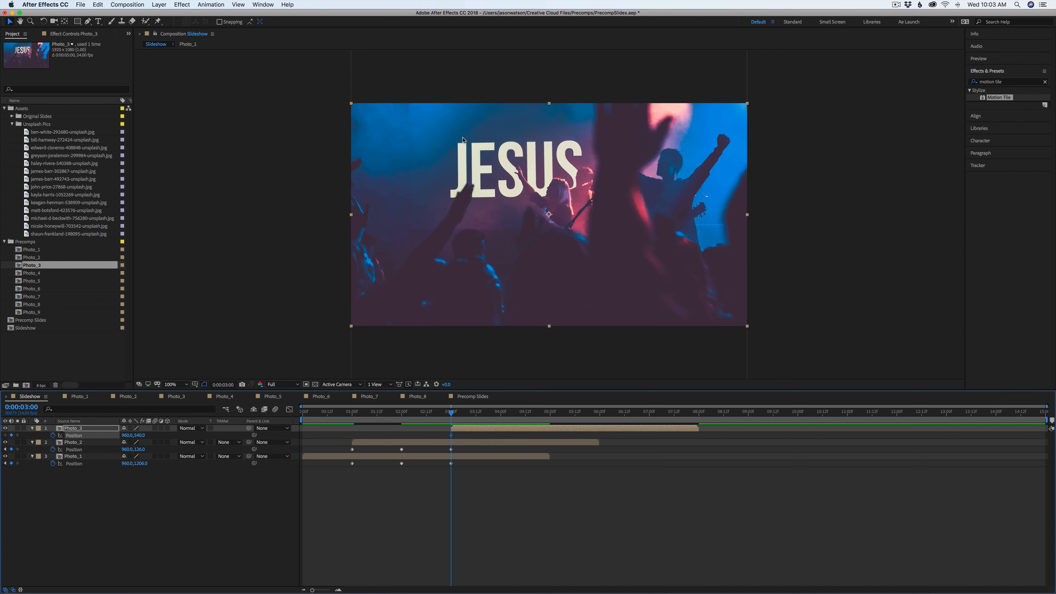
# Increase Photo_3's Y position by 540 twice, to 1620, placing it just below the frame
pyautogui.click(140, 435)
pyautogui.write('+540')
pyautogui.press('Return')
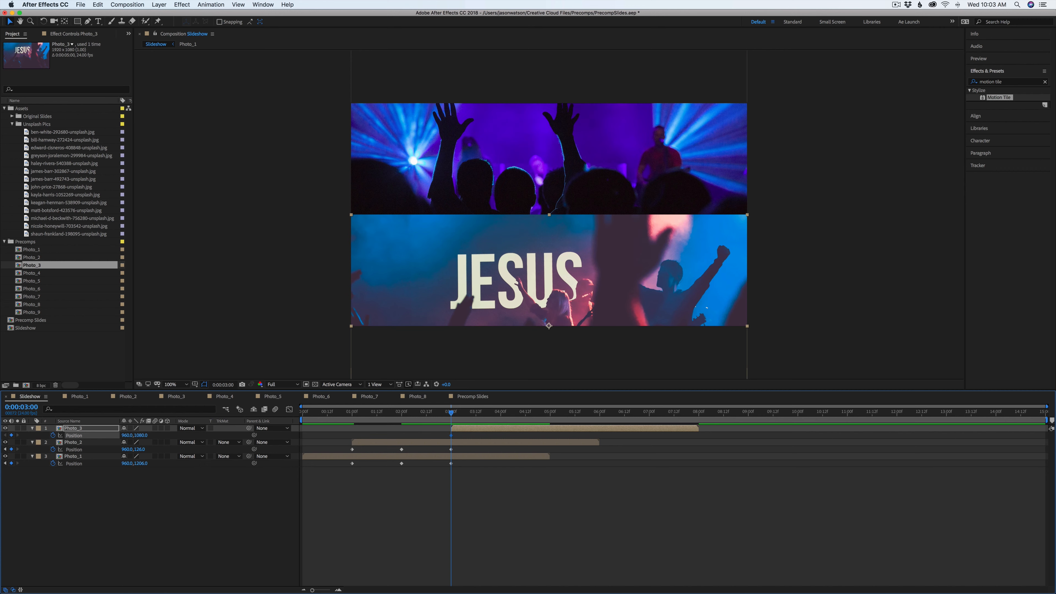
pyautogui.click(142, 435)
pyautogui.write('+540')
pyautogui.press('Return')
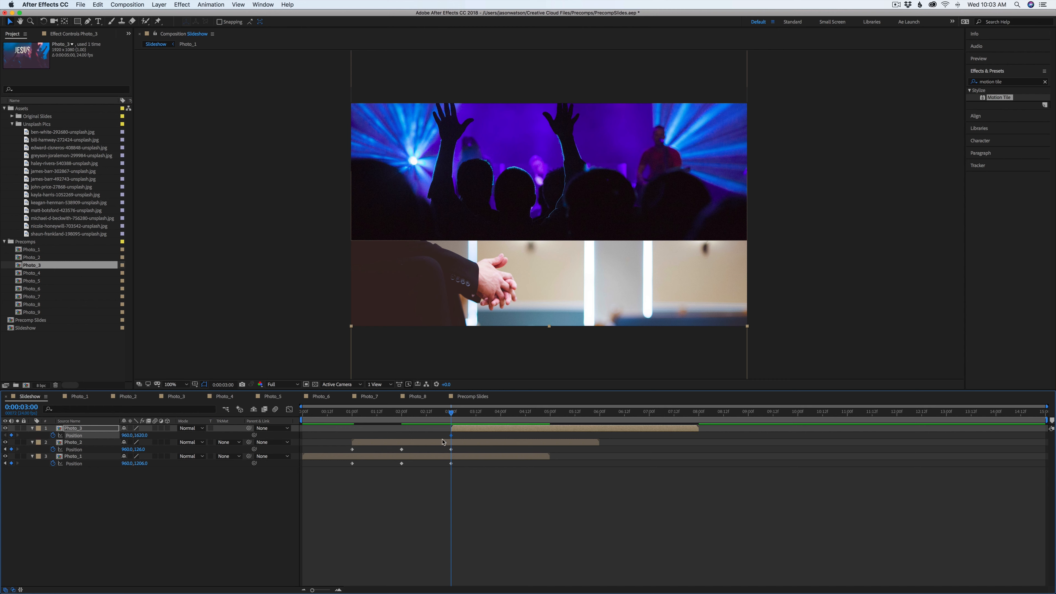
# At 4 seconds, move all three photos up together so Photo_3 fills the frame
pyautogui.moveTo(453, 416); pyautogui.dragTo(447, 492)
pyautogui.moveTo(595, 350); pyautogui.dragTo(593, 131)
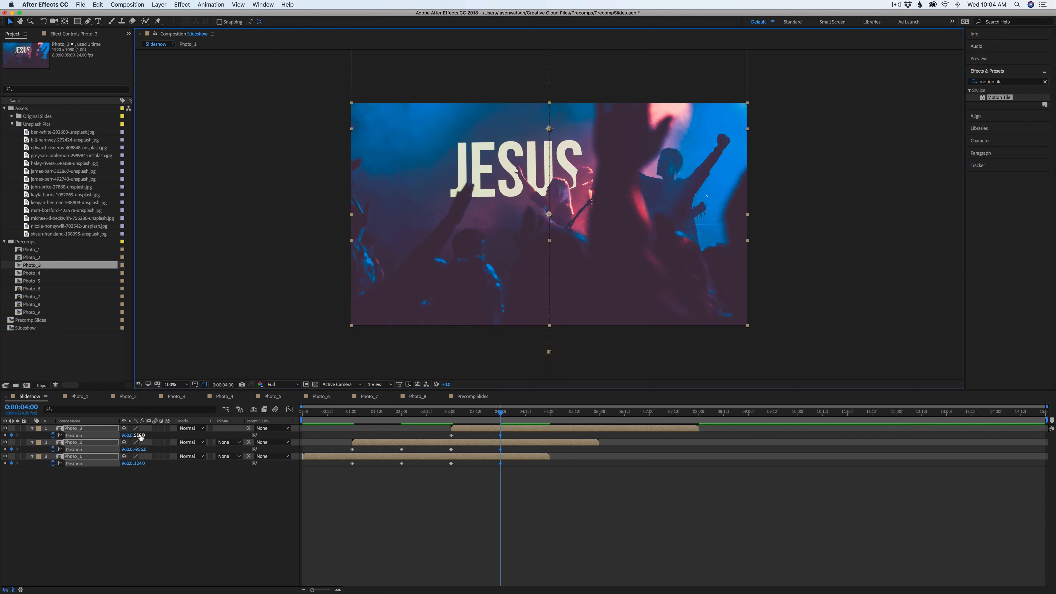
pyautogui.moveTo(143, 435); pyautogui.dragTo(142, 435)
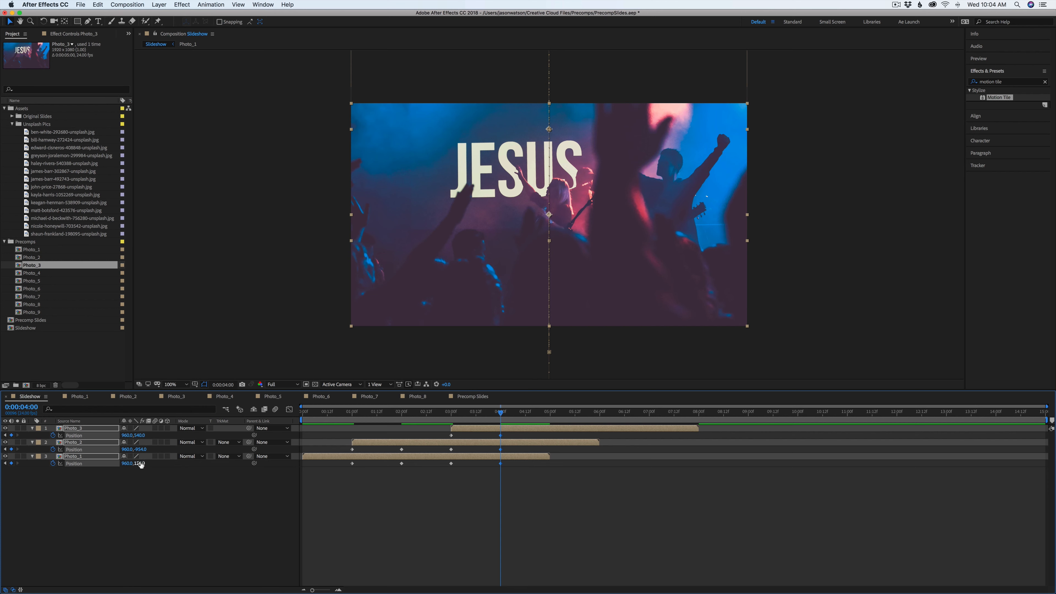
# Preview the sliding animation from about 1 second
pyautogui.moveTo(496, 406); pyautogui.dragTo(399, 425)
pyautogui.press('space')
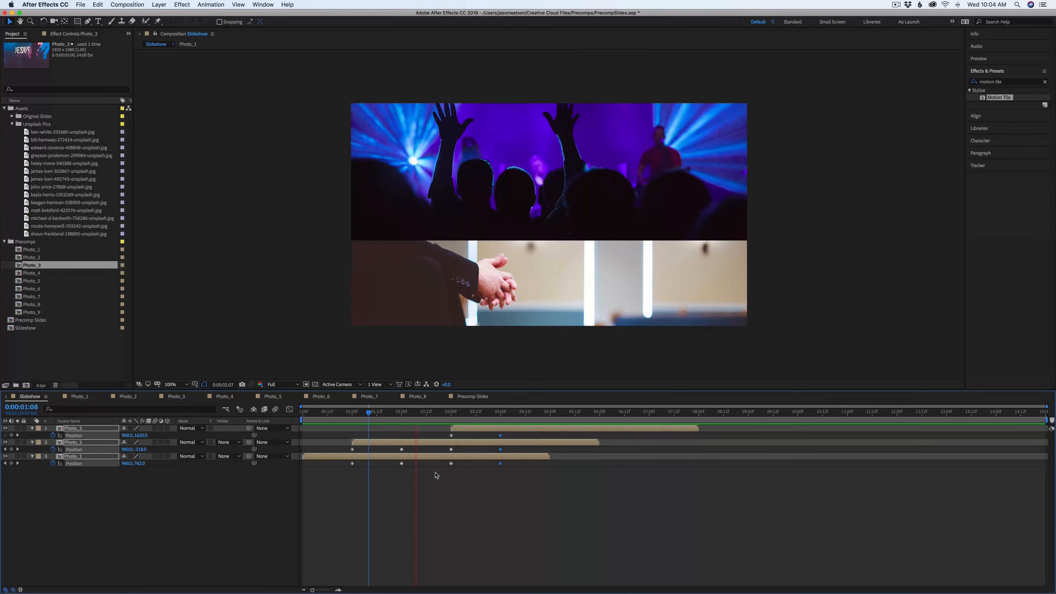
pyautogui.press('space')
pyautogui.moveTo(500, 416); pyautogui.dragTo(550, 416)
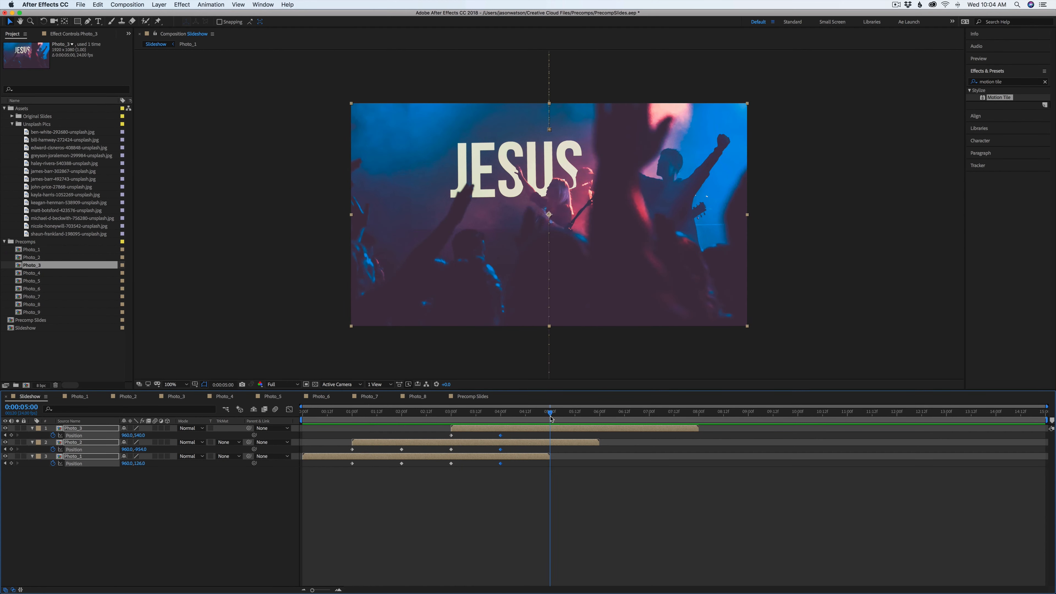
# Play the Precomp Slides reference around 3 to 6 seconds to study the next transition
pyautogui.click(473, 397)
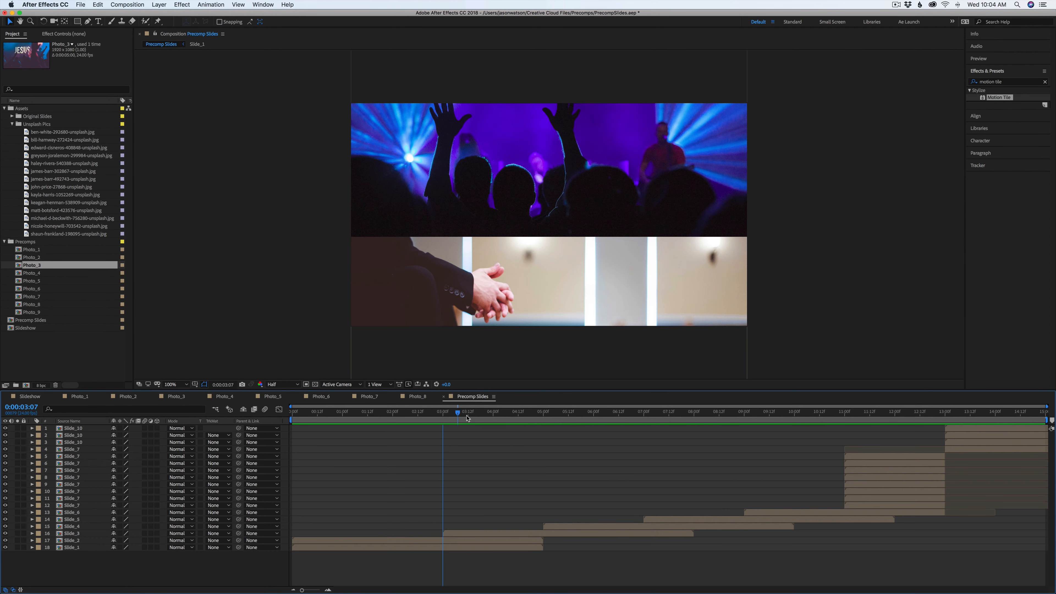
pyautogui.press('space')
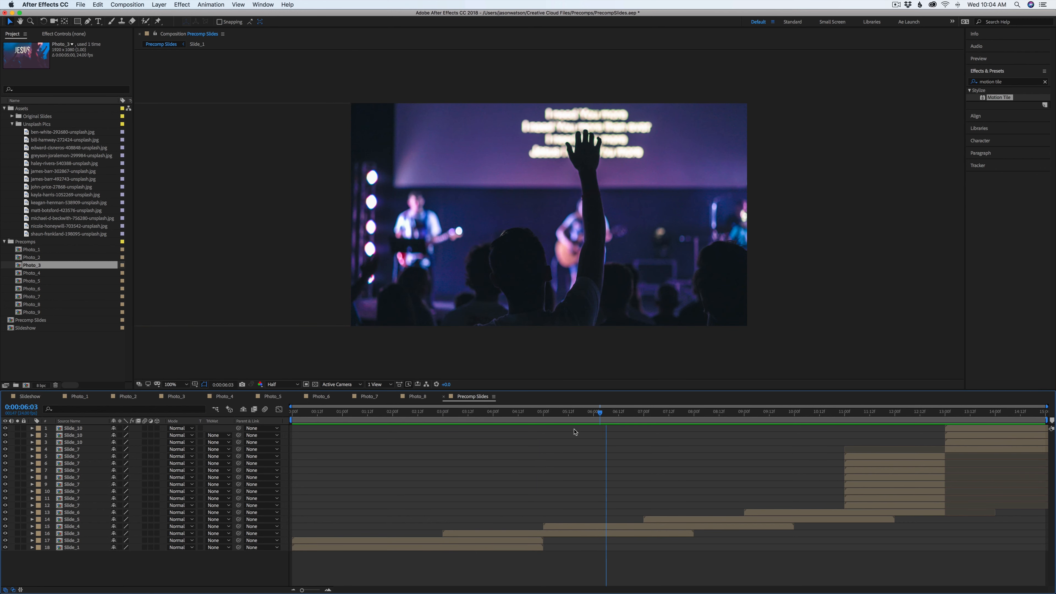
pyautogui.moveTo(574, 429); pyautogui.dragTo(548, 432)
pyautogui.click(38, 397)
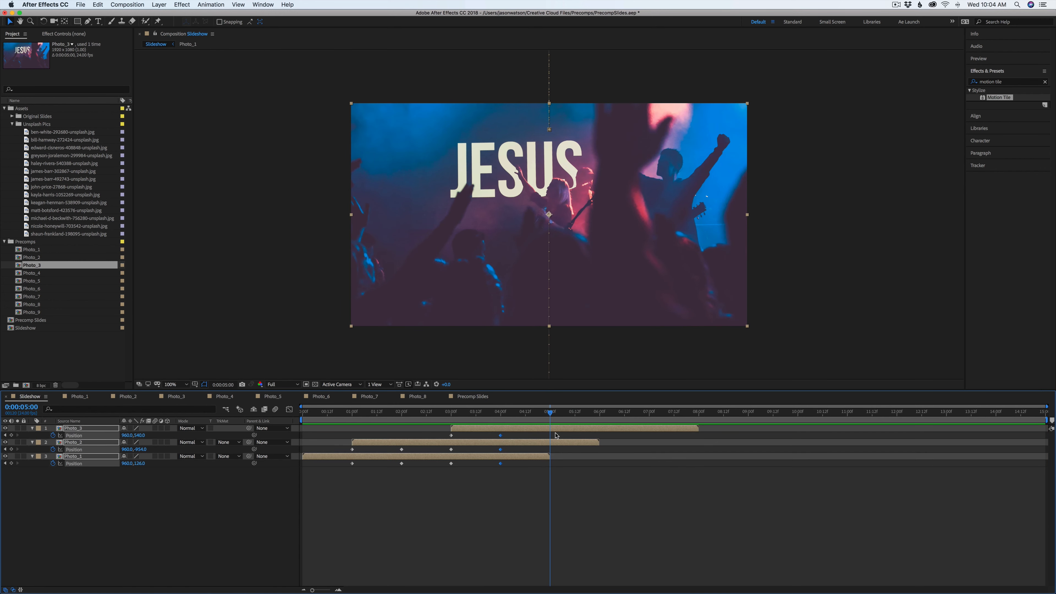
# Add Photo_4 to the Slideshow at 5 seconds and add Position keyframes for Photo_4 and Photo_3 there
pyautogui.click(343, 434)
pyautogui.moveTo(33, 274); pyautogui.dragTo(556, 431)
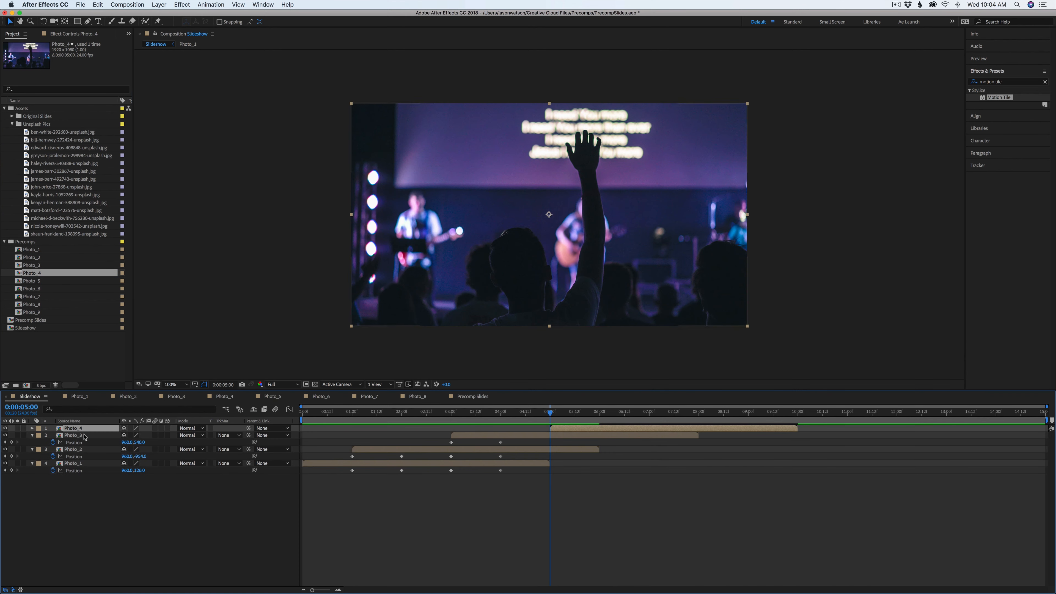
pyautogui.hotkey('alt', 'shift', 'p')
pyautogui.click(11, 450)
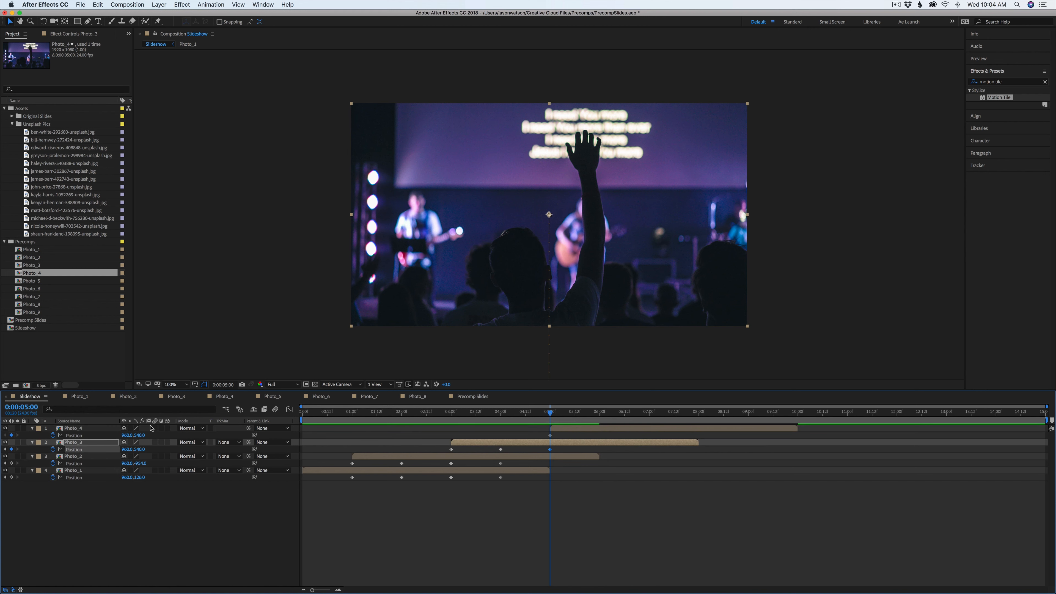
# Increase Photo_4's X position by 960 twice, to 2880, placing it off-frame to the right
pyautogui.click(130, 436)
pyautogui.write('+960')
pyautogui.press('Return')
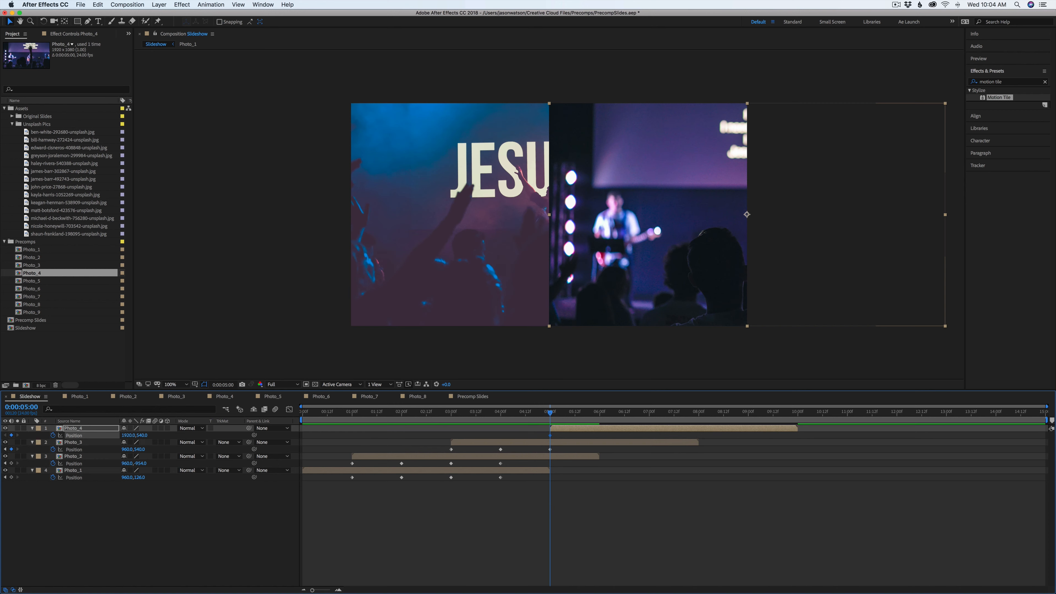
pyautogui.click(125, 435)
pyautogui.press('Return')
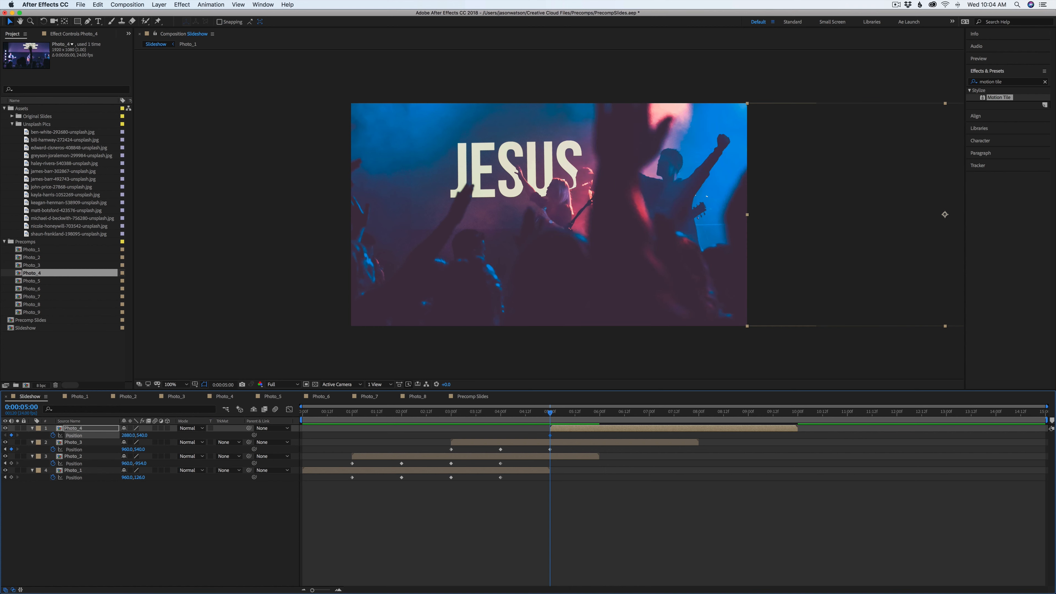
# At 6 seconds, slide Photo_4 left into the frame at X 960 and Photo_3 off-frame to the left
pyautogui.moveTo(544, 432); pyautogui.dragTo(555, 461)
pyautogui.moveTo(550, 412); pyautogui.dragTo(599, 412)
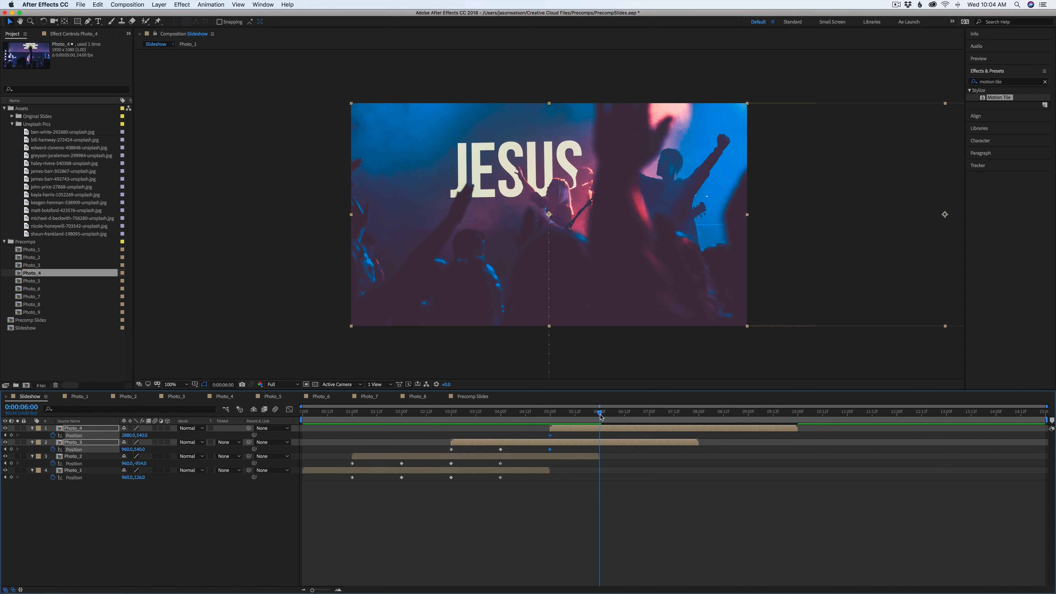
pyautogui.moveTo(783, 262); pyautogui.dragTo(411, 261)
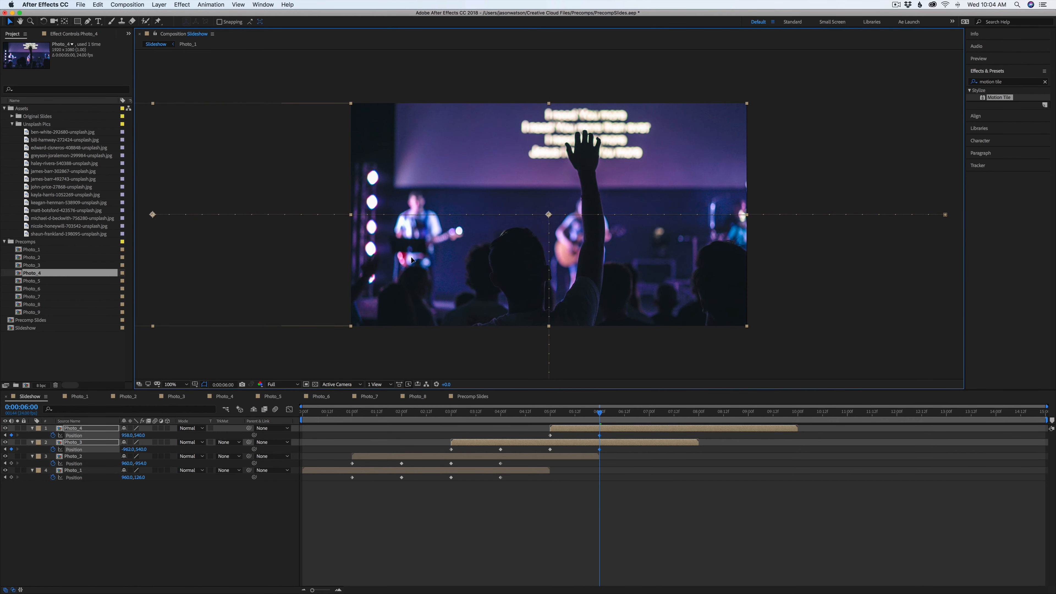
pyautogui.click(129, 436)
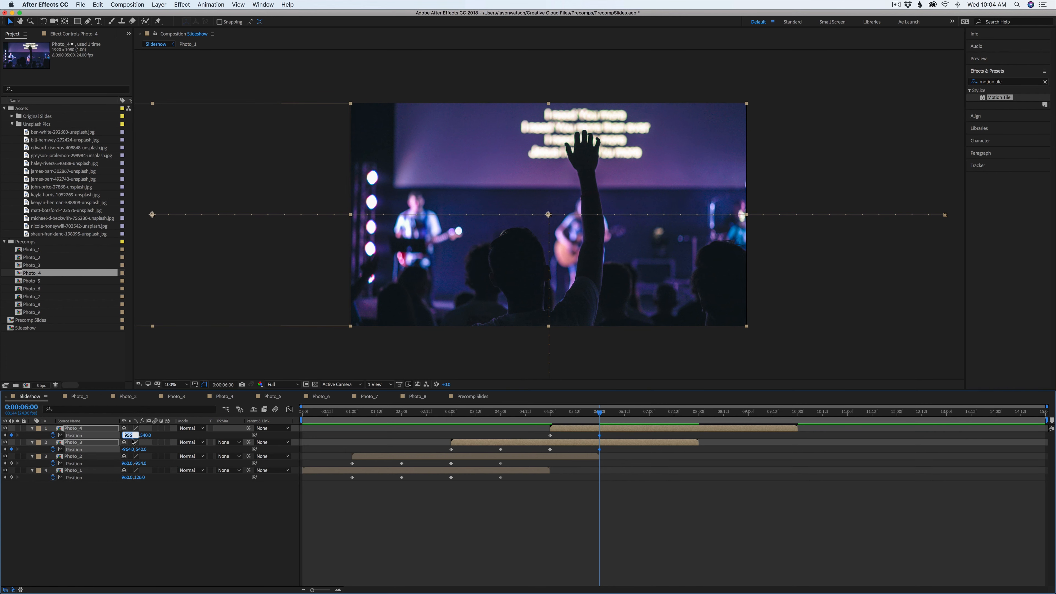
pyautogui.click(209, 524)
pyautogui.moveTo(123, 435); pyautogui.dragTo(125, 436)
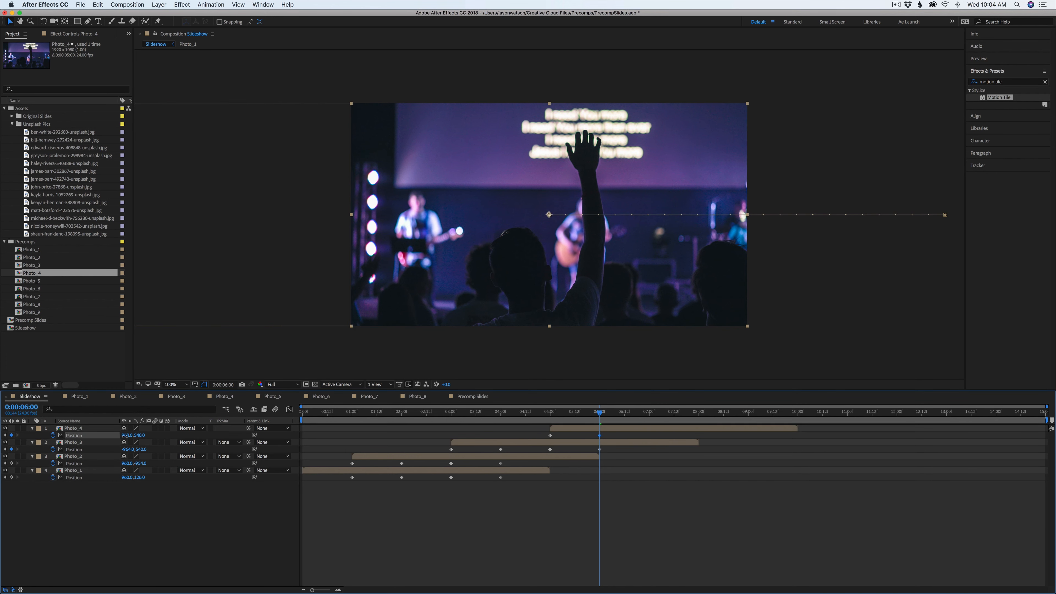
# Scrub through 6 to 8 seconds in the Slideshow and the Precomp Slides reference to study the next transition
pyautogui.moveTo(599, 413)
pyautogui.mouseDown()
pyautogui.moveTo(549, 417)
pyautogui.moveTo(600, 423)
pyautogui.mouseUp()
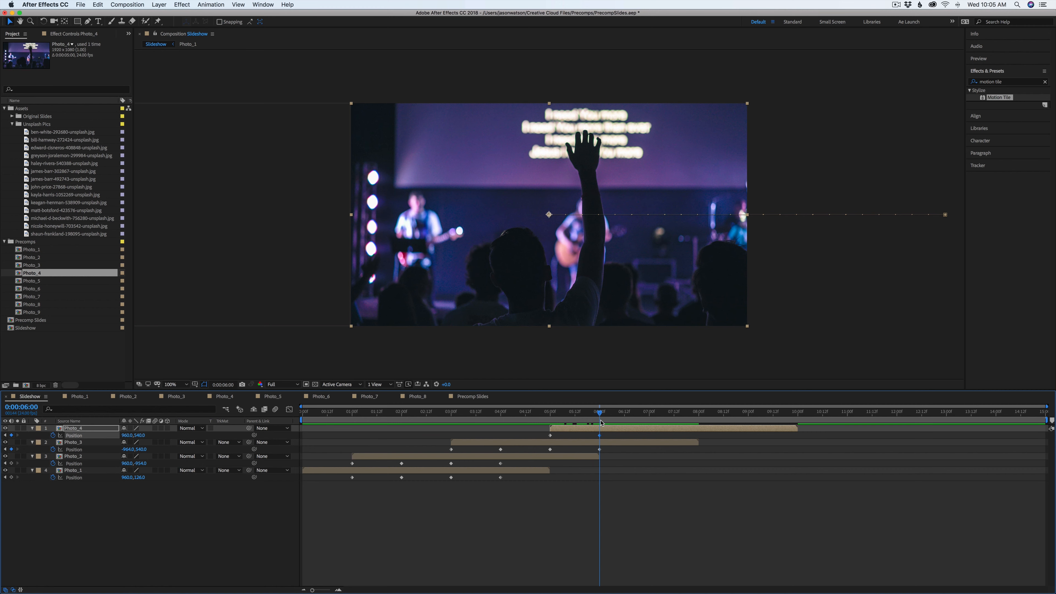
pyautogui.moveTo(604, 414); pyautogui.dragTo(651, 415)
pyautogui.click(474, 398)
pyautogui.moveTo(573, 423); pyautogui.dragTo(696, 421)
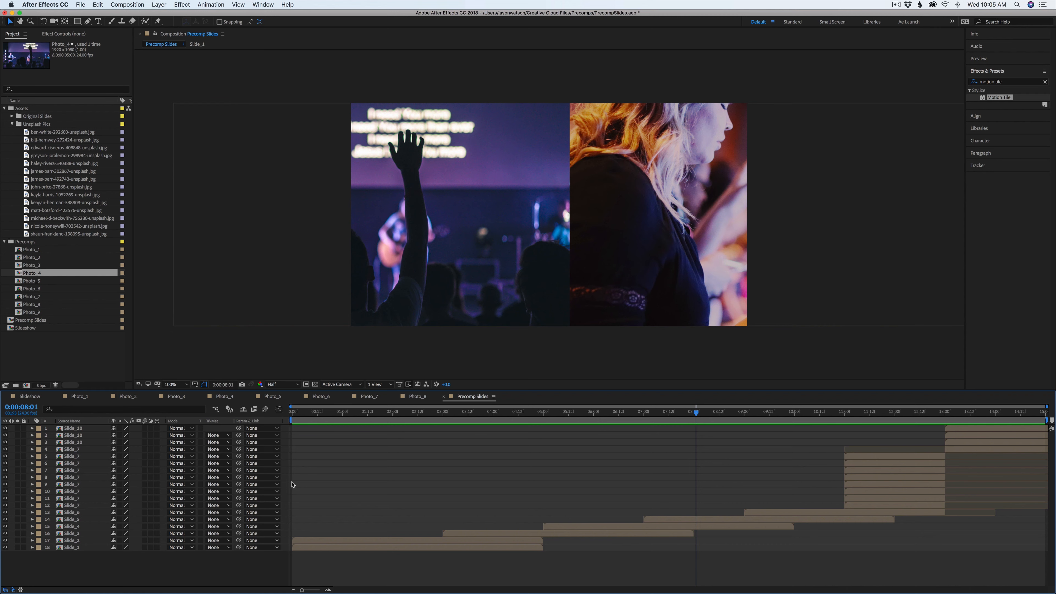
# Add Photo_5 to the Slideshow at 7 seconds and add Position keyframes for Photo_5 and Photo_4 there
pyautogui.click(31, 397)
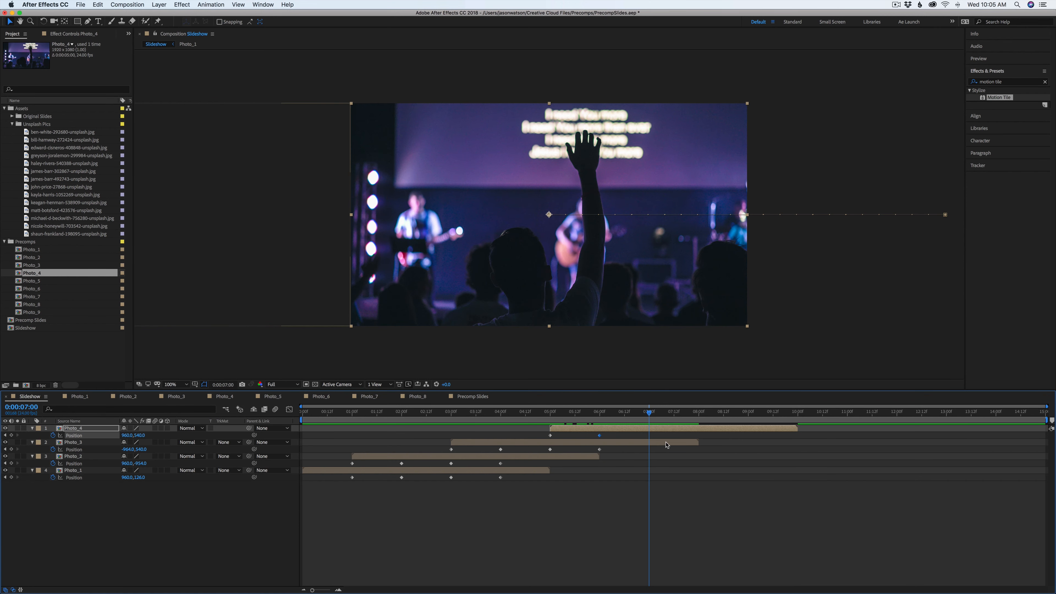
pyautogui.moveTo(36, 282); pyautogui.dragTo(651, 427)
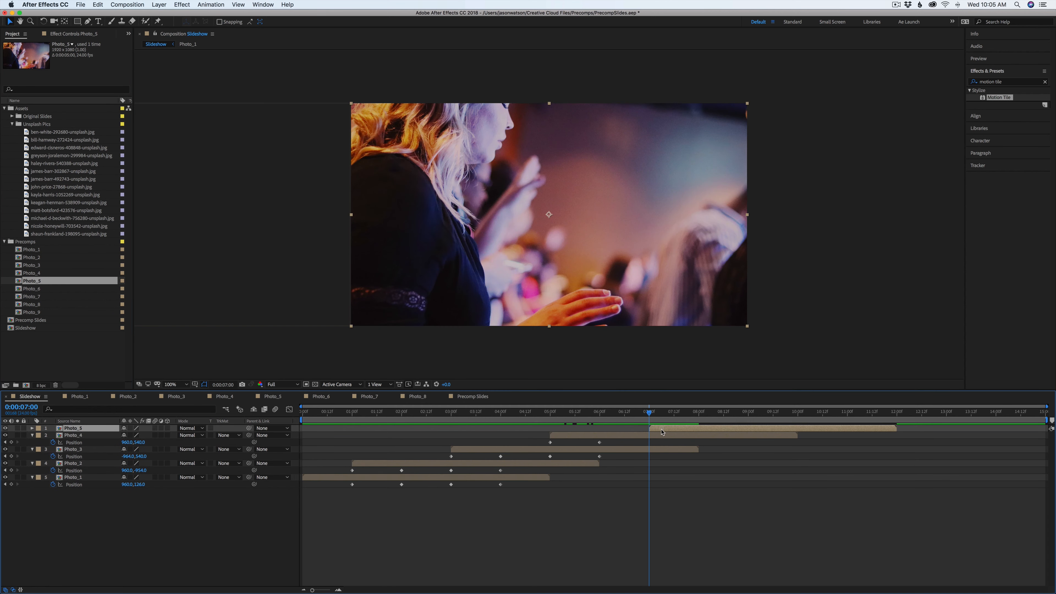
pyautogui.press('p')
pyautogui.click(52, 435)
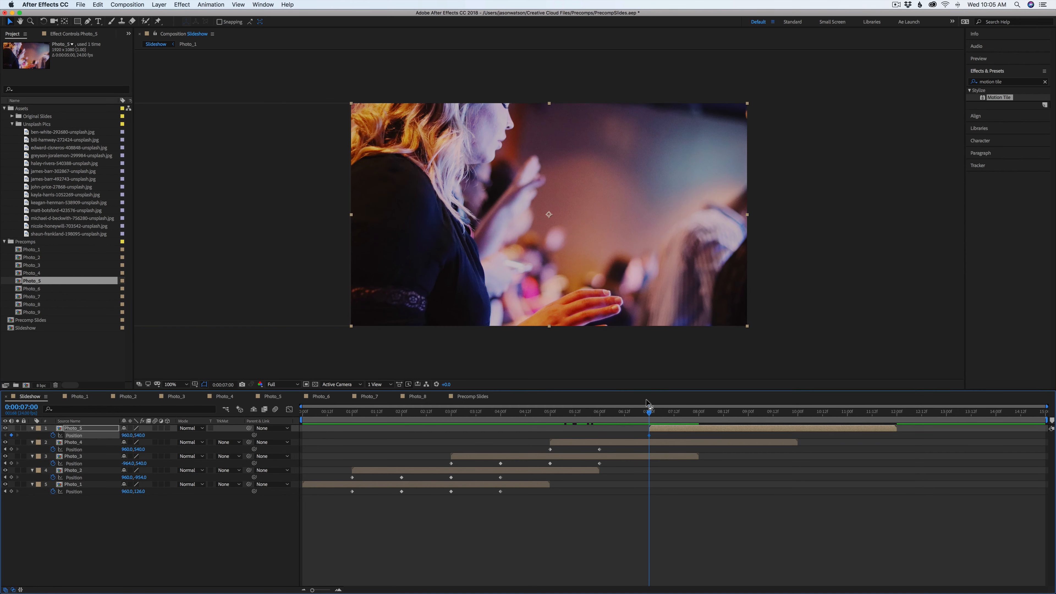
pyautogui.click(607, 444)
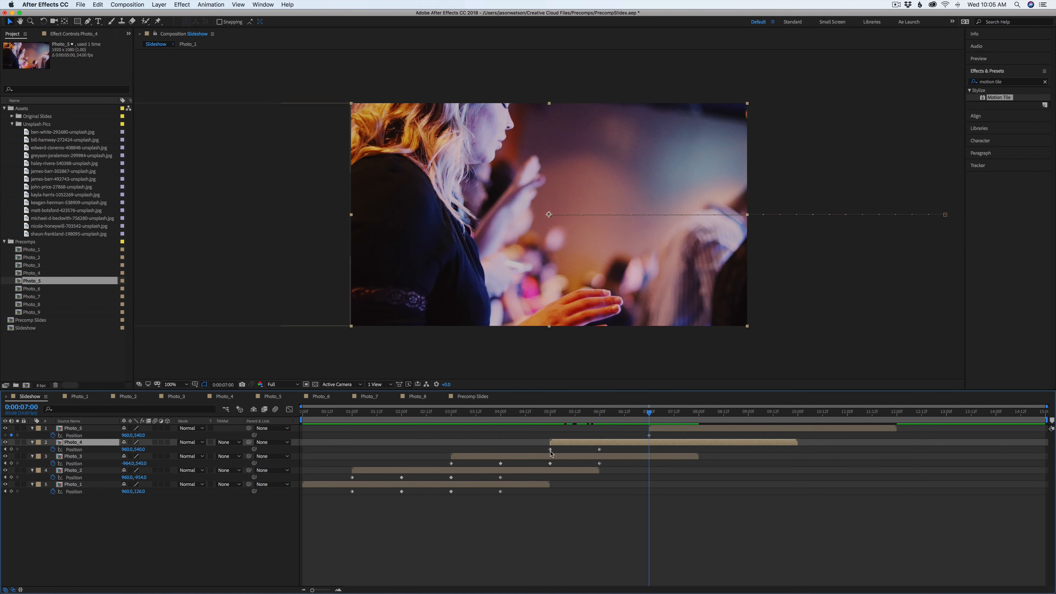
pyautogui.click(11, 449)
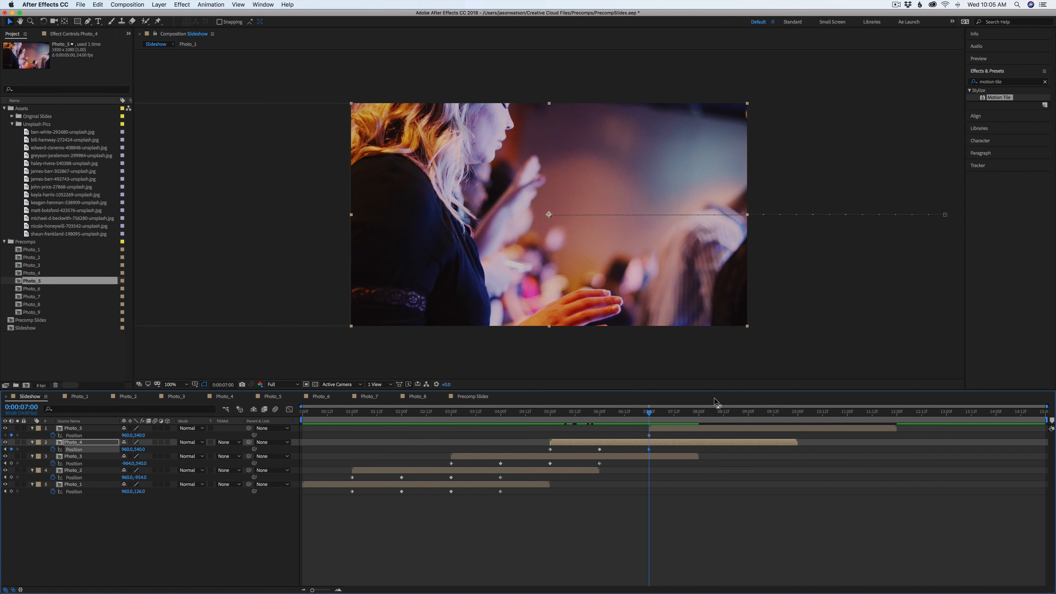
pyautogui.moveTo(658, 414)
pyautogui.mouseDown()
pyautogui.moveTo(696, 414)
pyautogui.moveTo(650, 414)
pyautogui.mouseUp()
pyautogui.moveTo(581, 293); pyautogui.dragTo(930, 295)
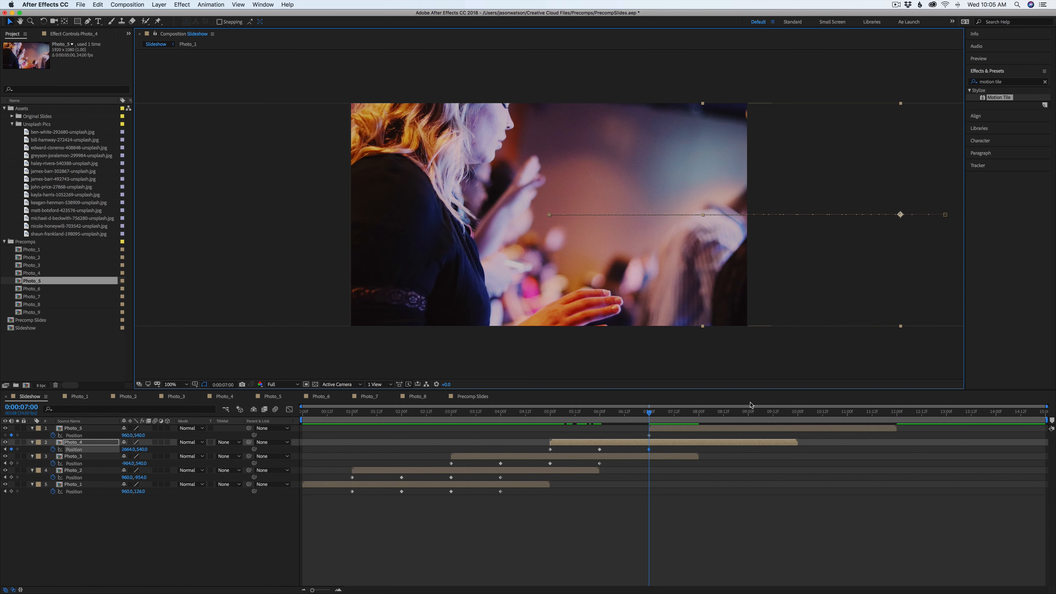
pyautogui.press('super+z')
# Set Photo_5's X position to 2880, placing it off-frame to the right
pyautogui.click(660, 431)
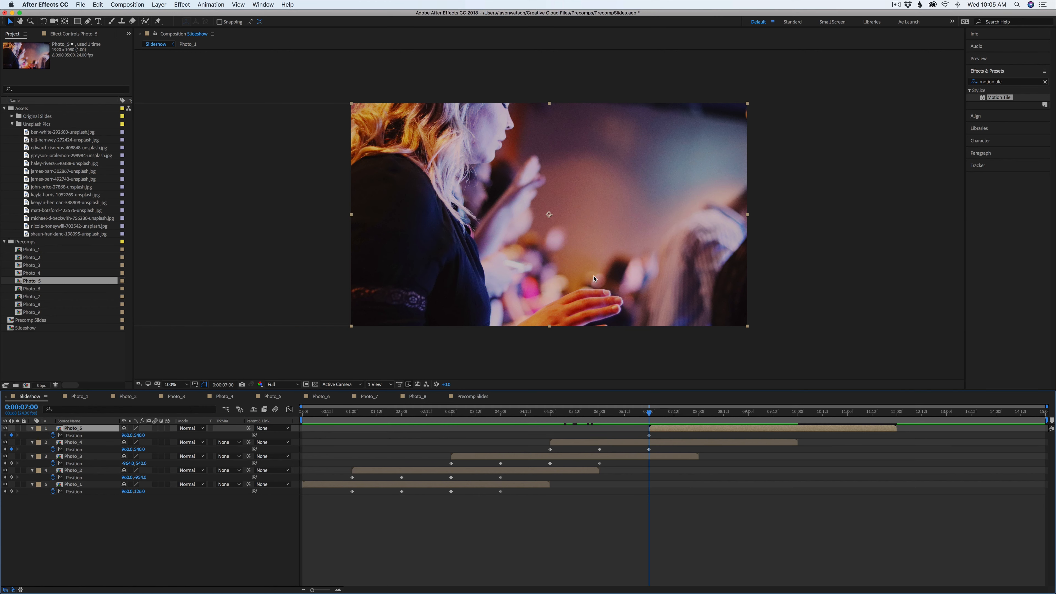
pyautogui.moveTo(593, 279); pyautogui.dragTo(962, 287)
pyautogui.moveTo(817, 269); pyautogui.dragTo(842, 268)
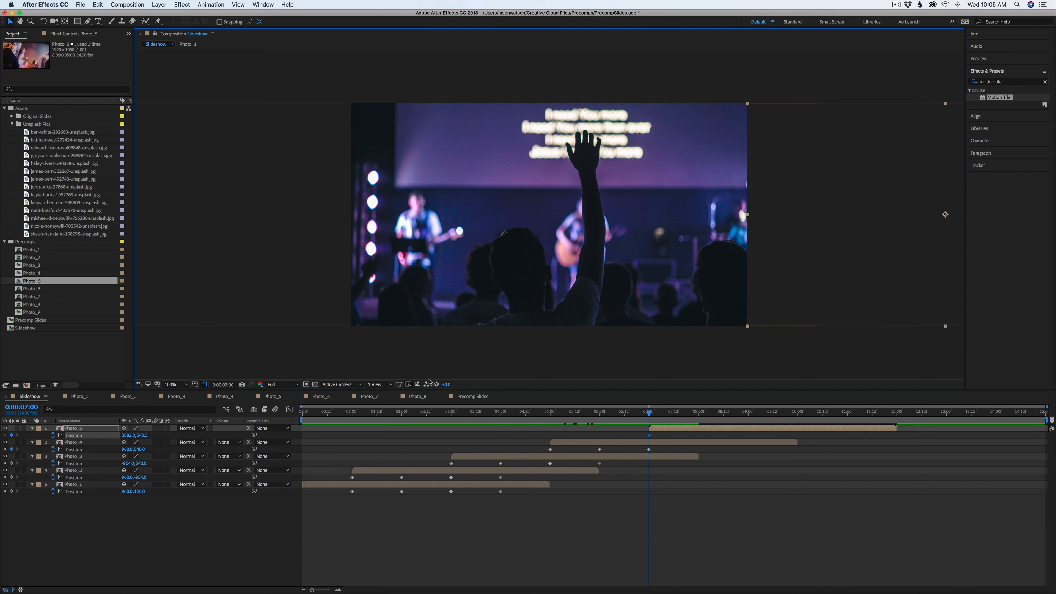
pyautogui.click(137, 435)
pyautogui.write('2880')
pyautogui.press('Return')
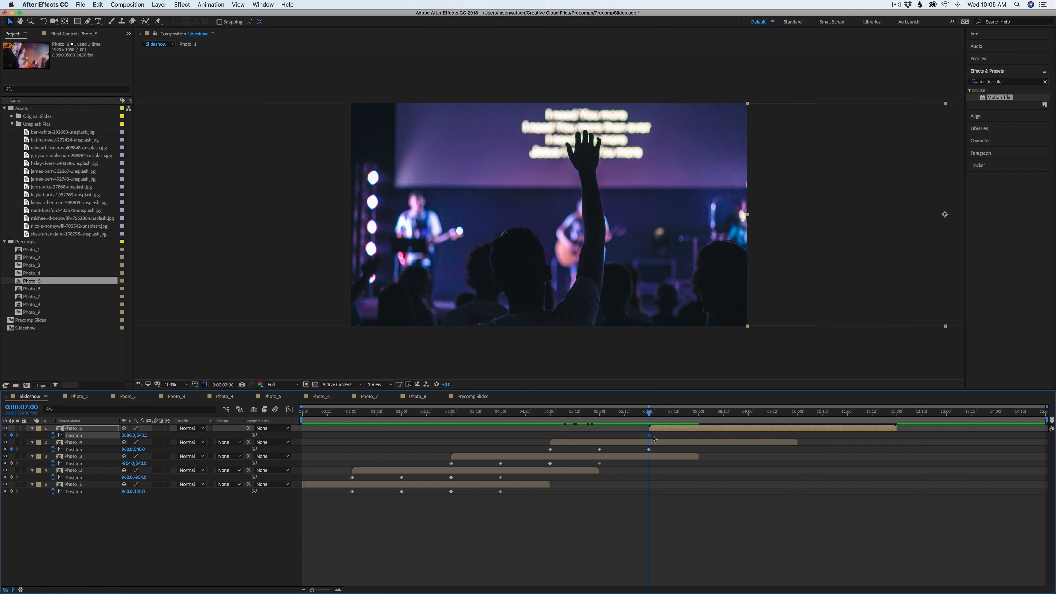
# At 8 seconds, slide Photo_5 and Photo_4 left together so Photo_5 partly enters the frame
pyautogui.moveTo(656, 433); pyautogui.dragTo(645, 452)
pyautogui.moveTo(650, 415); pyautogui.dragTo(700, 416)
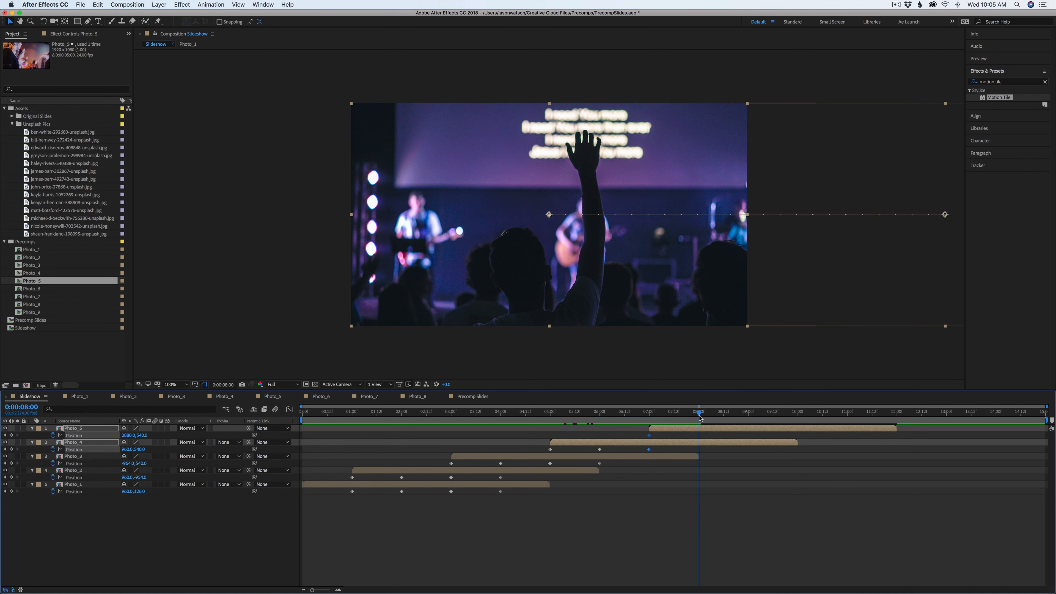
pyautogui.moveTo(816, 271); pyautogui.dragTo(645, 273)
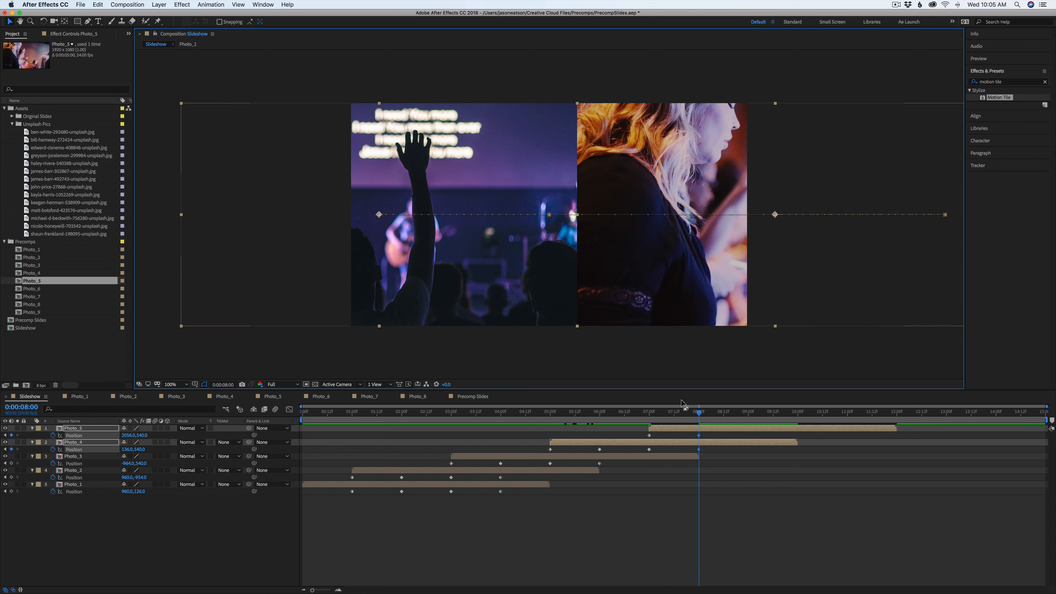
pyautogui.click(722, 489)
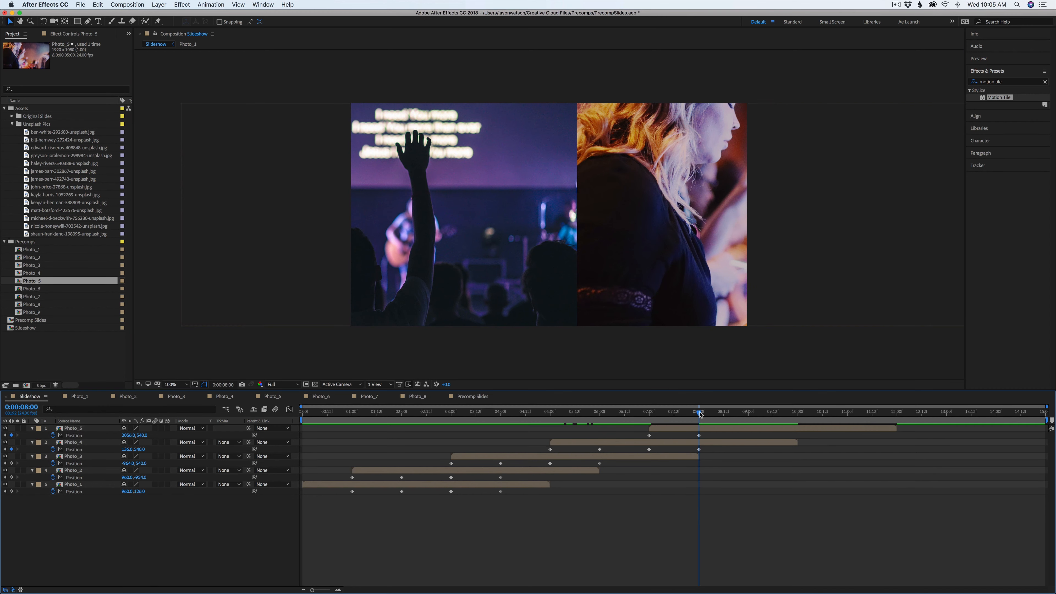
# At 9 seconds, add Position keyframes for Photo_5 and Photo_4, checking the reference timing
pyautogui.moveTo(699, 412); pyautogui.dragTo(749, 413)
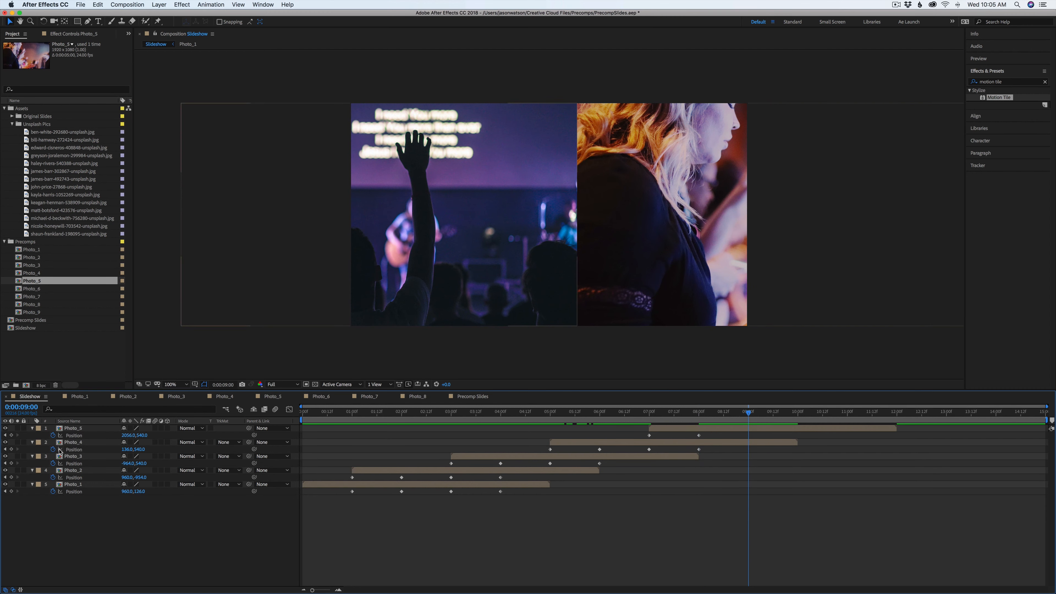
pyautogui.click(11, 435)
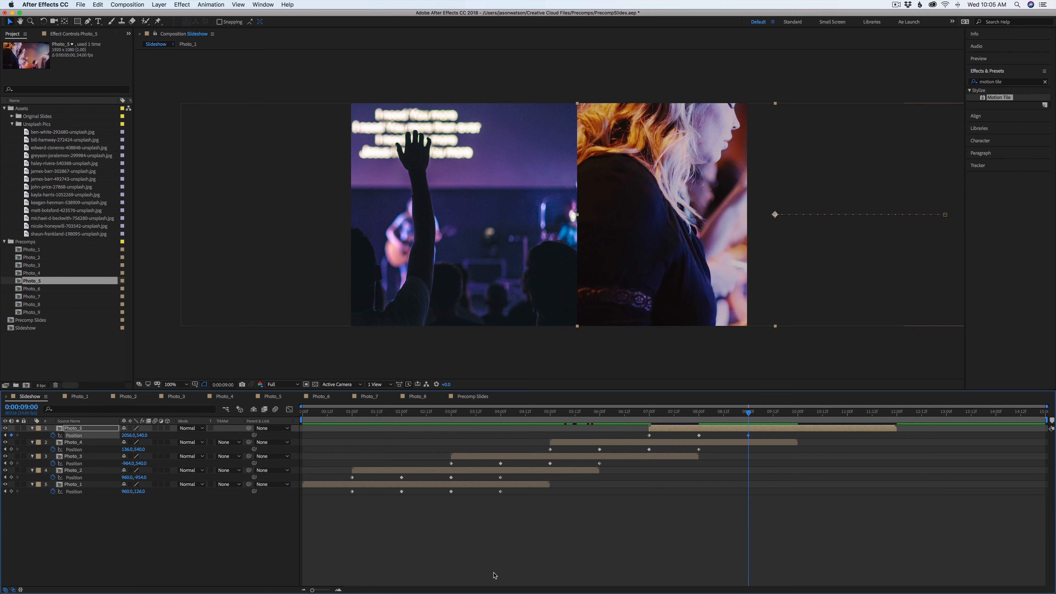
pyautogui.click(485, 397)
pyautogui.moveTo(700, 416); pyautogui.dragTo(748, 432)
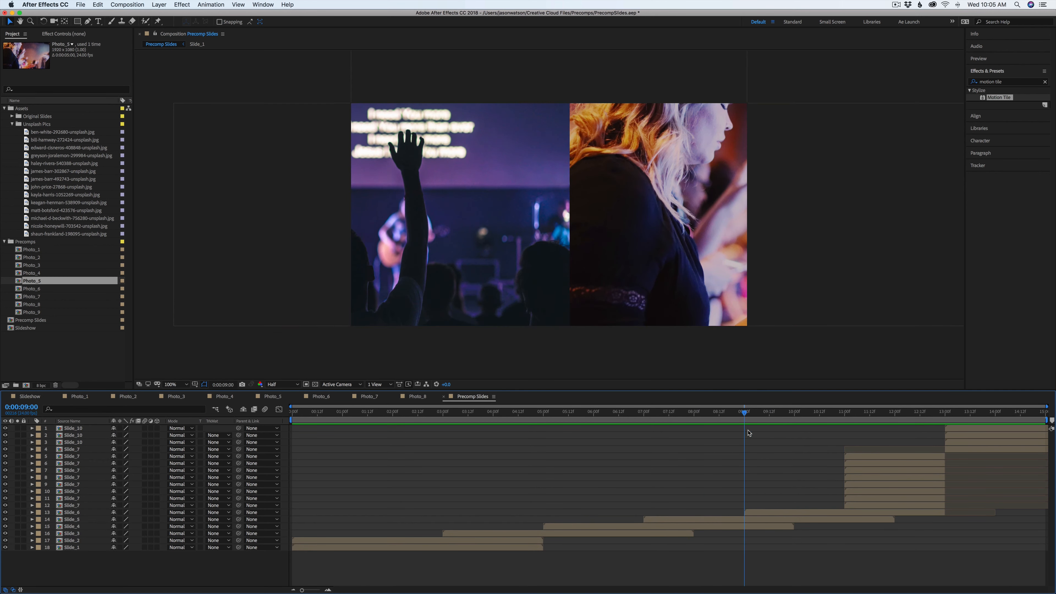
pyautogui.click(35, 400)
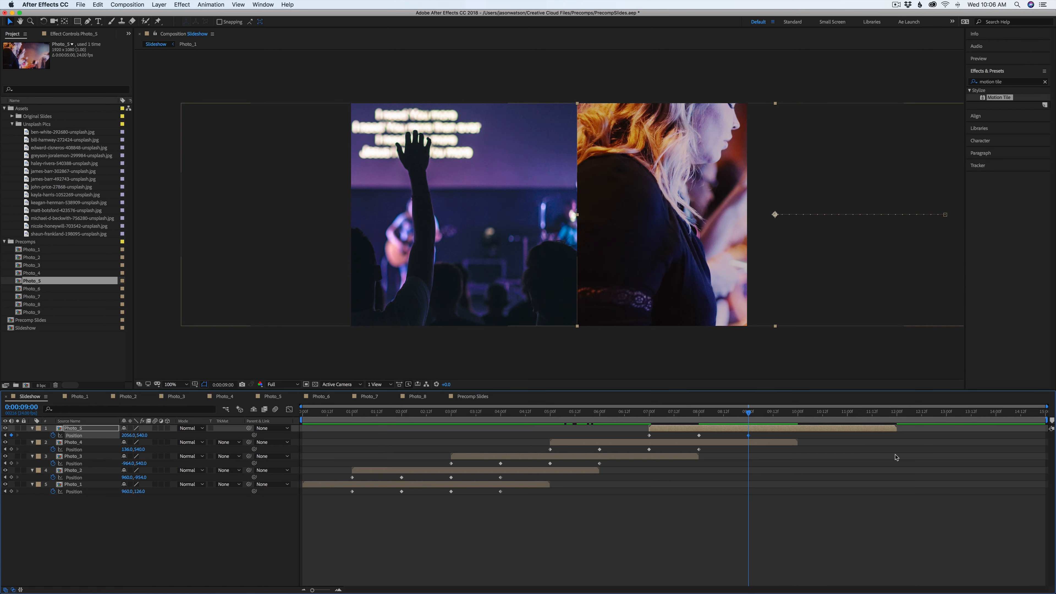
pyautogui.click(27, 443)
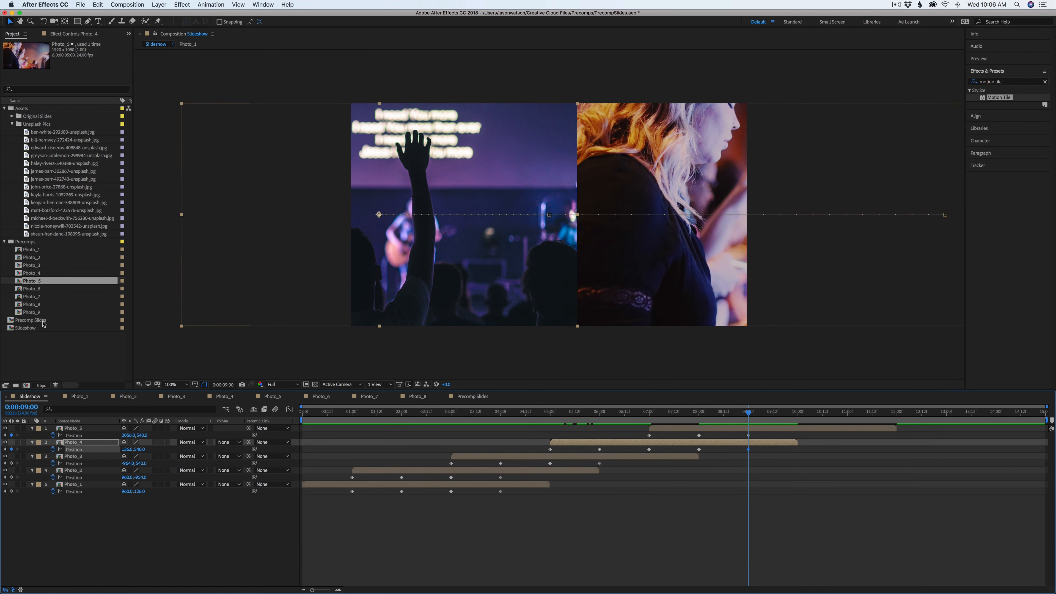
# Add Photo_6 at 9 seconds, move it off-frame above the view, and set its Position keyframe
pyautogui.moveTo(32, 292); pyautogui.dragTo(762, 430)
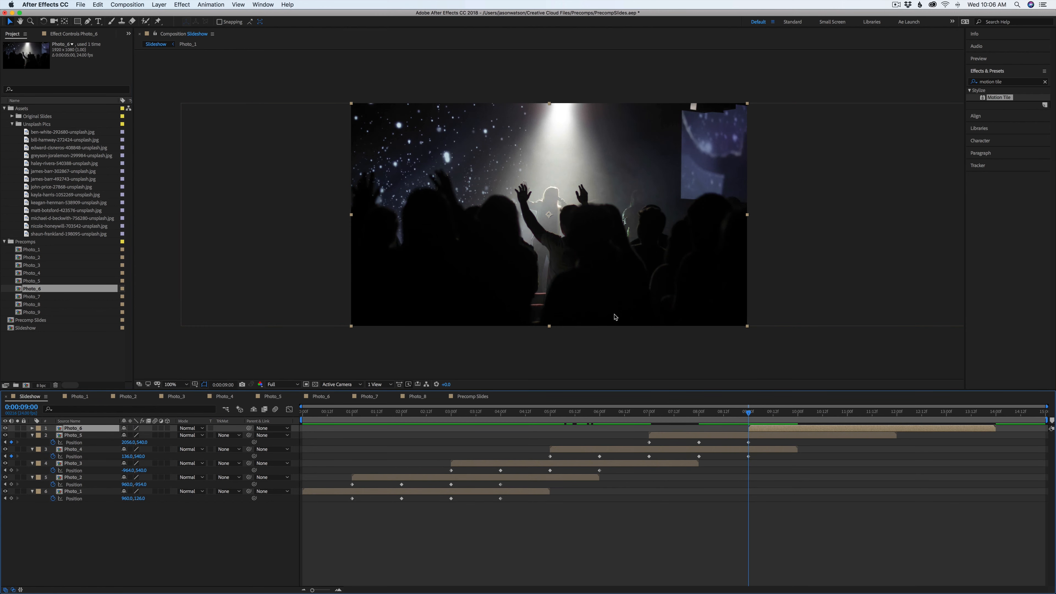
pyautogui.moveTo(615, 318); pyautogui.dragTo(608, 92)
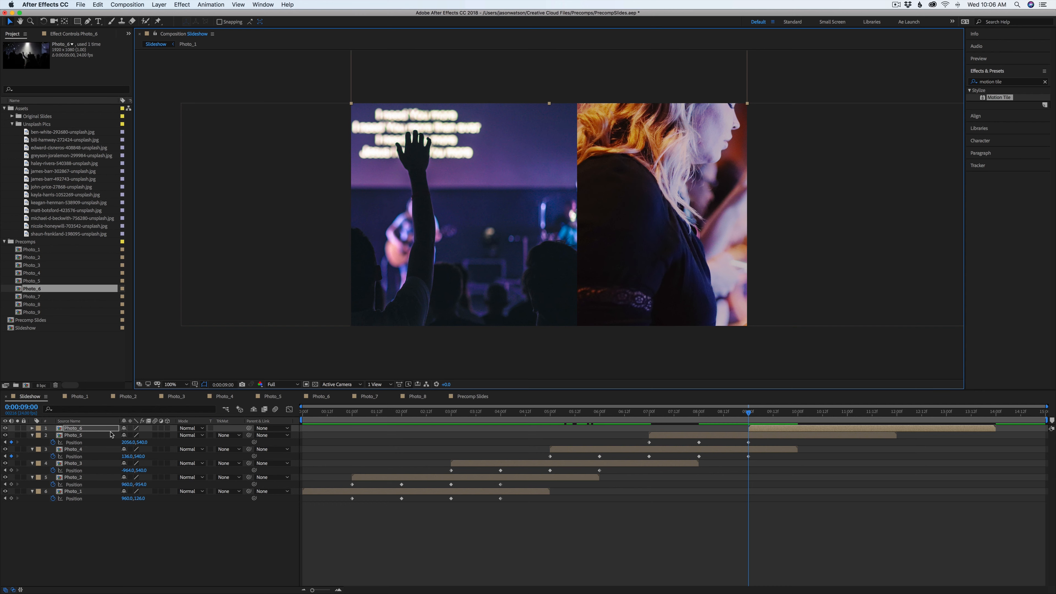
pyautogui.press('p')
pyautogui.click(53, 436)
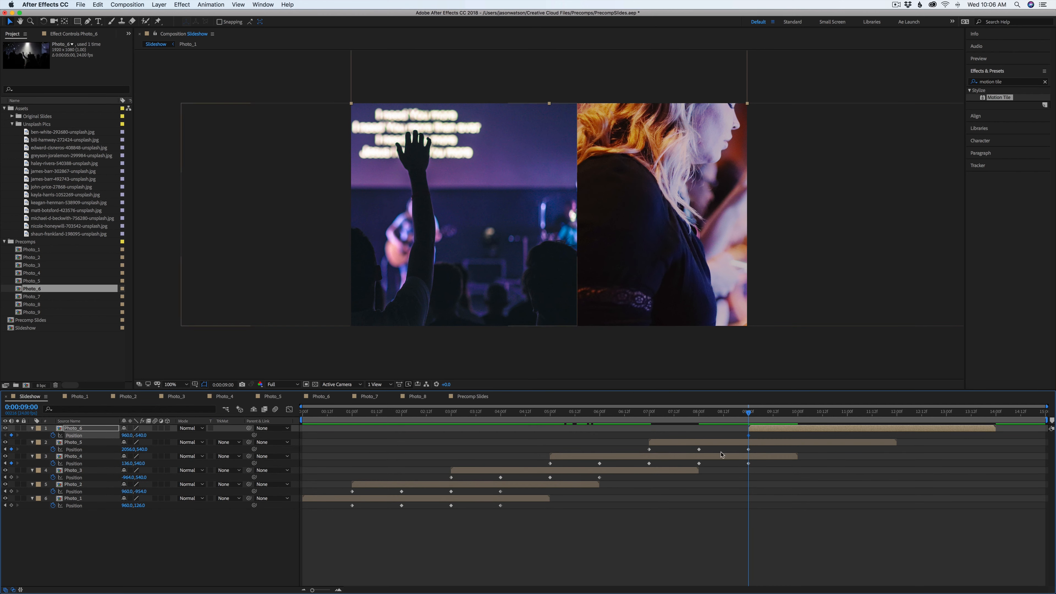
# At 10 seconds, slide Photo_6 down into the frame while pushing Photo_5 and Photo_4 down off-frame
pyautogui.click(782, 413)
pyautogui.click(798, 413)
pyautogui.moveTo(755, 436); pyautogui.dragTo(739, 491)
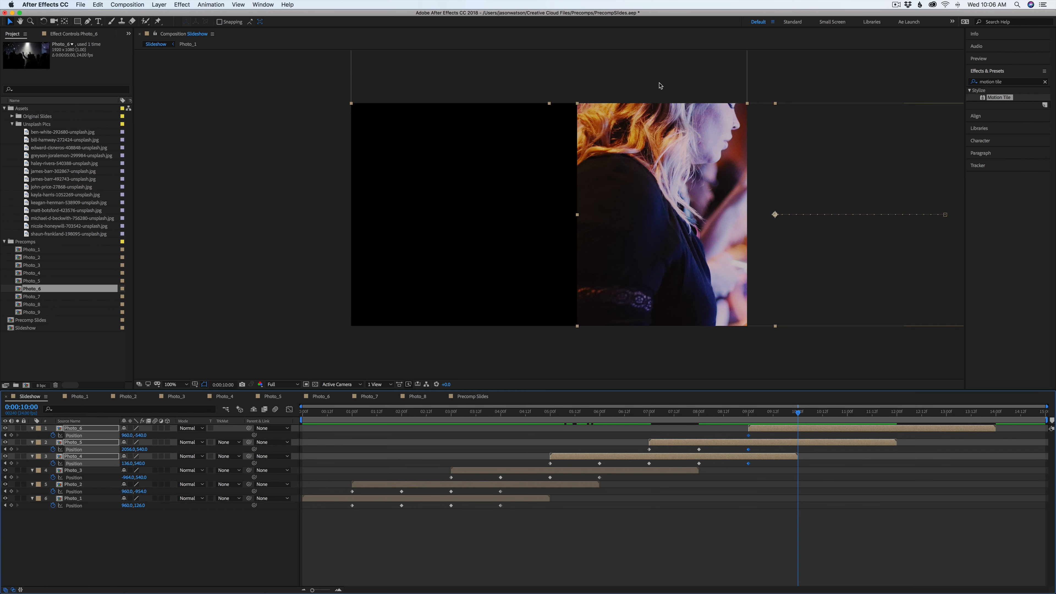
pyautogui.moveTo(659, 85); pyautogui.dragTo(655, 309)
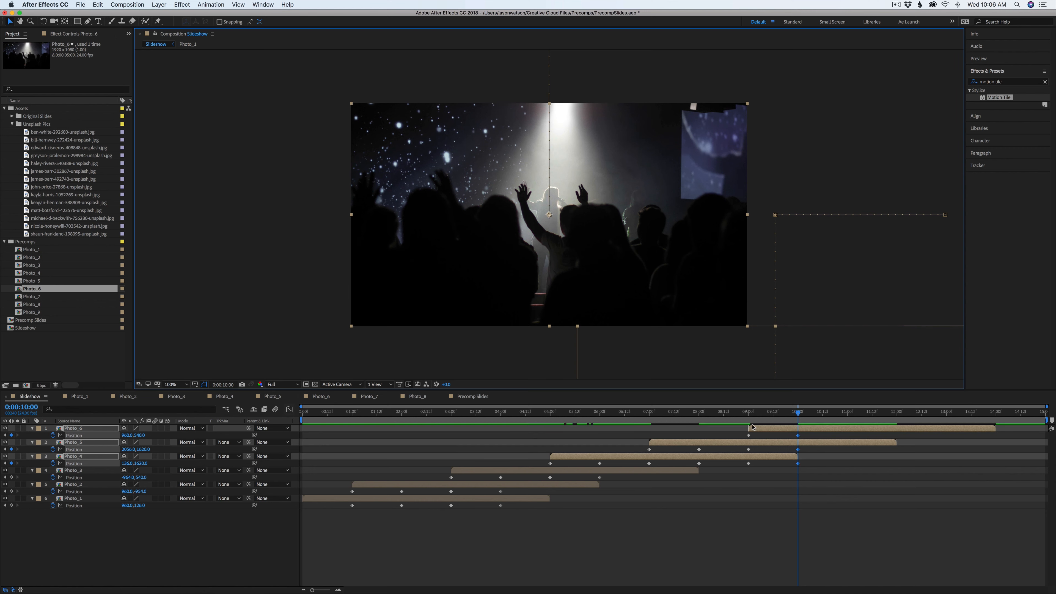
# Play the Precomp Slides reference from about 11 seconds to study the grid slice transition
pyautogui.moveTo(754, 422); pyautogui.dragTo(875, 435)
pyautogui.click(465, 397)
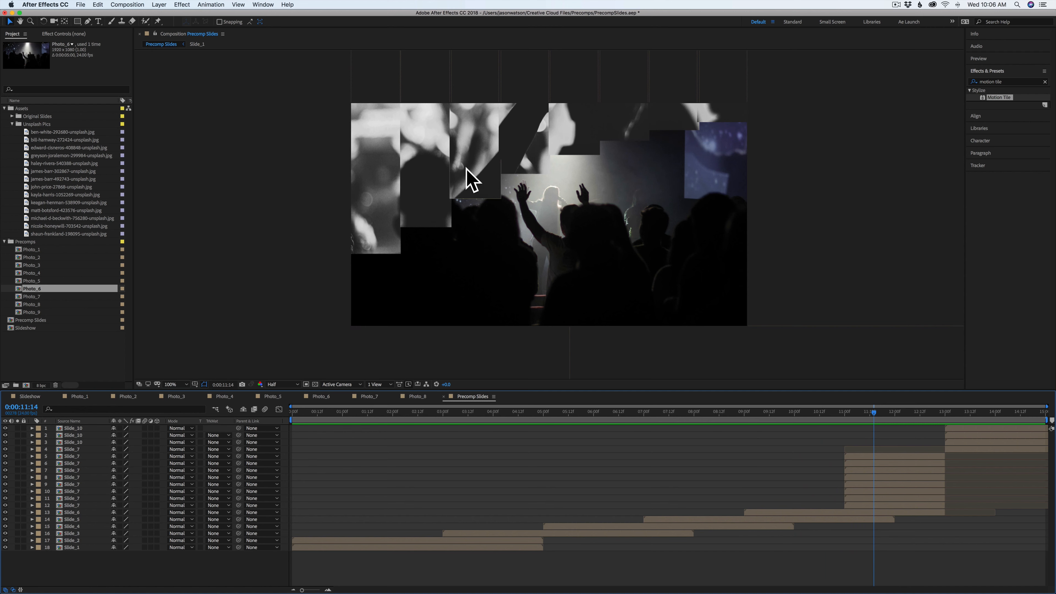
pyautogui.press('space')
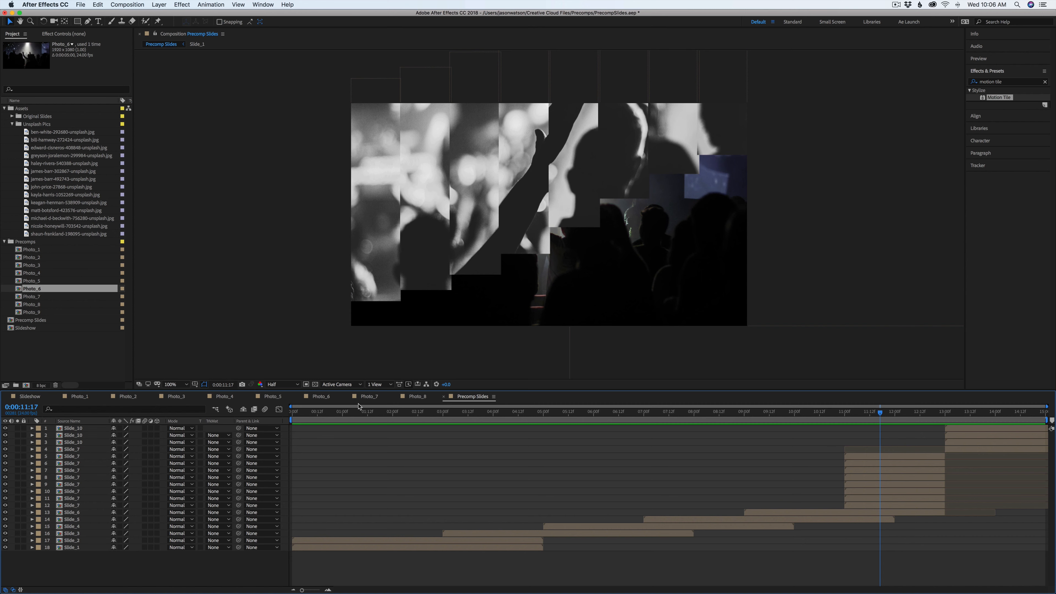
# Add Photo_7 to the Slideshow at 10 seconds
pyautogui.click(18, 396)
pyautogui.click(801, 507)
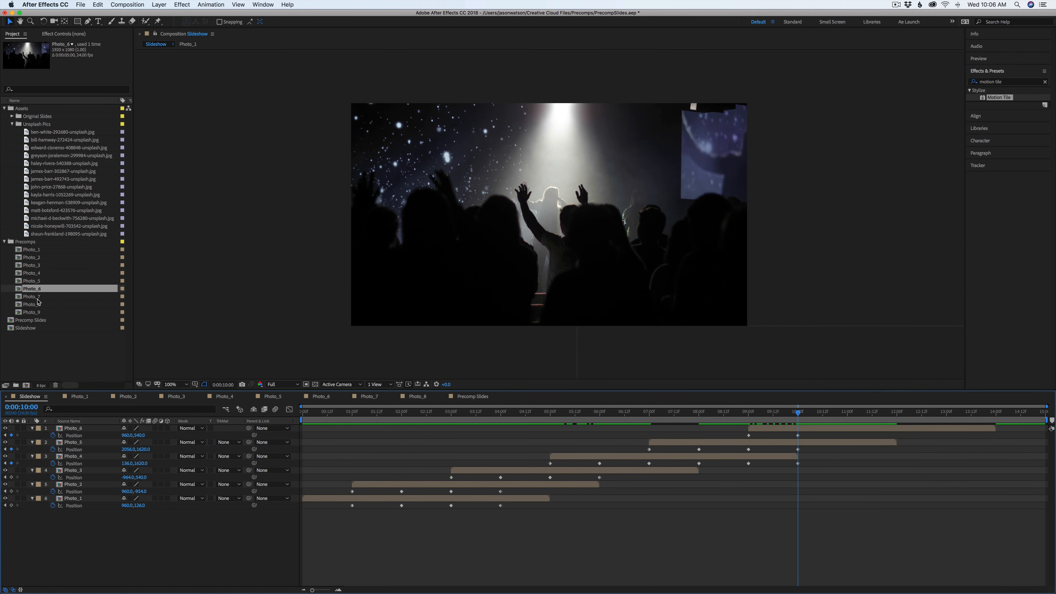
pyautogui.moveTo(33, 297); pyautogui.dragTo(800, 432)
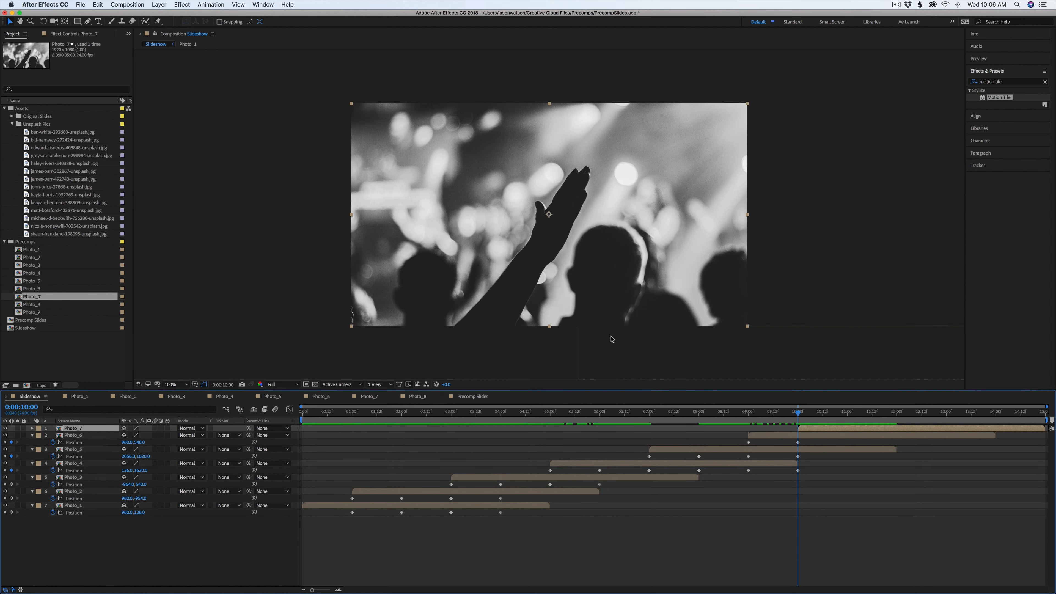
# Show the composition grid and draw a rectangular mask on Photo_7 covering its leftmost grid column
pyautogui.click(203, 388)
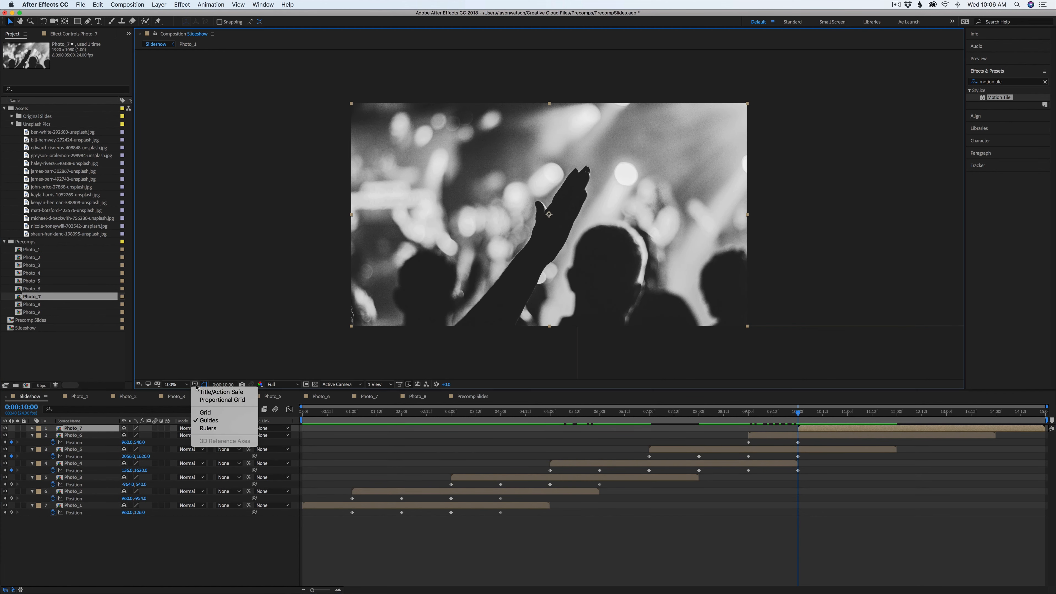
pyautogui.click(228, 401)
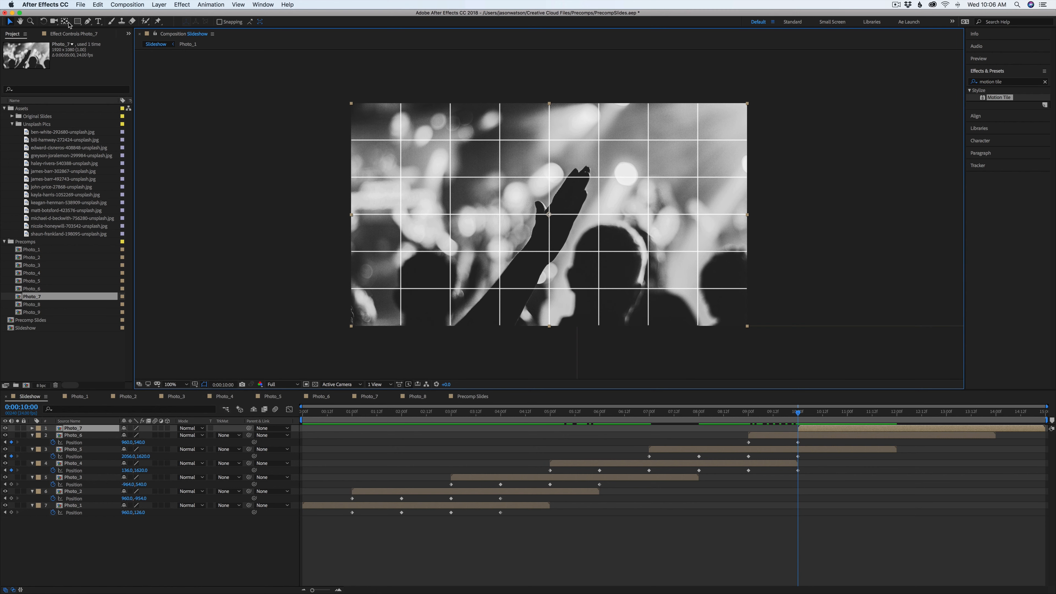
pyautogui.click(77, 22)
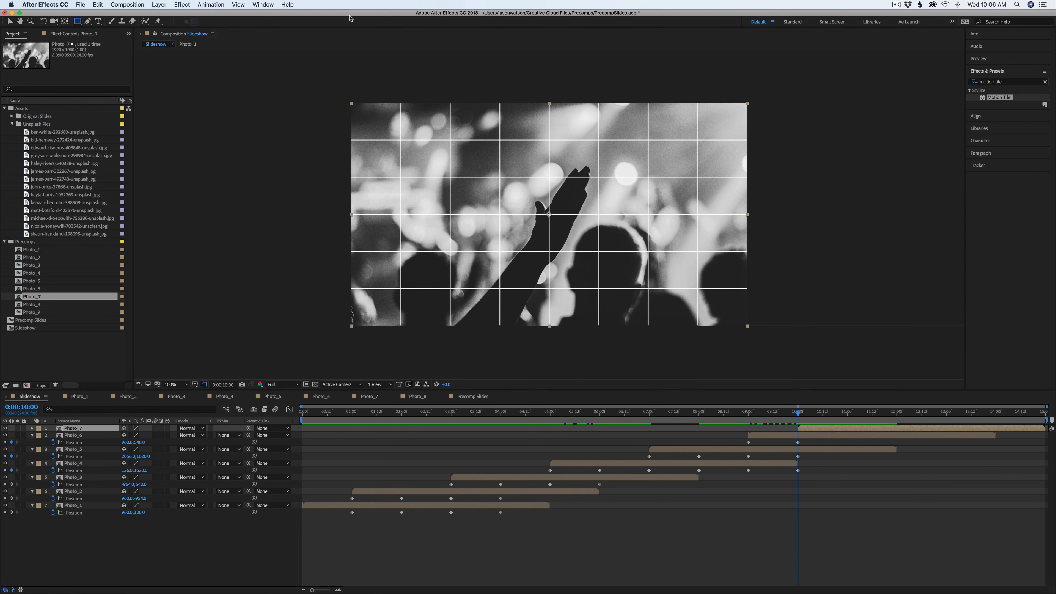
pyautogui.moveTo(369, 170)
pyautogui.mouseDown()
pyautogui.moveTo(386, 324)
pyautogui.moveTo(402, 330)
pyautogui.mouseUp()
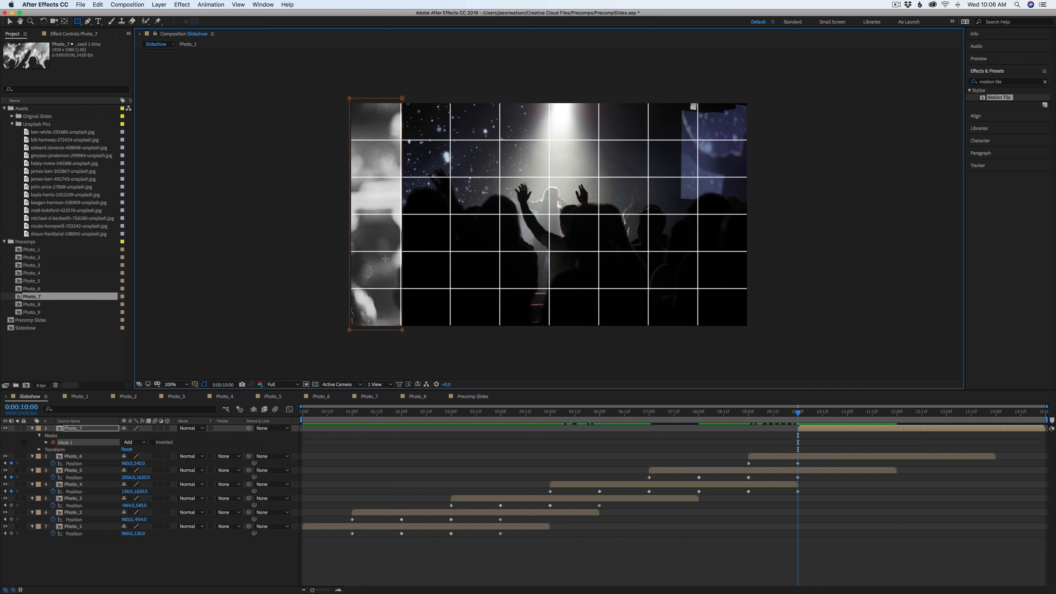
pyautogui.press('v')
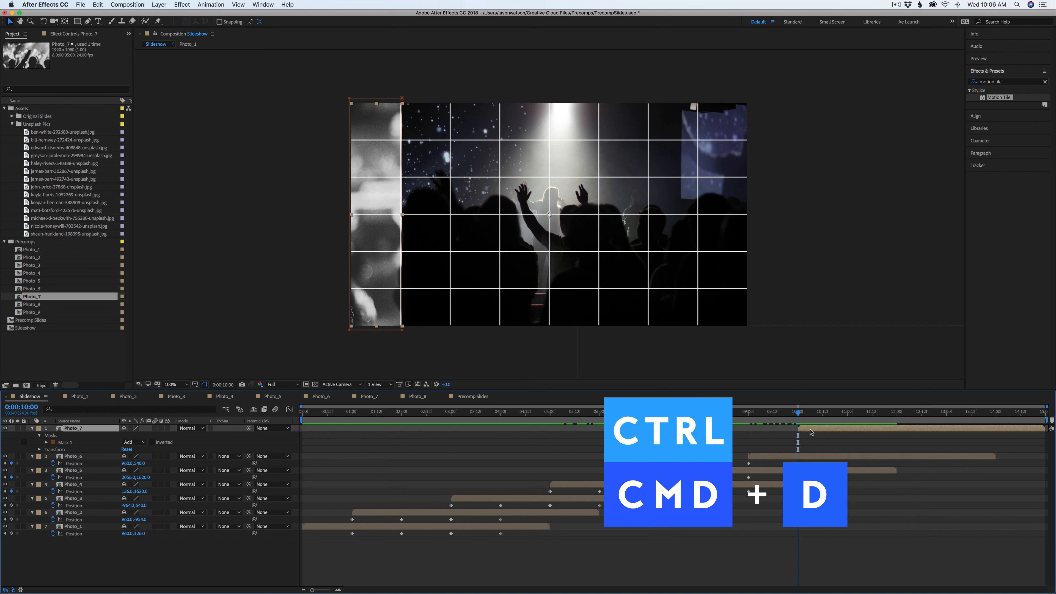
# Duplicate the masked Photo_7 layer and move the copy's mask one grid column right, onto the second column
pyautogui.press('super+d')
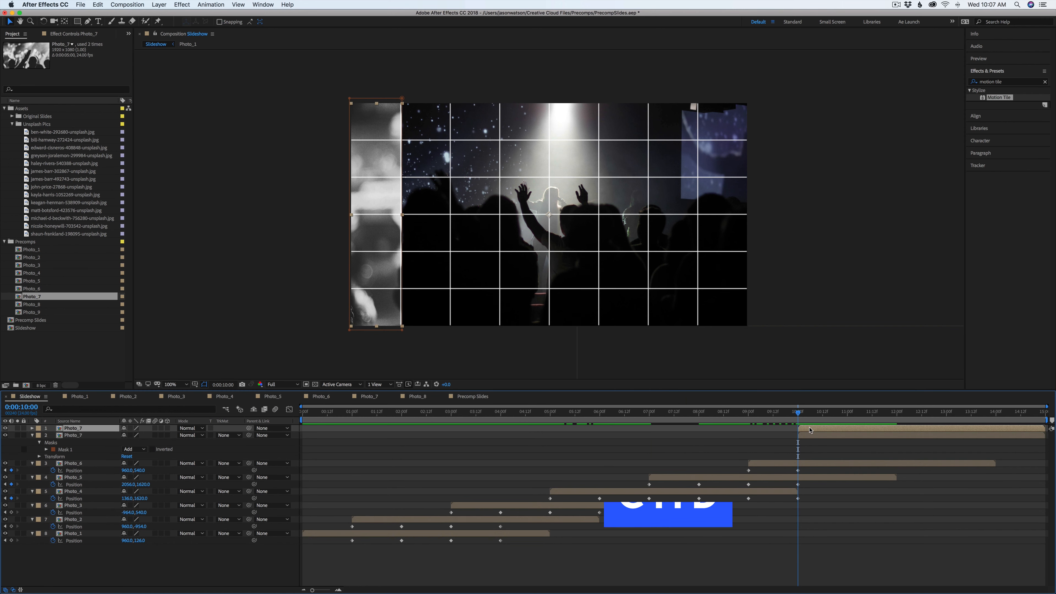
pyautogui.press('m')
pyautogui.click(75, 442)
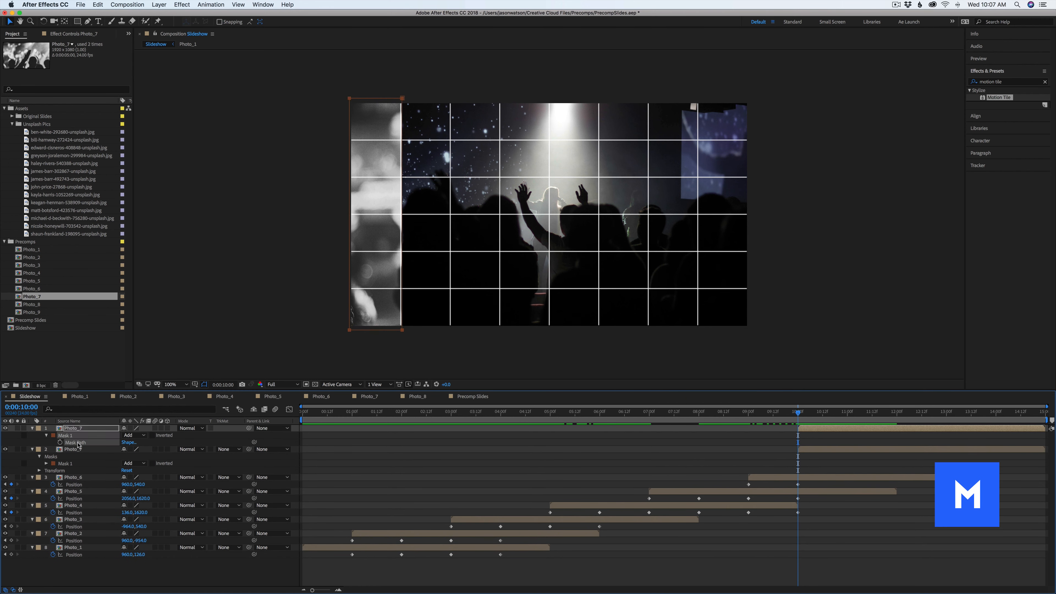
pyautogui.moveTo(402, 332); pyautogui.dragTo(453, 332)
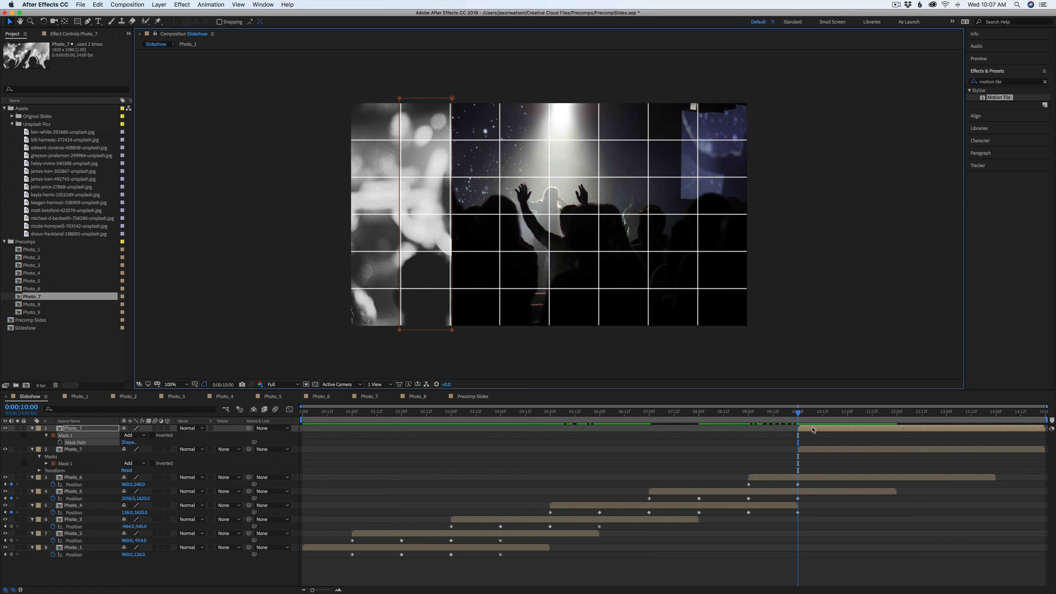
# Duplicate the Photo_7 layer again and shift the new copy's mask onto the third grid column
pyautogui.press('super+d')
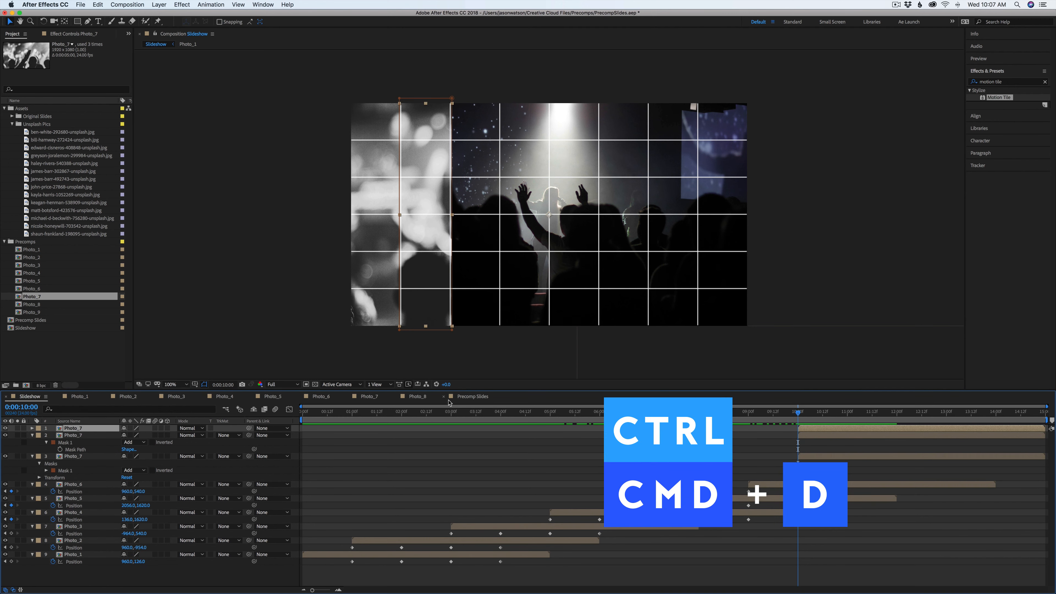
pyautogui.press('m')
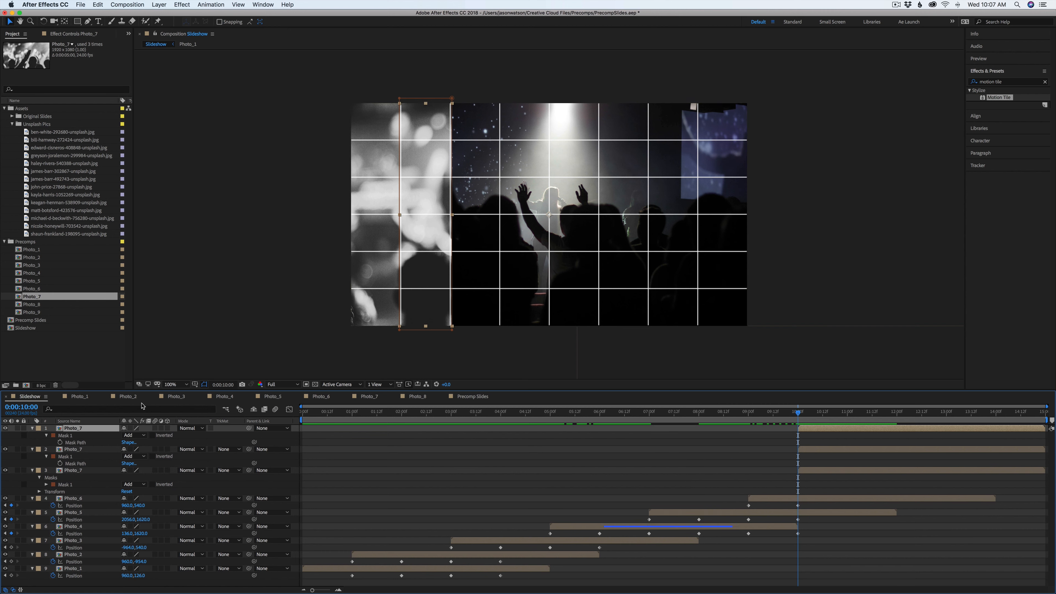
pyautogui.press('m')
pyautogui.moveTo(401, 331); pyautogui.dragTo(450, 332)
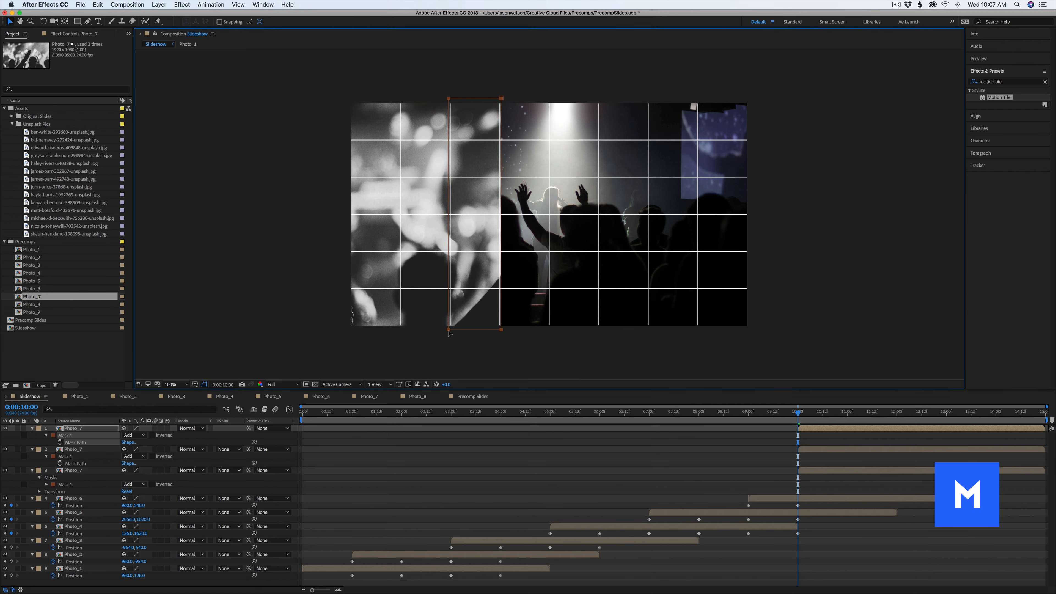
# Duplicate the top Photo_7 layer and shift the new copy's mask onto the fourth grid column
pyautogui.click(76, 430)
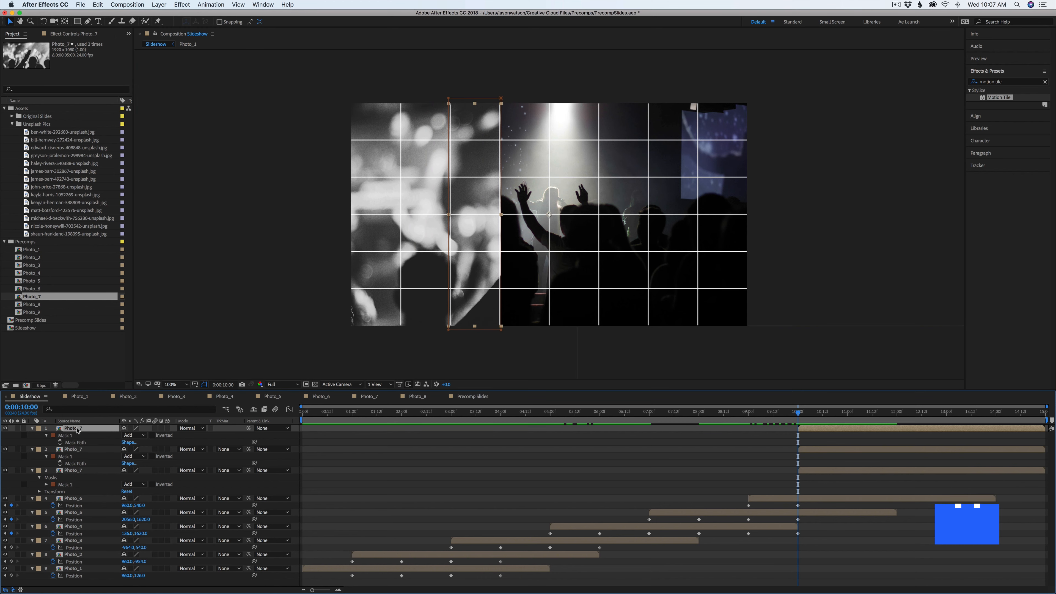
pyautogui.press('super+d')
pyautogui.press('m')
pyautogui.click(74, 442)
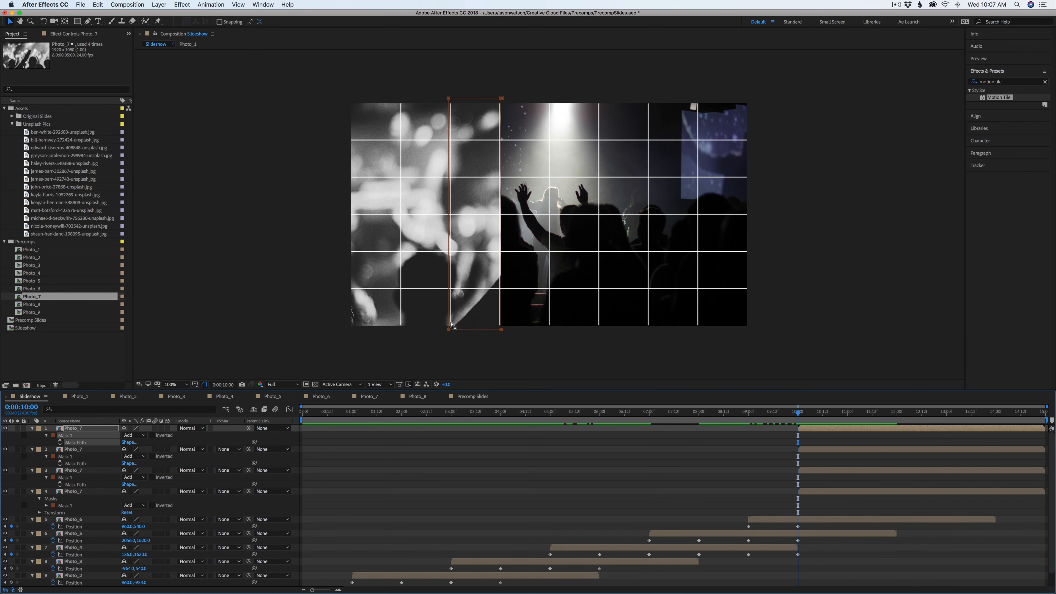
pyautogui.moveTo(450, 333); pyautogui.dragTo(499, 332)
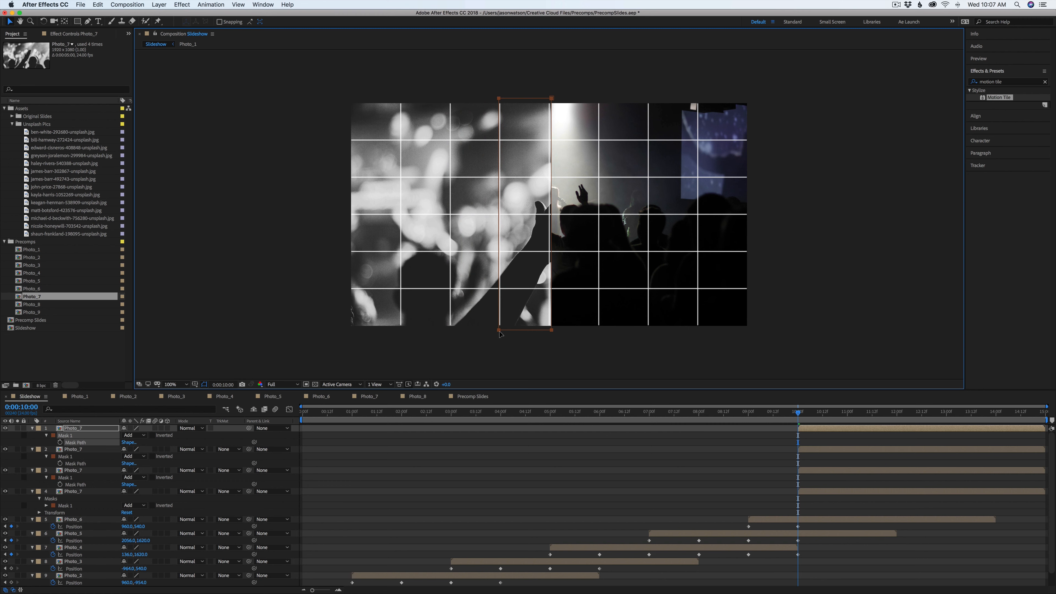
# Duplicate the top Photo_7 layer, save the project, and shift the new copy's mask onto the fifth grid column
pyautogui.click(100, 431)
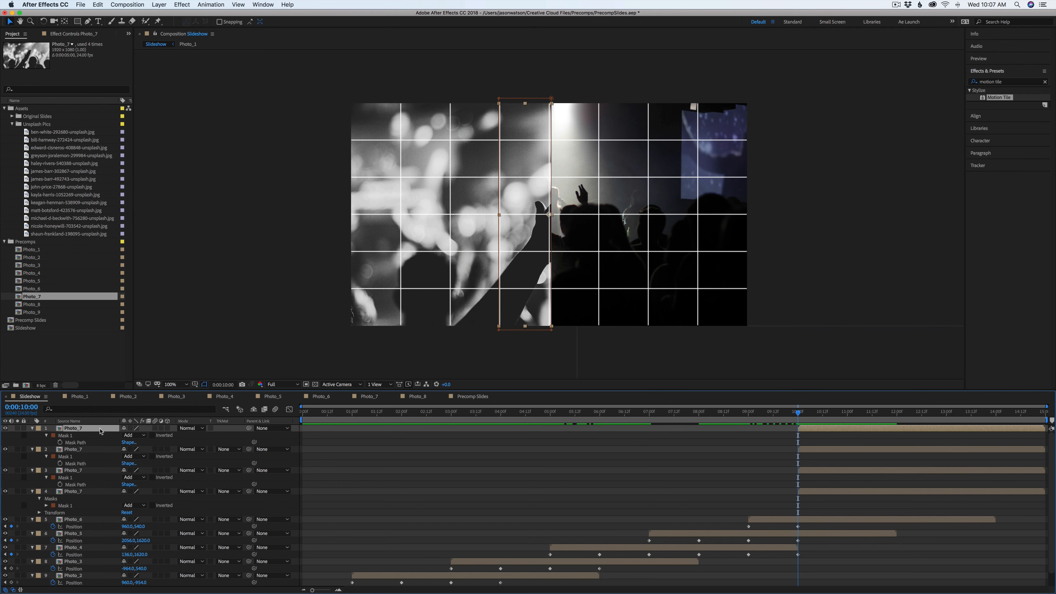
pyautogui.press('super+d')
pyautogui.press('super+s')
pyautogui.press('m')
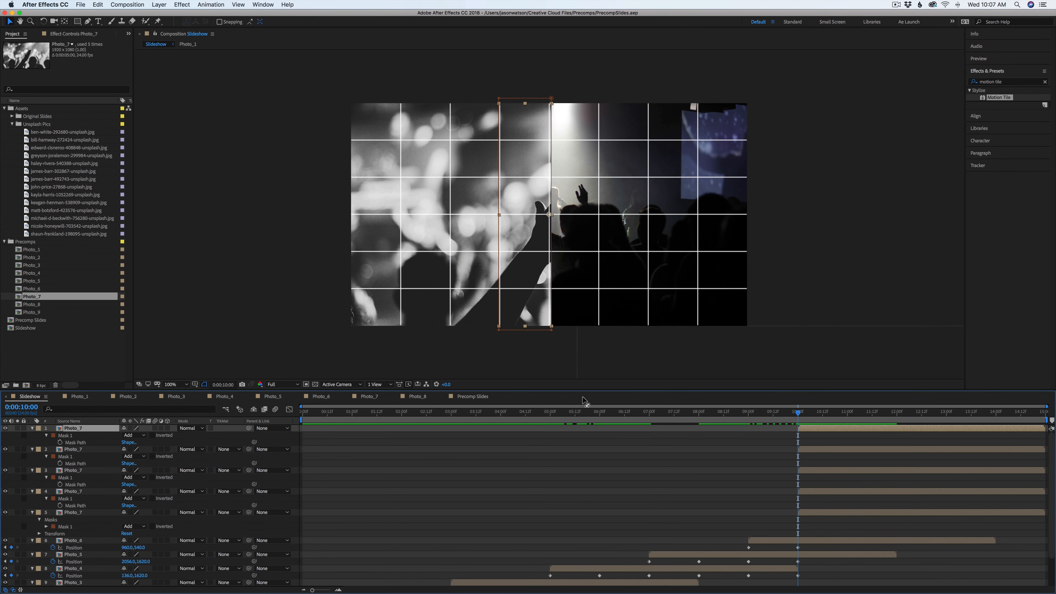
pyautogui.click(66, 436)
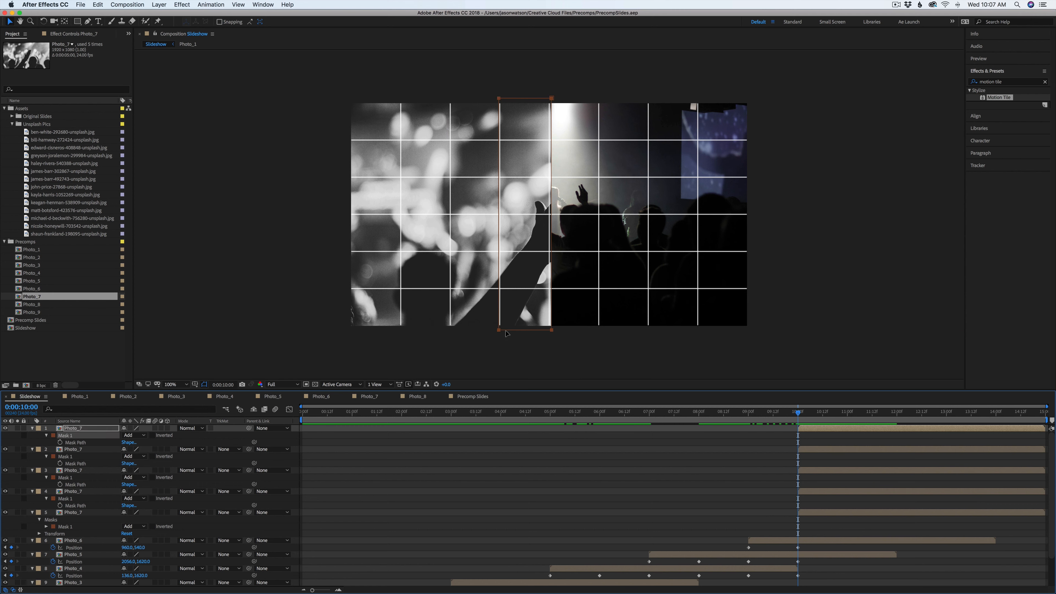
pyautogui.moveTo(500, 333); pyautogui.dragTo(549, 332)
# Duplicate the Photo_7 layer further, moving a copy's mask to the rightmost column so eight copies cover every column
pyautogui.click(89, 431)
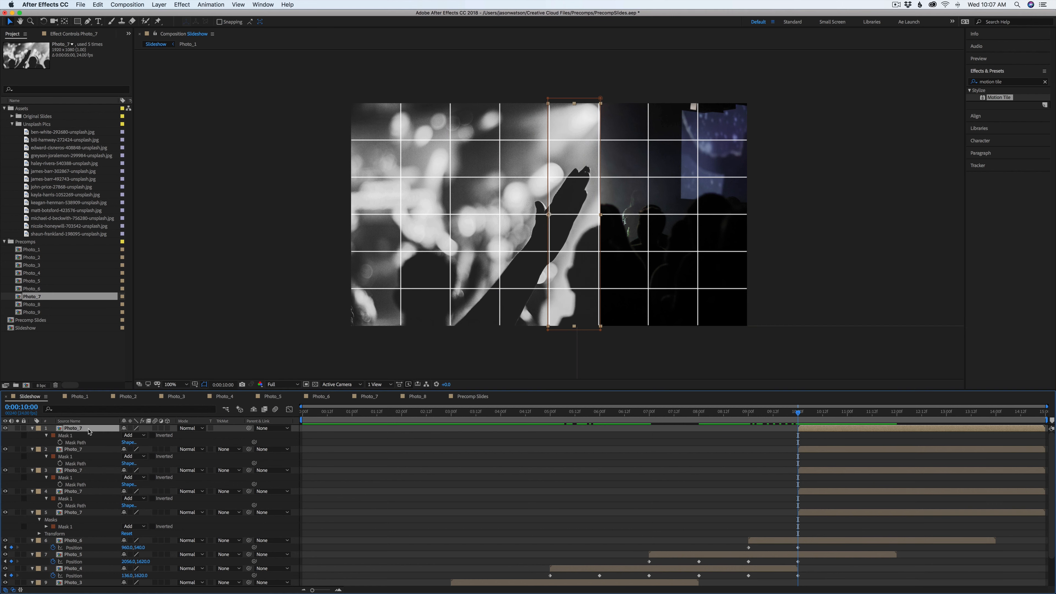
pyautogui.press('super+d')
pyautogui.press('m')
pyautogui.click(71, 436)
pyautogui.moveTo(549, 331); pyautogui.dragTo(697, 332)
pyautogui.press('super+d')
pyautogui.press('super+d')
pyautogui.click(71, 436)
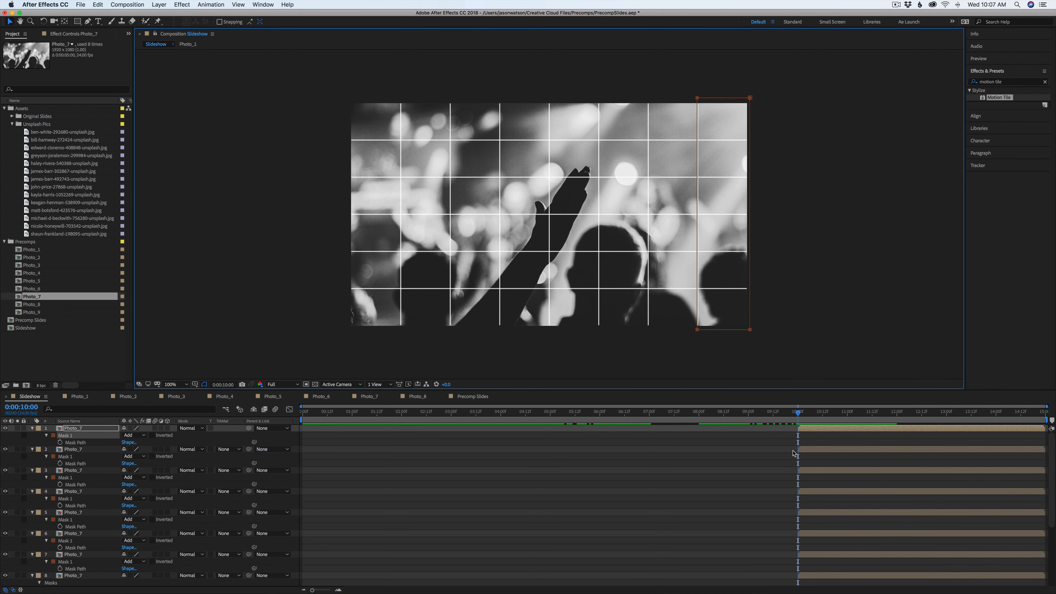
# Select all eight Photo_7 column layers and reveal their Position properties
pyautogui.click(802, 450)
pyautogui.click(808, 435)
pyautogui.click(809, 430)
pyautogui.scroll(-5, 809, 431)
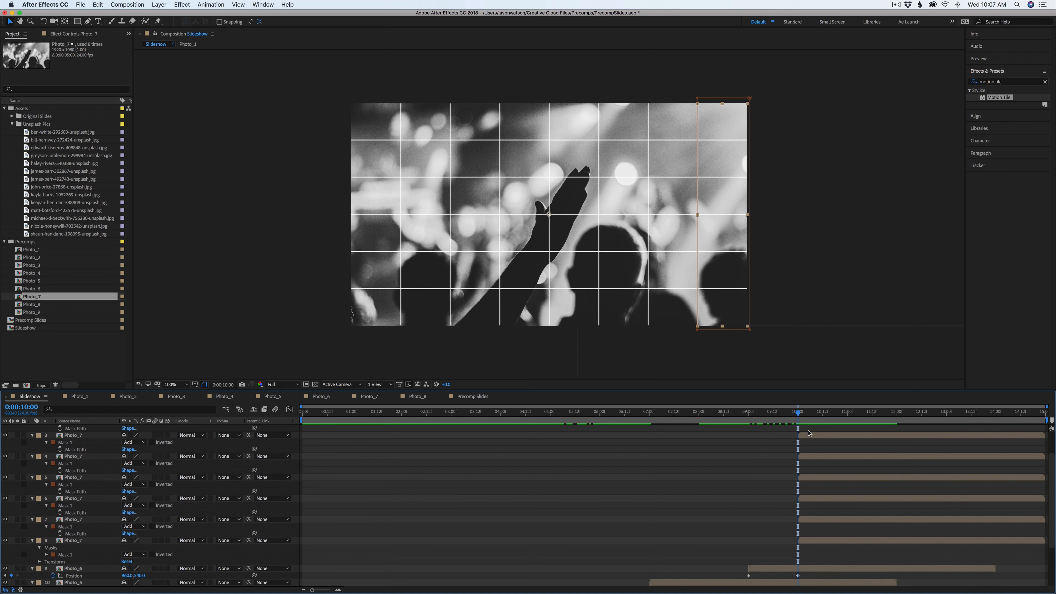
pyautogui.keyDown('shift'); pyautogui.click(811, 541); pyautogui.keyUp('shift')
pyautogui.press('p')
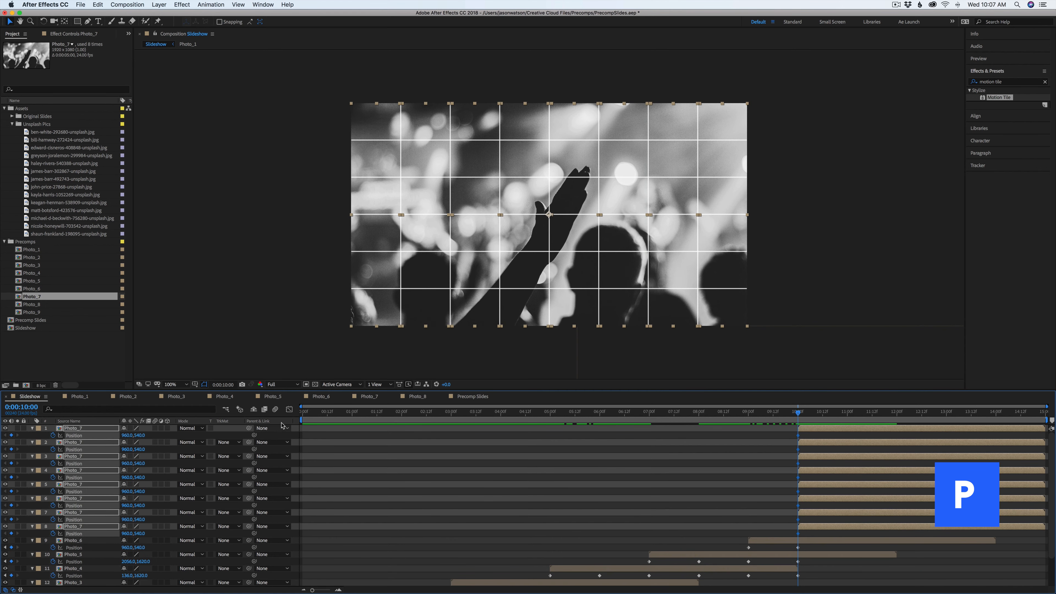
# Keyframe the column layers sliding from above the frame at 10 seconds down into place at 11 seconds
pyautogui.click(472, 398)
pyautogui.moveTo(851, 414); pyautogui.dragTo(870, 414)
pyautogui.click(35, 398)
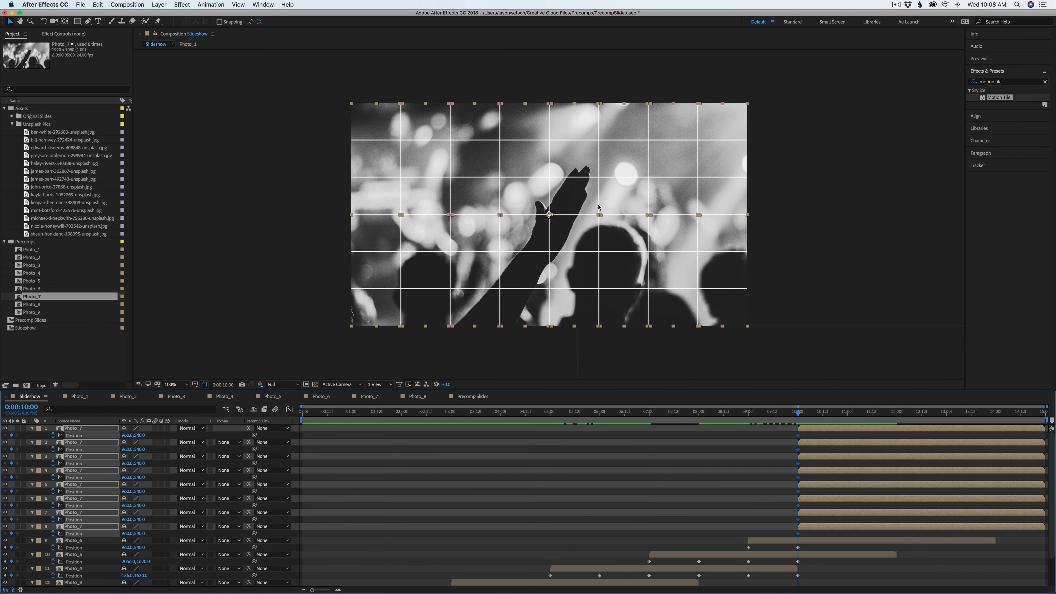
pyautogui.moveTo(638, 283); pyautogui.dragTo(634, 60)
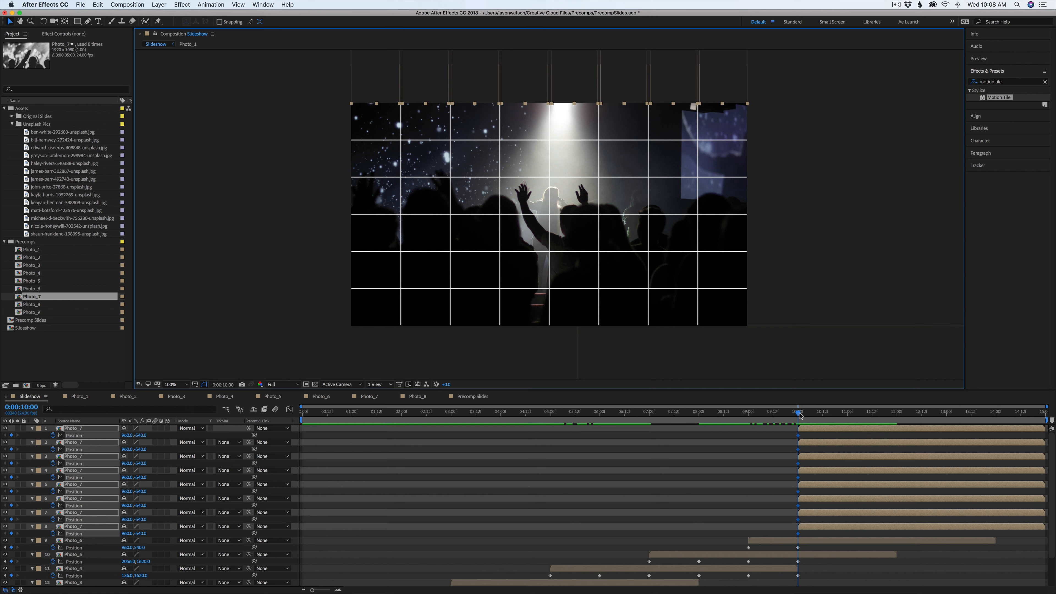
pyautogui.moveTo(801, 416); pyautogui.dragTo(848, 414)
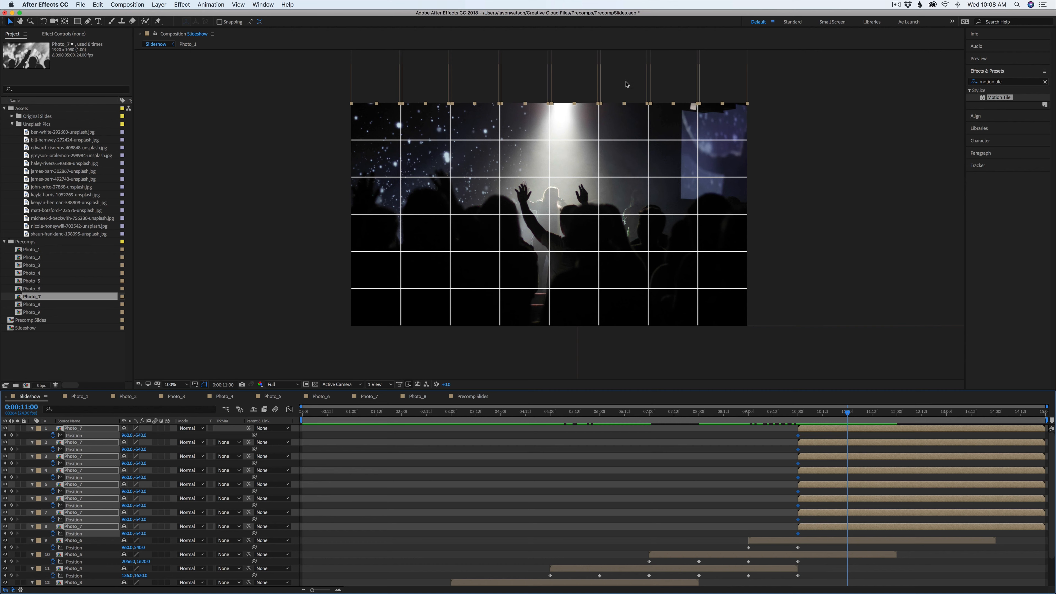
pyautogui.moveTo(626, 85); pyautogui.dragTo(621, 307)
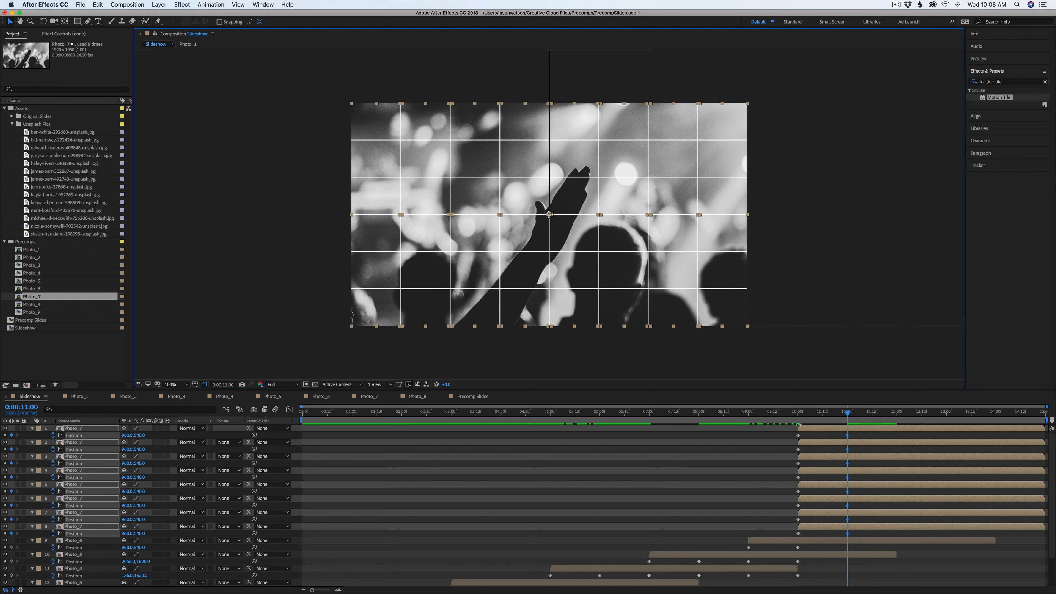
# Stagger the column layers' Position keyframes so each column drops in slightly after the previous one
pyautogui.moveTo(861, 434); pyautogui.dragTo(802, 521)
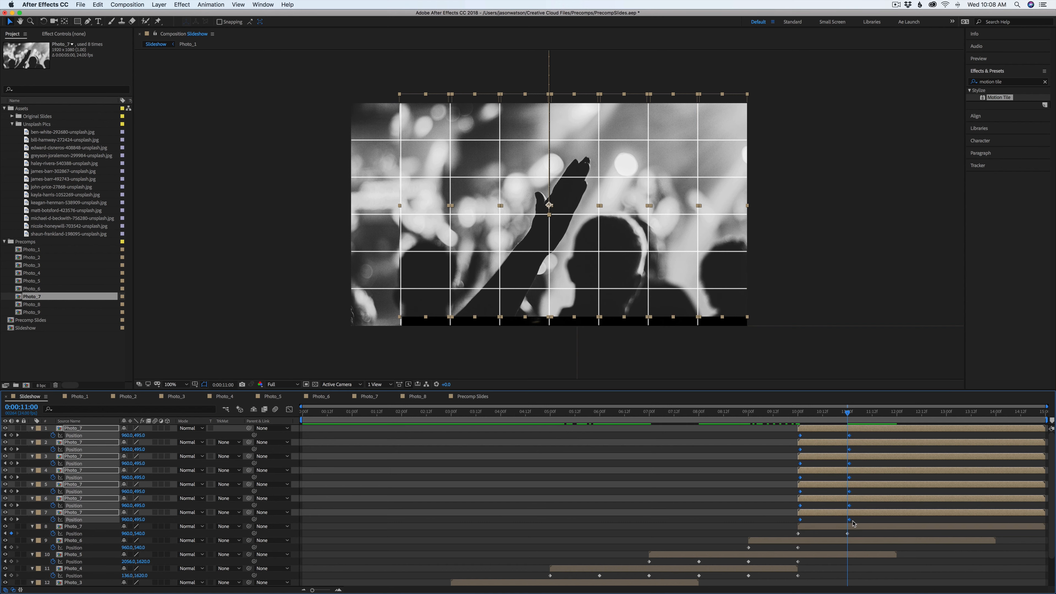
pyautogui.keyDown('shift'); pyautogui.moveTo(866, 519); pyautogui.dragTo(786, 525); pyautogui.keyUp('shift')
pyautogui.keyDown('shift'); pyautogui.moveTo(868, 505); pyautogui.dragTo(793, 491); pyautogui.keyUp('shift')
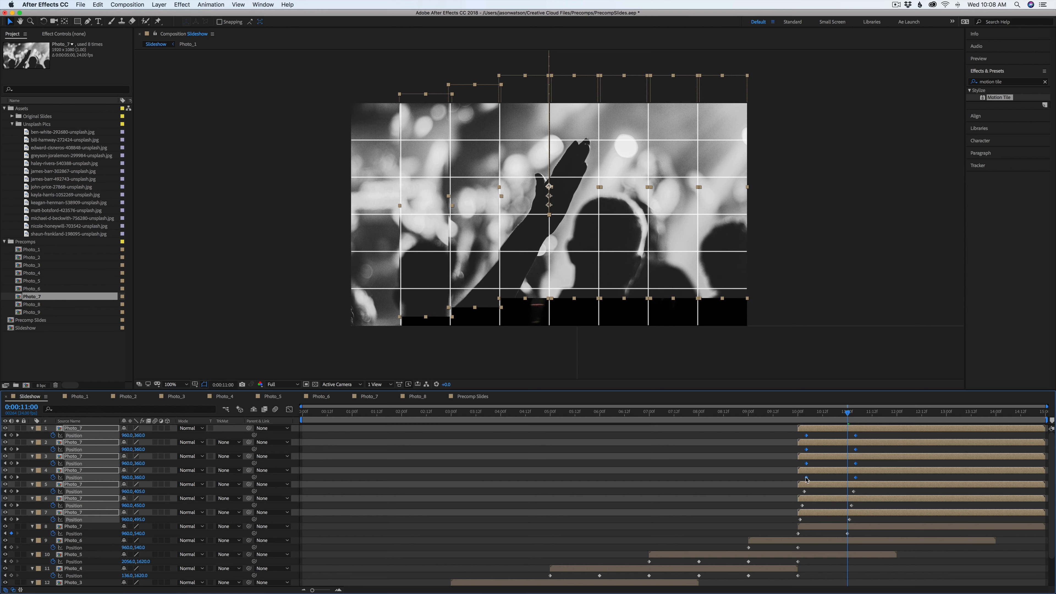
pyautogui.keyDown('shift'); pyautogui.moveTo(859, 478); pyautogui.dragTo(802, 453); pyautogui.keyUp('shift')
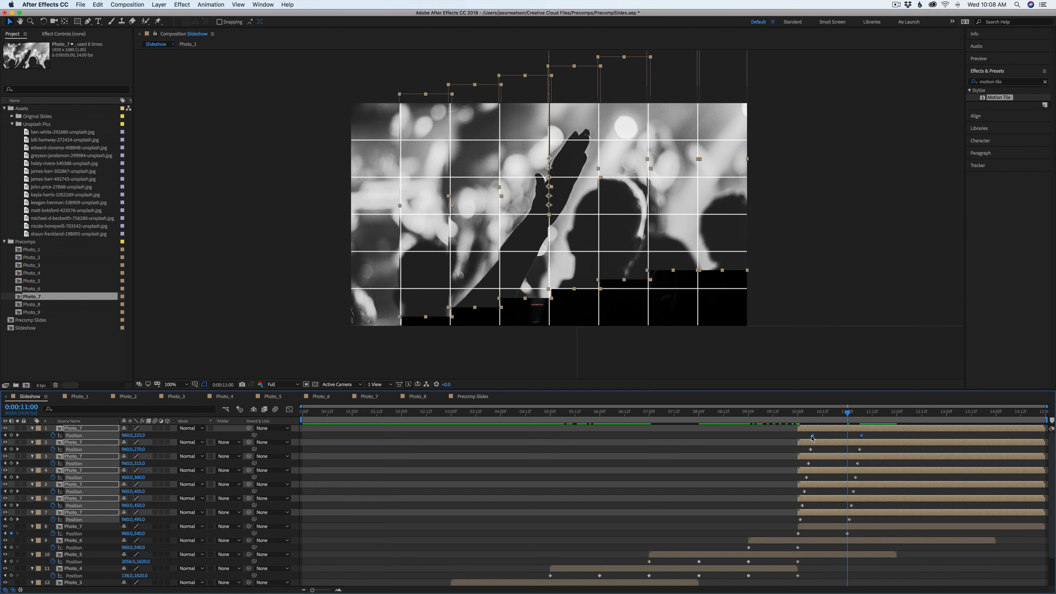
# Scrub from 10 to 13 seconds to preview the staggered column drop
pyautogui.moveTo(750, 418); pyautogui.dragTo(821, 427)
pyautogui.click(815, 432)
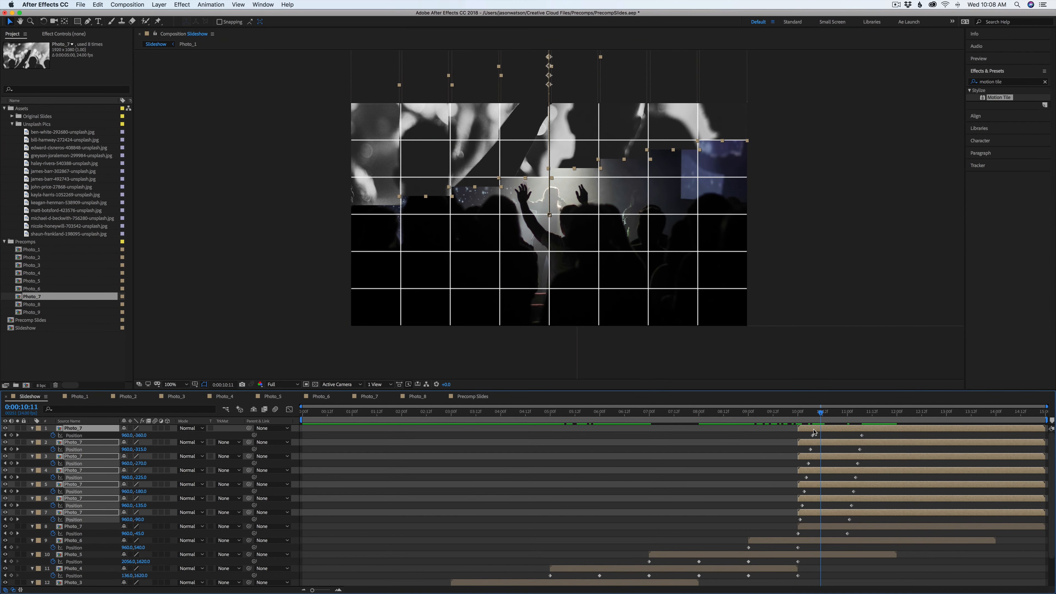
pyautogui.keyDown('shift'); pyautogui.click(813, 527); pyautogui.keyUp('shift')
pyautogui.moveTo(822, 416); pyautogui.dragTo(946, 435)
pyautogui.click(947, 436)
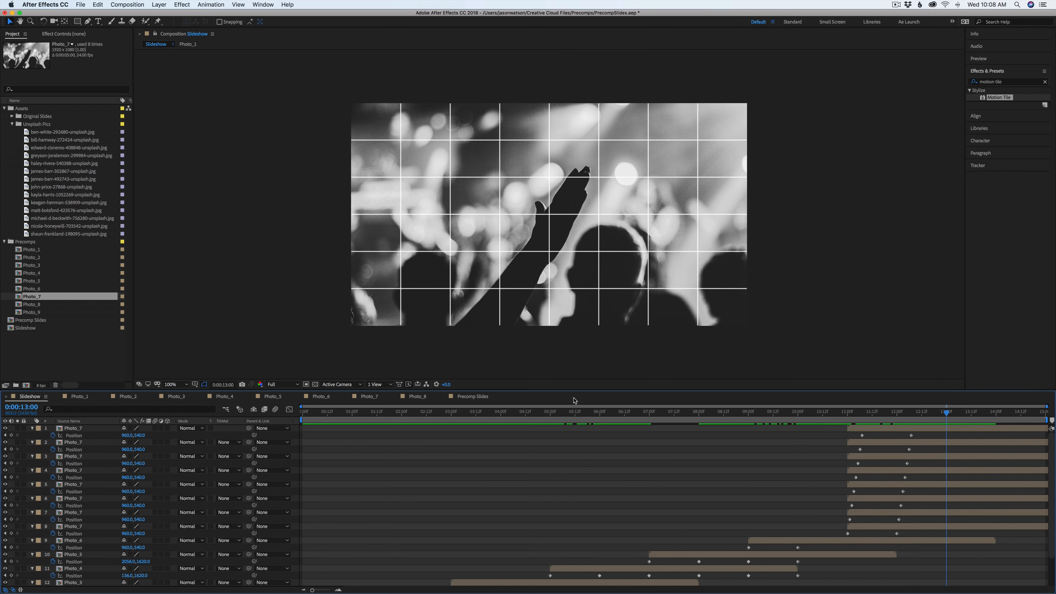
# Play the Precomp Slides reference around 12 to 14 seconds to study the next transition, then return to Slideshow
pyautogui.click(486, 397)
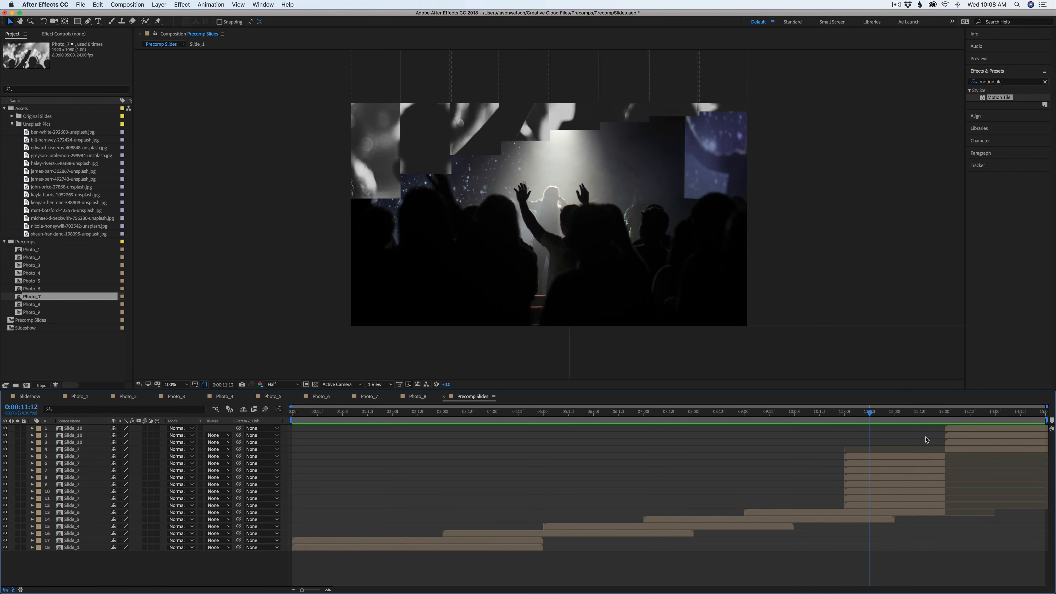
pyautogui.click(890, 414)
pyautogui.moveTo(892, 418); pyautogui.dragTo(980, 422)
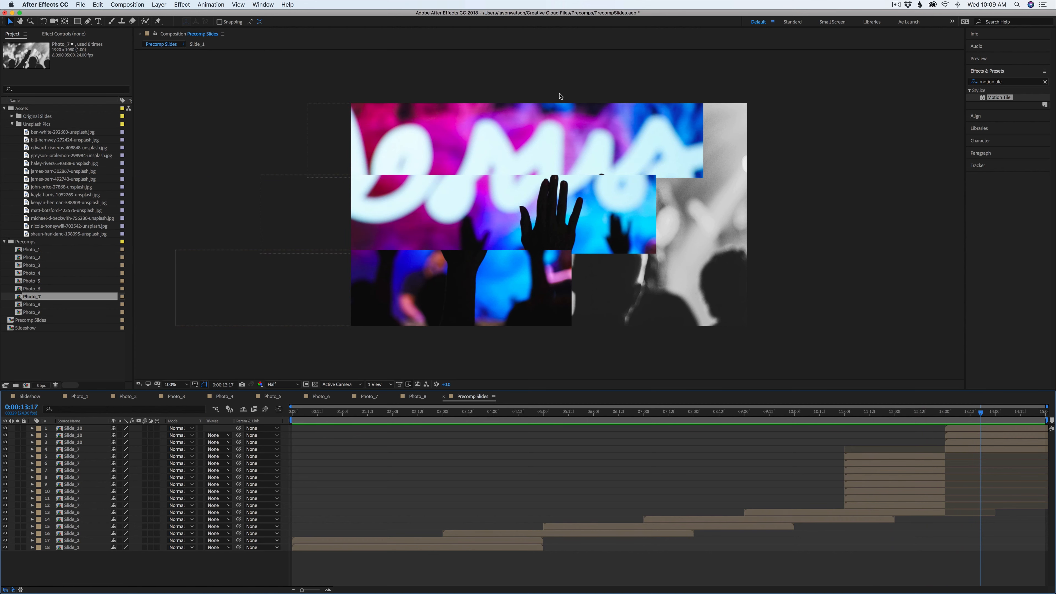
pyautogui.click(30, 396)
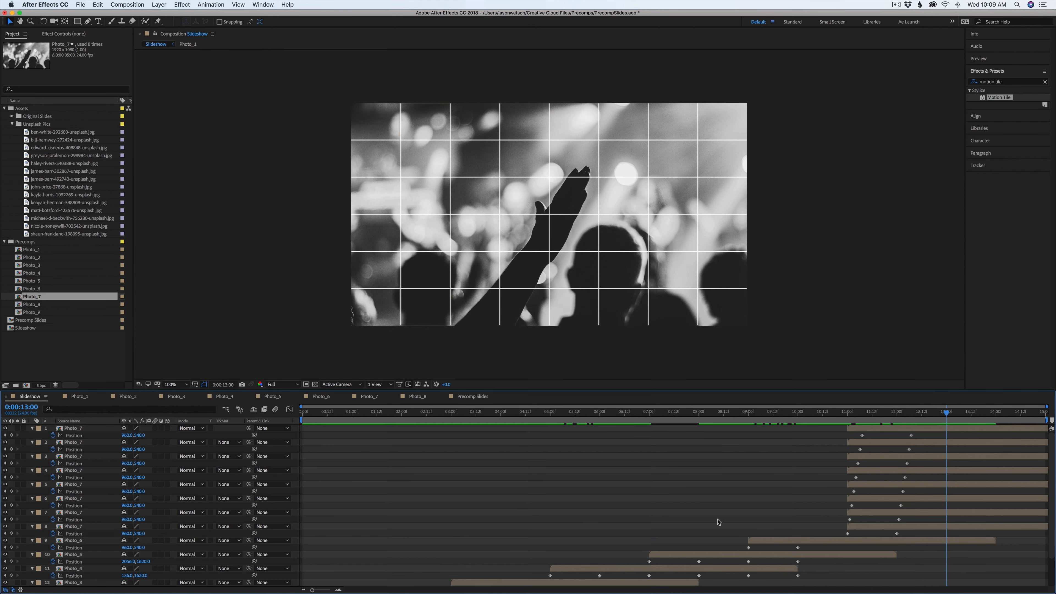
# Add Photo_8 to the Slideshow at 13 seconds and draw a rectangular mask covering its top two grid rows
pyautogui.moveTo(19, 305); pyautogui.dragTo(949, 428)
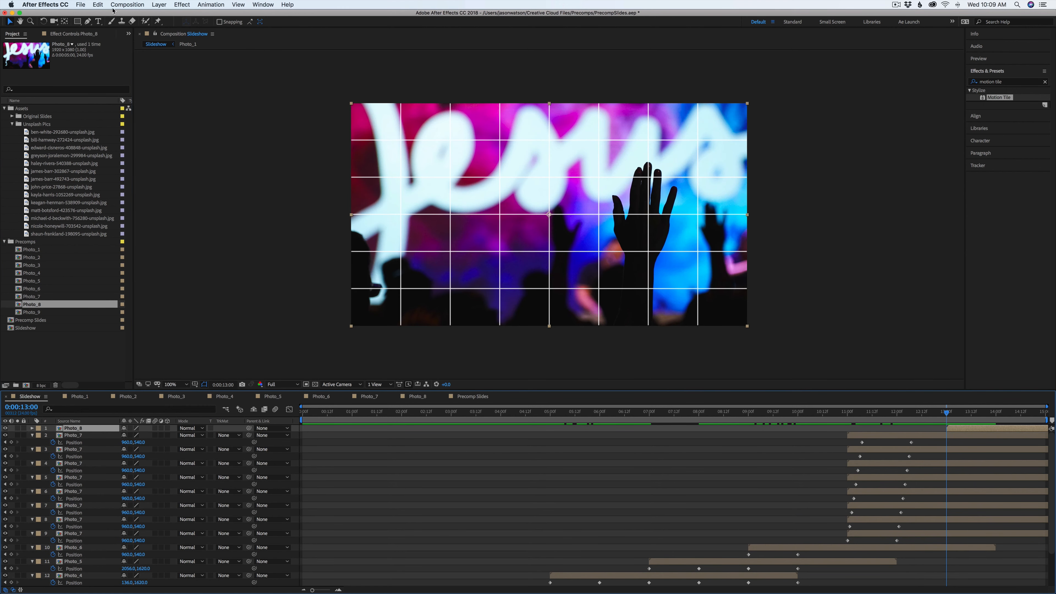
pyautogui.click(77, 21)
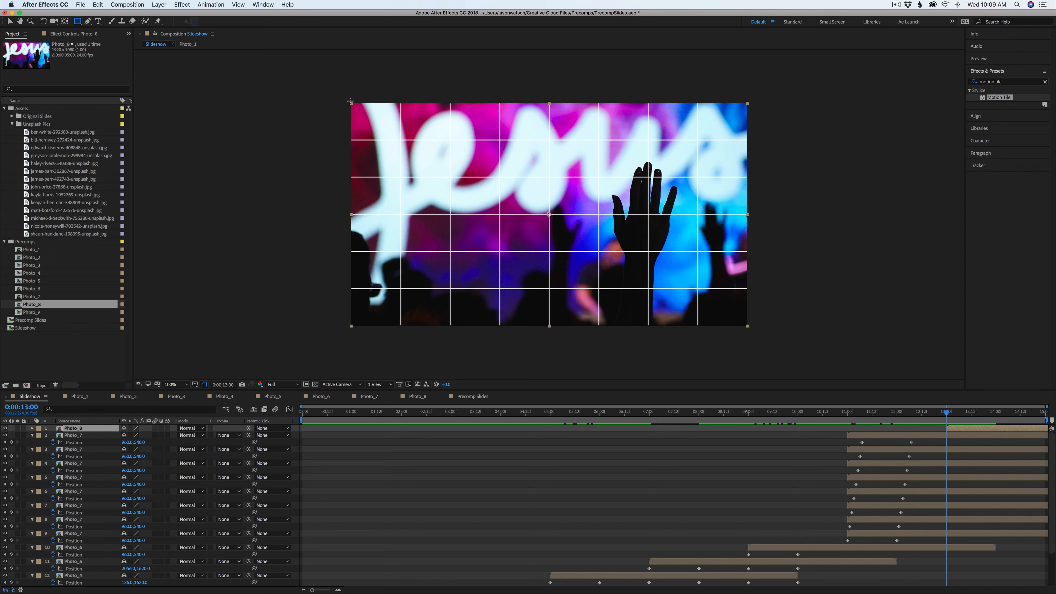
pyautogui.moveTo(345, 99); pyautogui.dragTo(756, 179)
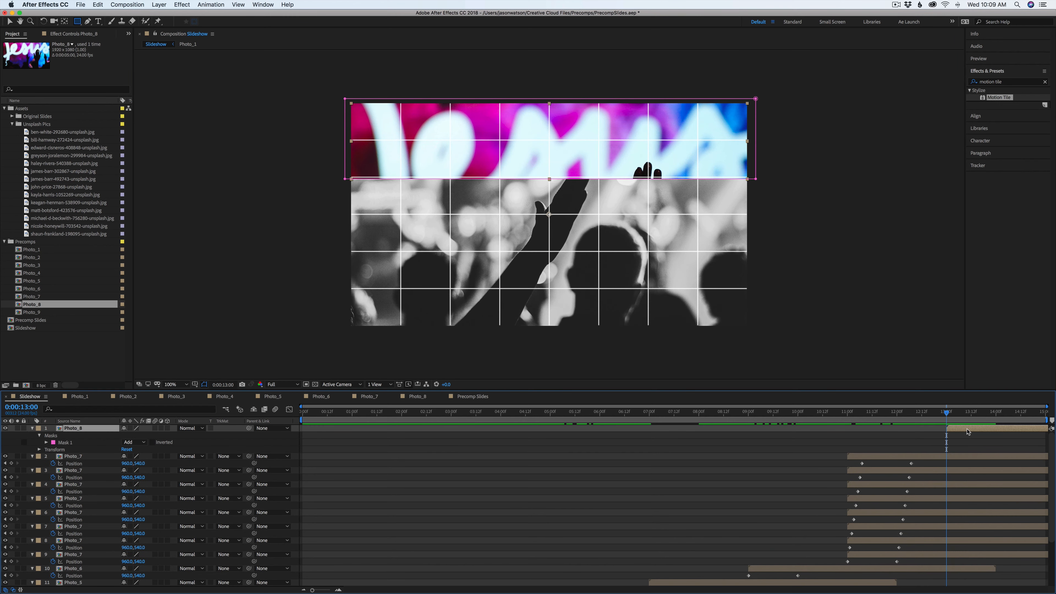
# Duplicate the Photo_8 layer and move the copy's mask down to cover the next two grid rows
pyautogui.press('super+d')
pyautogui.press('m')
pyautogui.click(77, 443)
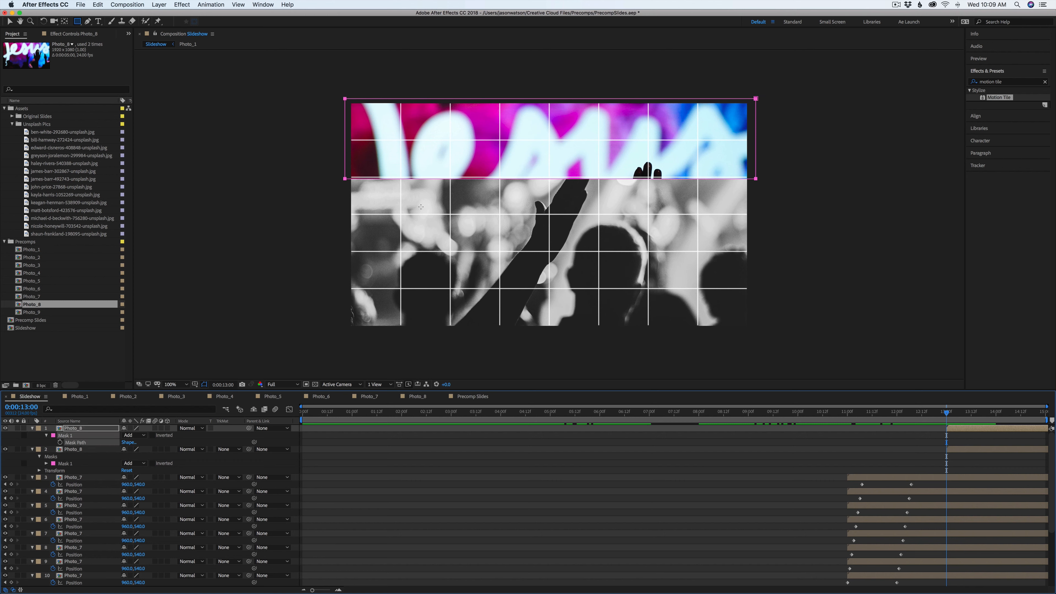
pyautogui.press('v')
pyautogui.moveTo(345, 179); pyautogui.dragTo(343, 255)
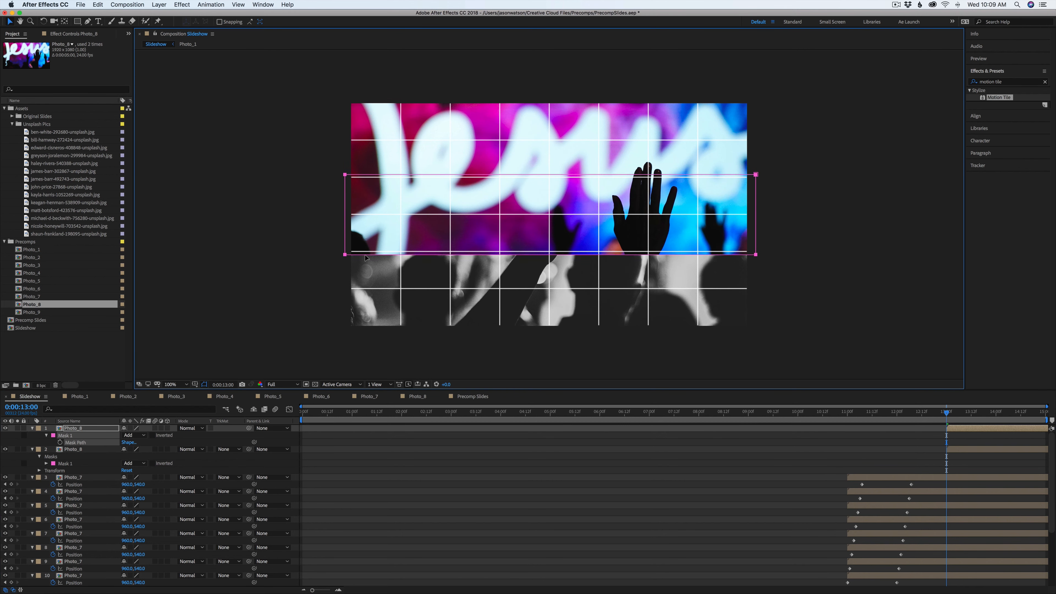
# Duplicate the top Photo_8 layer again and move the new copy's mask down to cover the bottom grid rows
pyautogui.click(73, 430)
pyautogui.press('super+d')
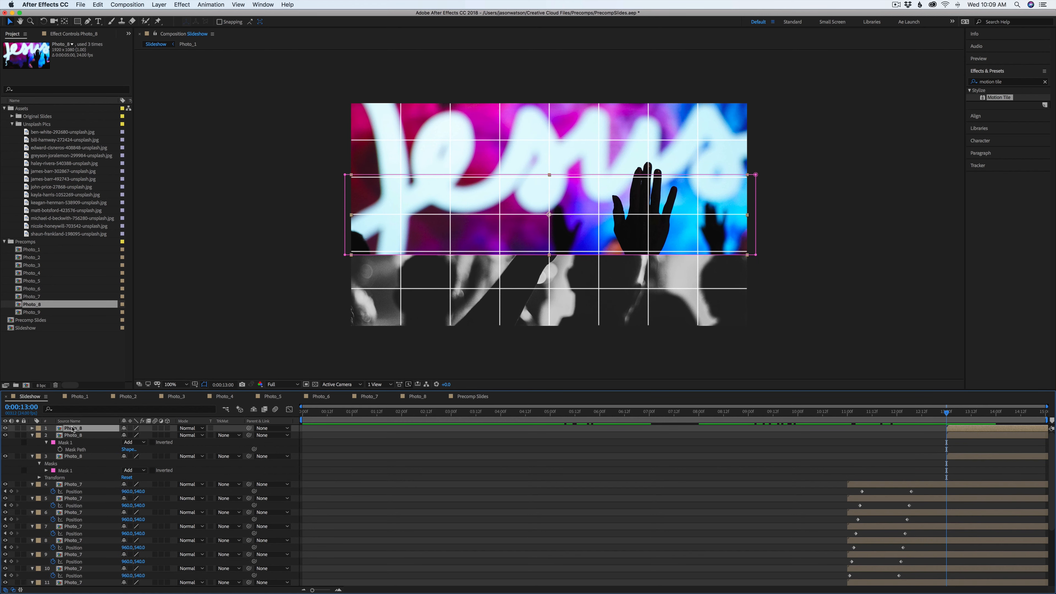
pyautogui.press('m')
pyautogui.click(66, 436)
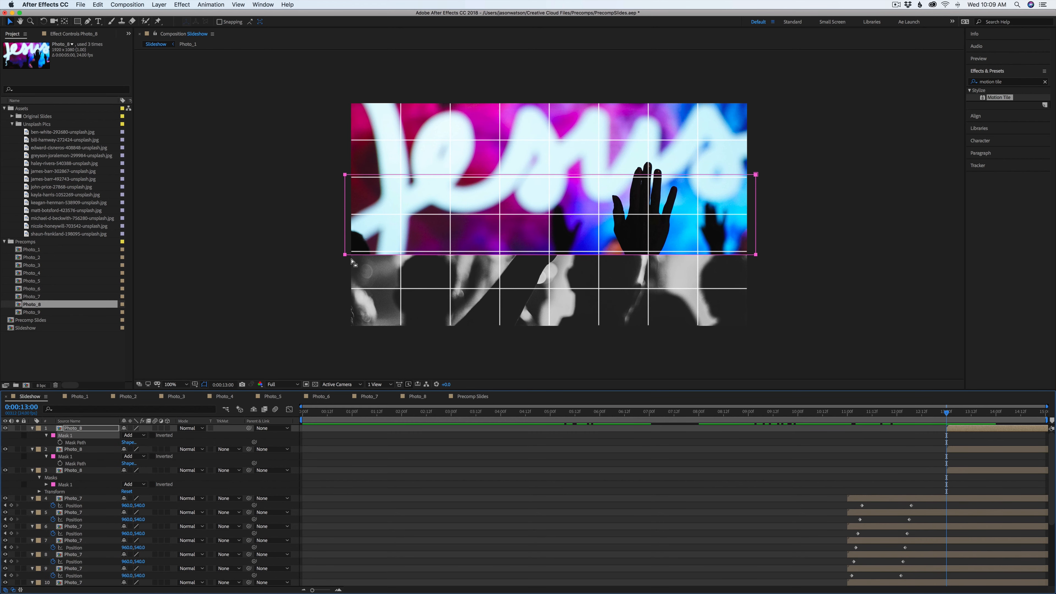
pyautogui.moveTo(346, 256); pyautogui.dragTo(346, 331)
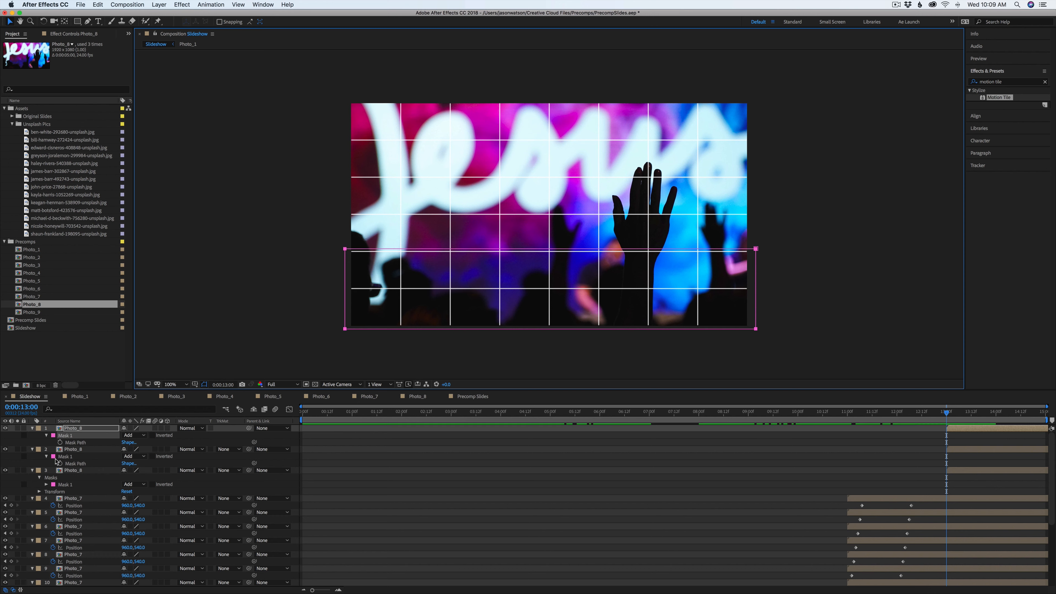
# Keyframe the three Photo_8 layers' Position to slide in from -960,540 at 13 seconds to 960,540 at 14 seconds
pyautogui.keyDown('shift'); pyautogui.click(69, 471); pyautogui.keyUp('shift')
pyautogui.press('p')
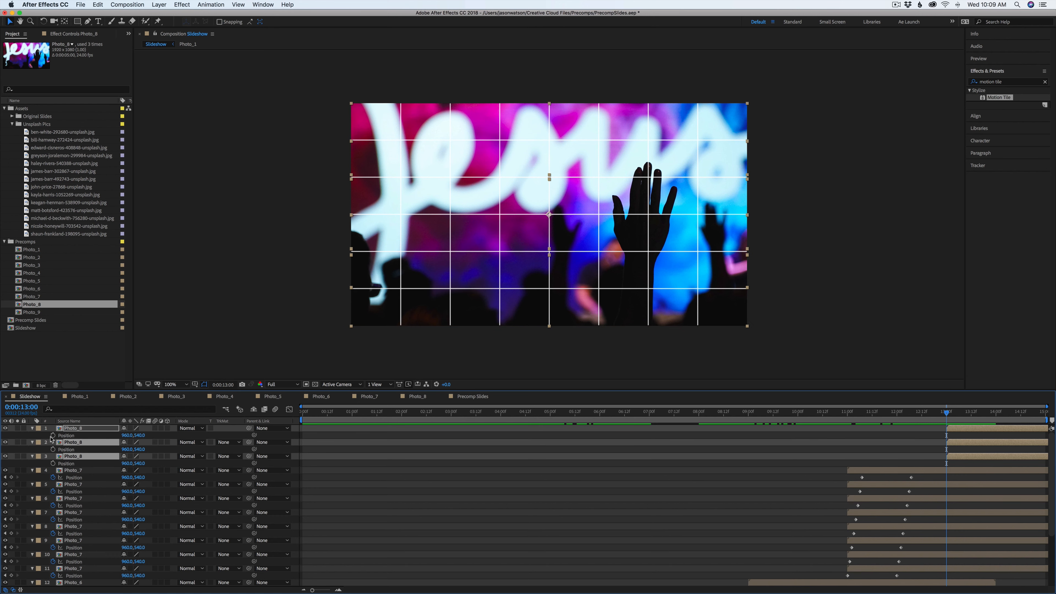
pyautogui.click(53, 435)
pyautogui.moveTo(683, 225); pyautogui.dragTo(286, 226)
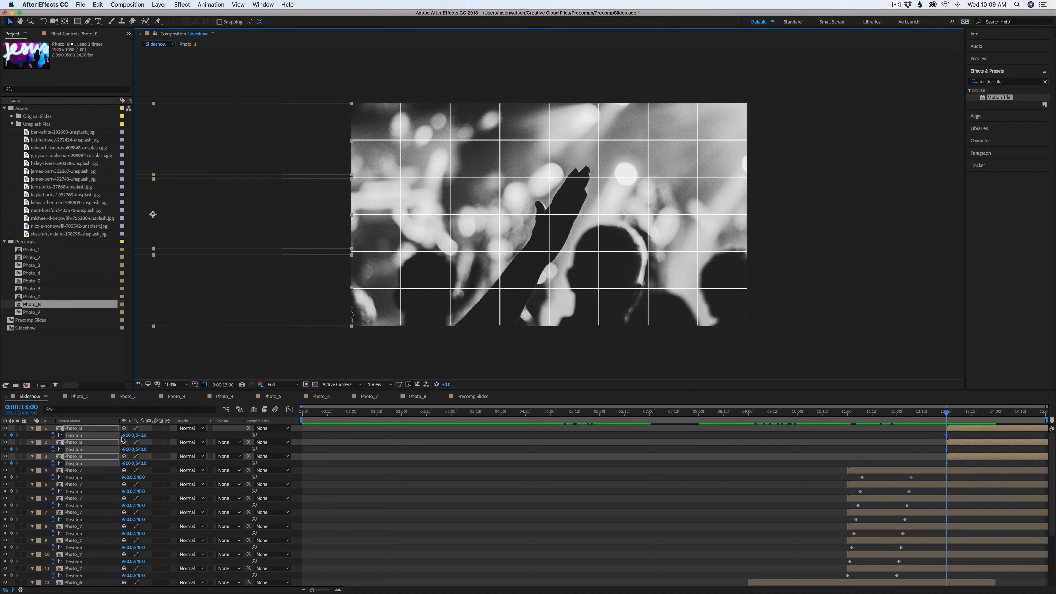
pyautogui.moveTo(953, 418); pyautogui.dragTo(996, 417)
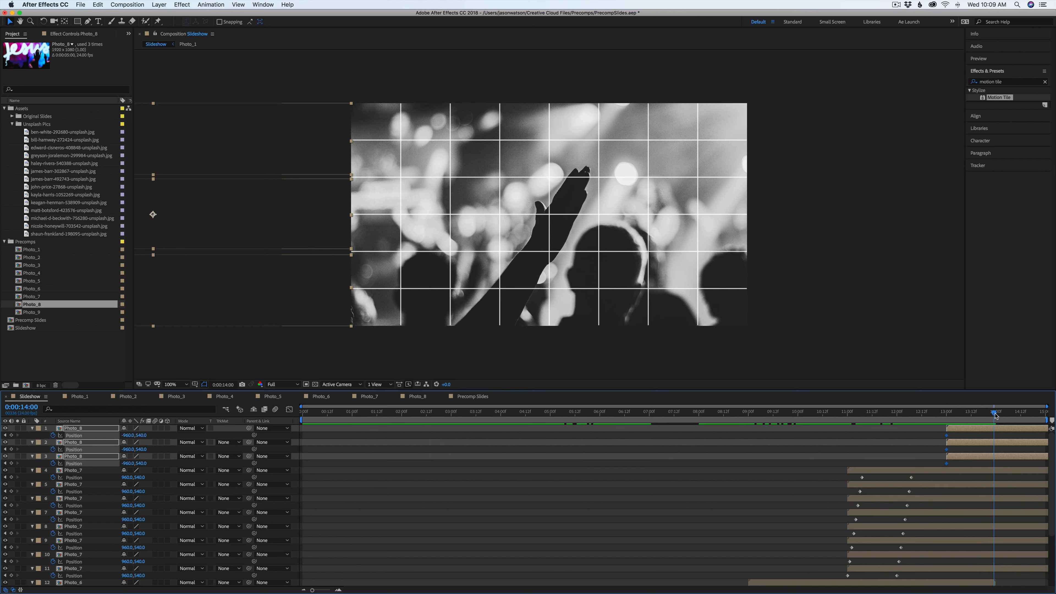
pyautogui.click(128, 435)
pyautogui.press('Return')
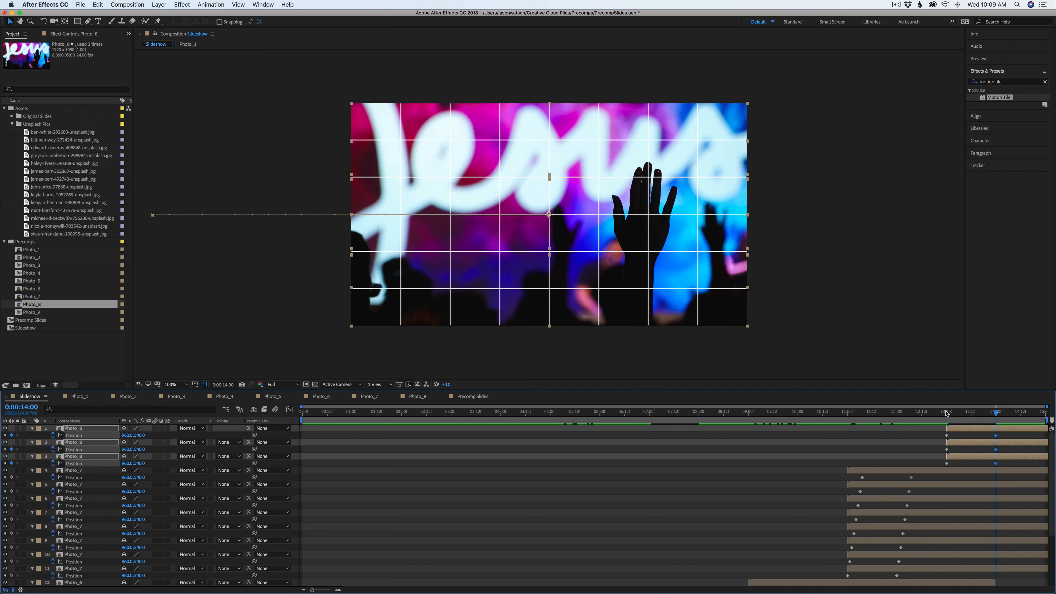
# Offset the Photo_8 copies' position keyframes by a frame each so the three strips slide in staggered
pyautogui.moveTo(946, 413); pyautogui.dragTo(947, 452)
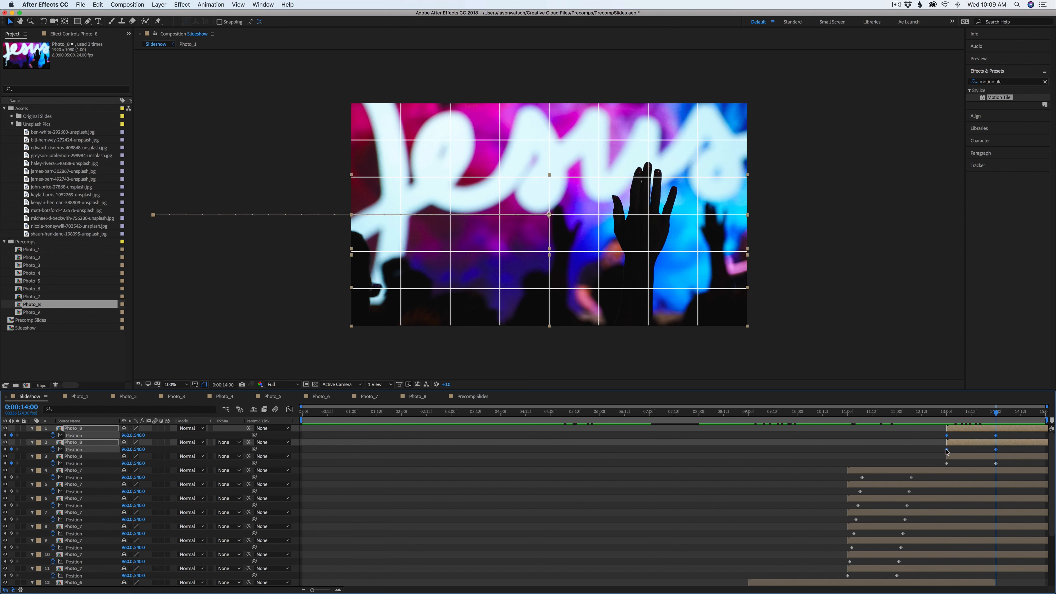
pyautogui.hotkey('alt', 'Right')
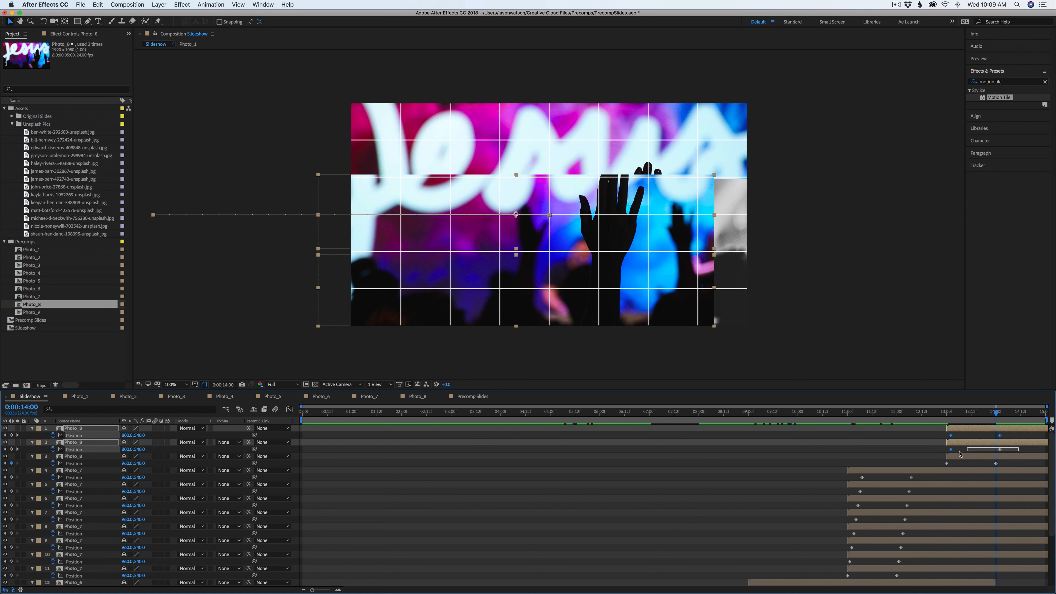
pyautogui.moveTo(952, 436); pyautogui.dragTo(872, 466)
pyautogui.click(941, 442)
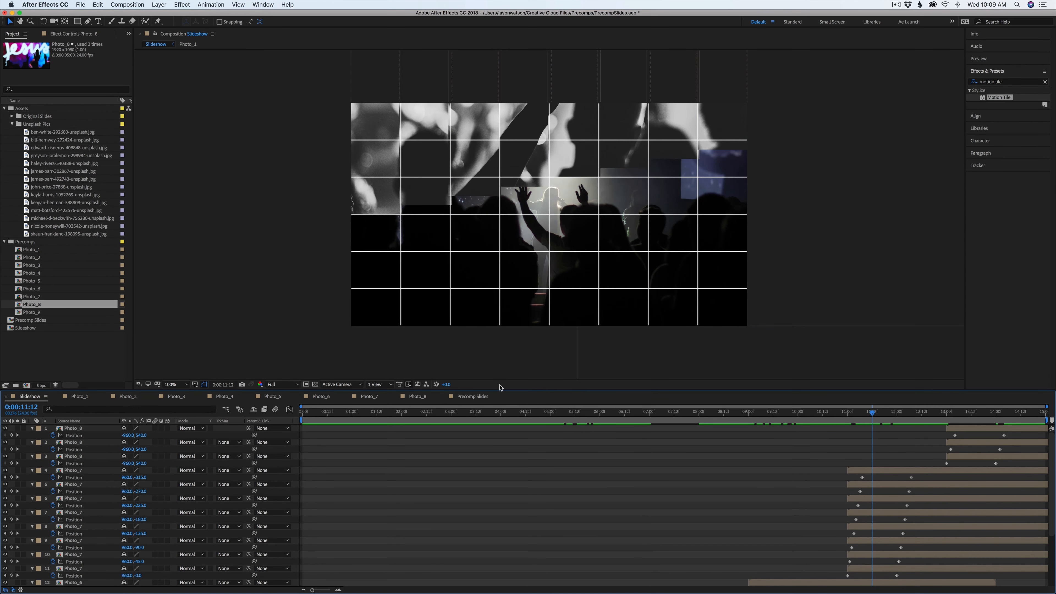
pyautogui.click(196, 384)
pyautogui.click(771, 570)
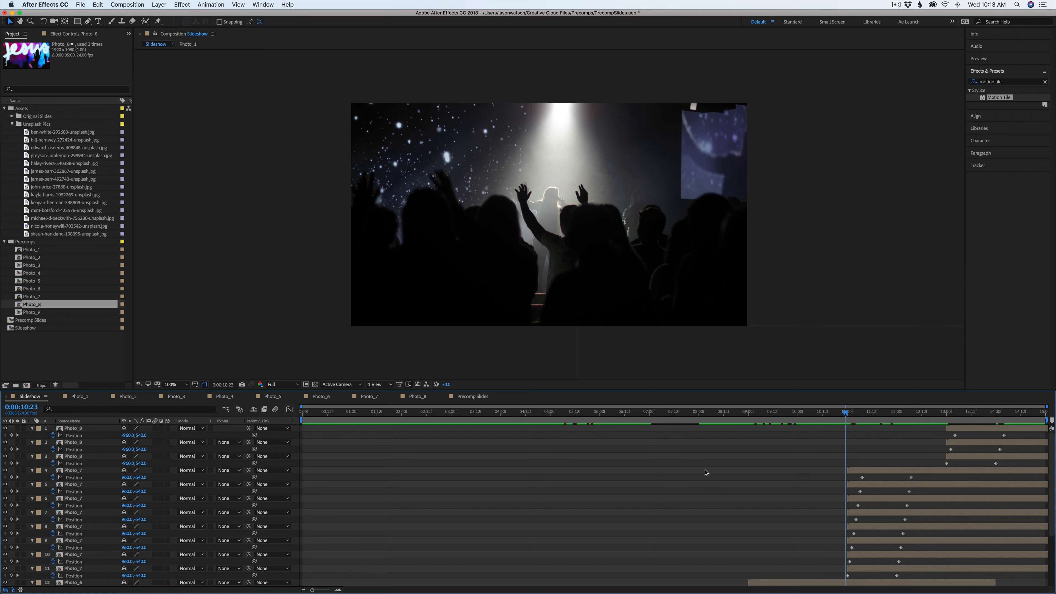
# Reveal all animated properties in the Slideshow, select every position keyframe and apply Easy Ease
pyautogui.scroll(-4, 706, 472)
pyautogui.scroll(4, 764, 509)
pyautogui.press('u')
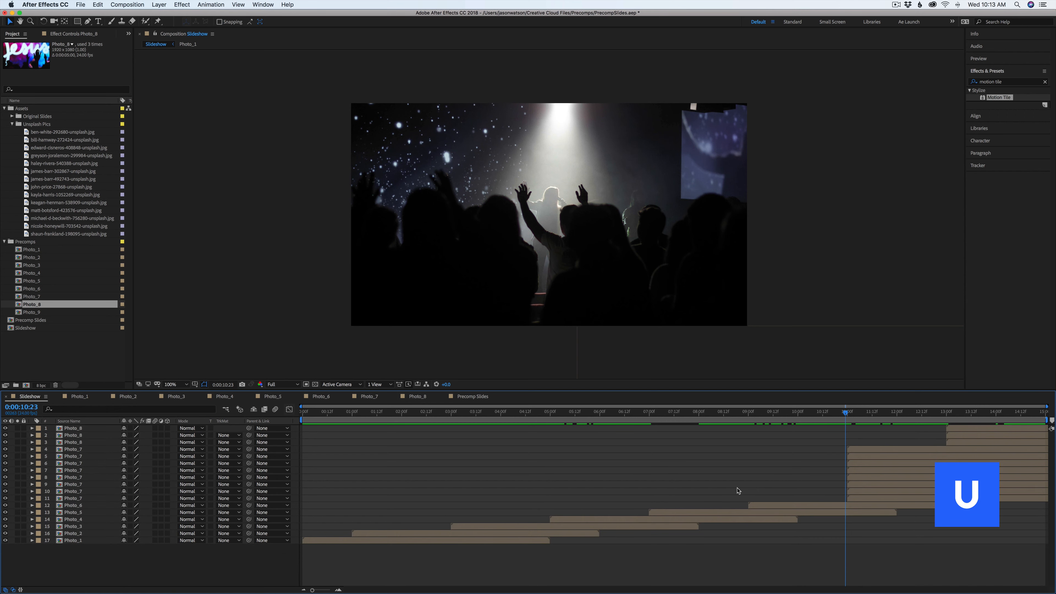
pyautogui.press('u')
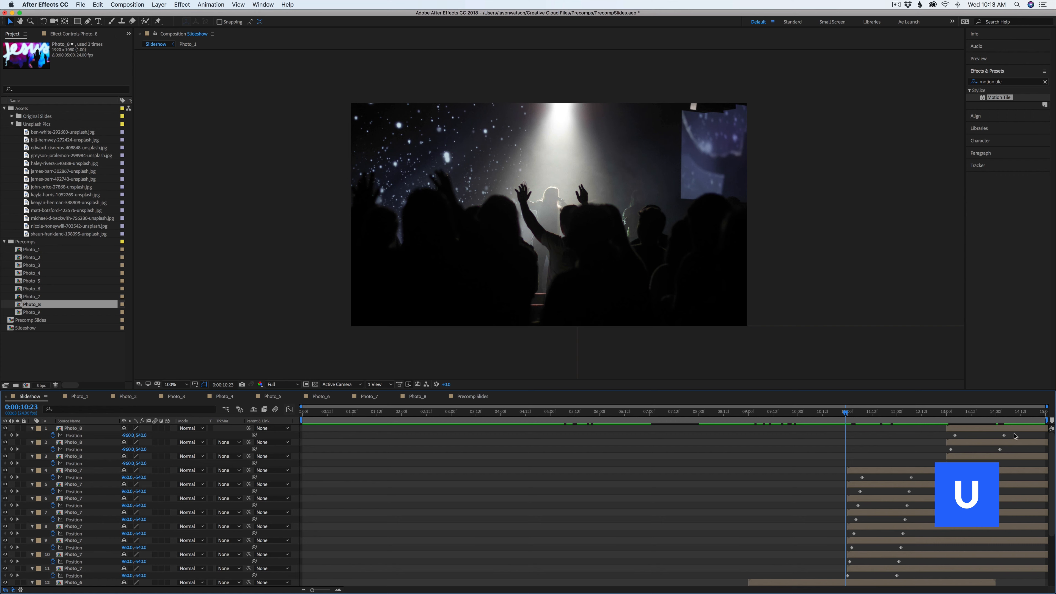
pyautogui.moveTo(1015, 435); pyautogui.dragTo(328, 589)
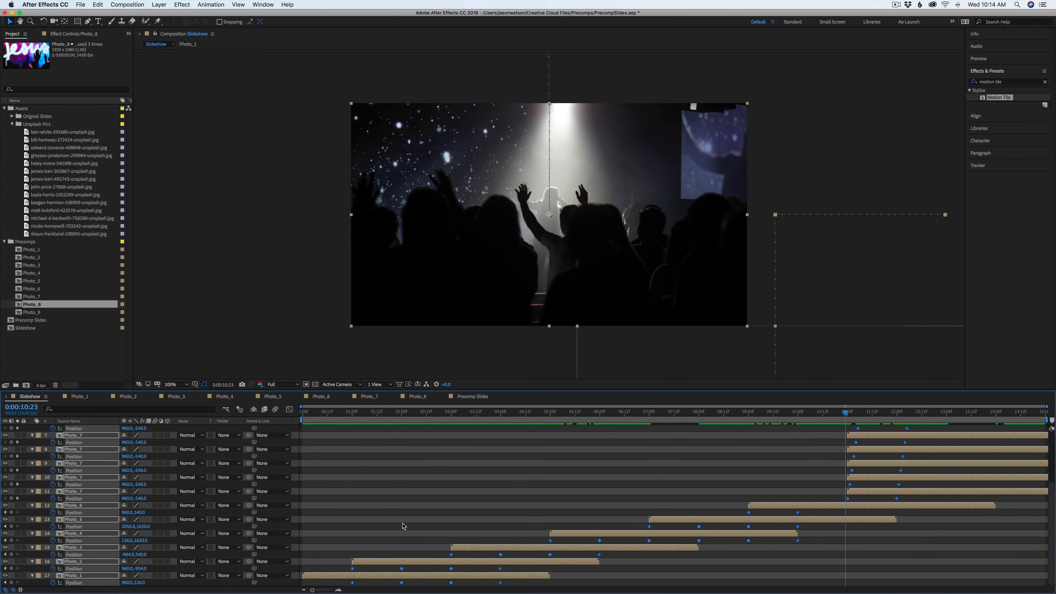
pyautogui.press('F9')
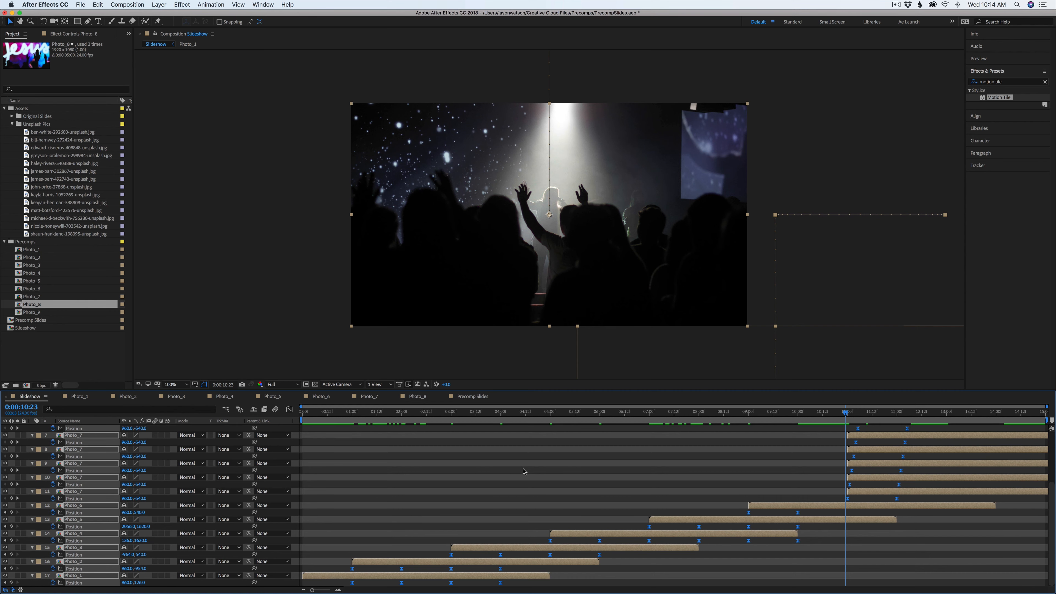
# In the Graph Editor, pull the speed curve handles of all position keyframes to create a sharper ease in and out
pyautogui.press('pageup')
pyautogui.press('pageup')
pyautogui.moveTo(768, 441); pyautogui.dragTo(791, 445)
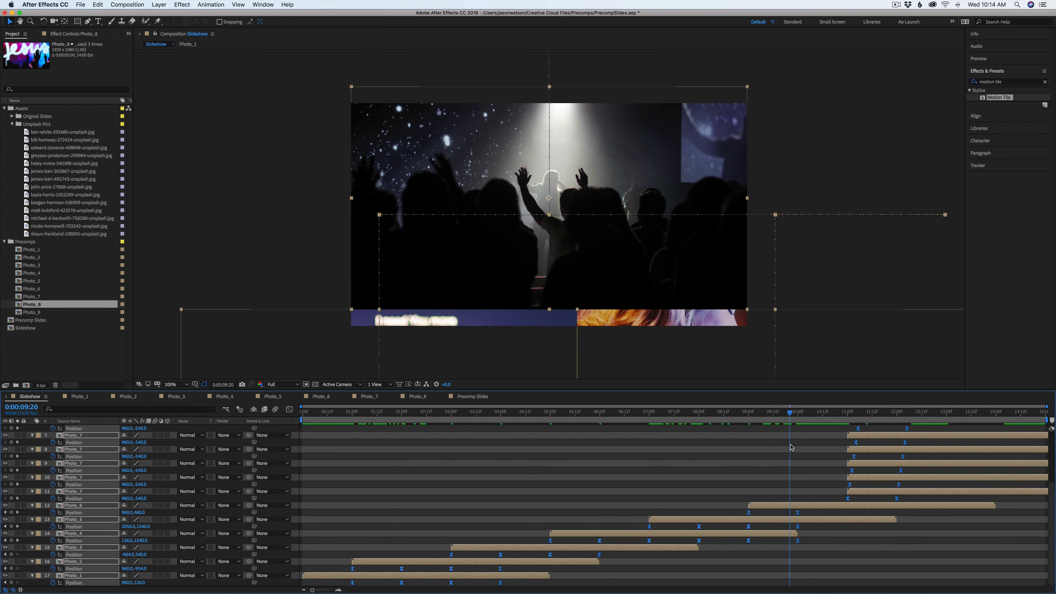
pyautogui.click(289, 409)
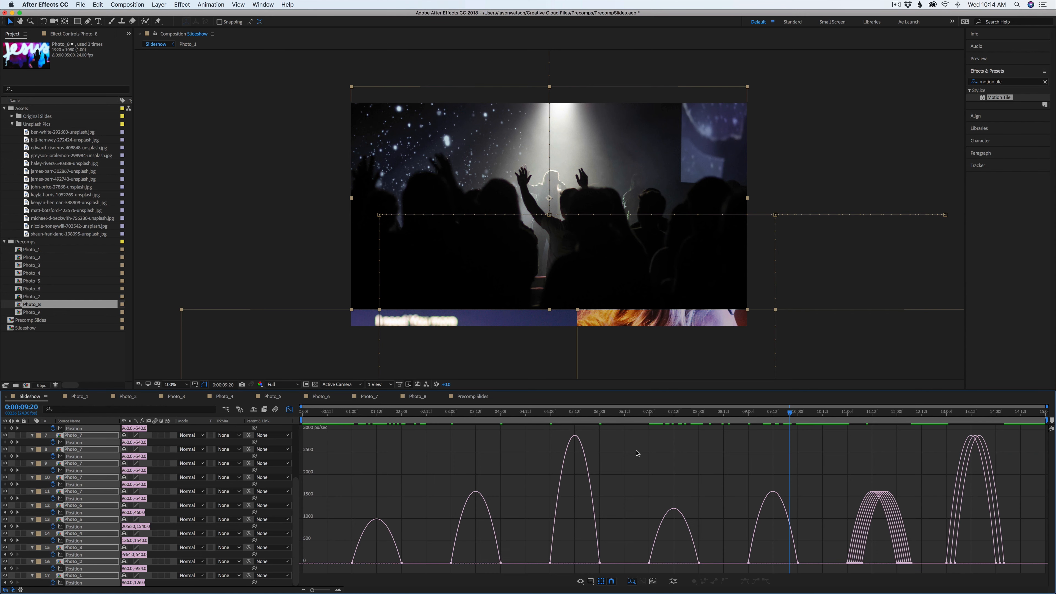
pyautogui.moveTo(1028, 541); pyautogui.dragTo(387, 561)
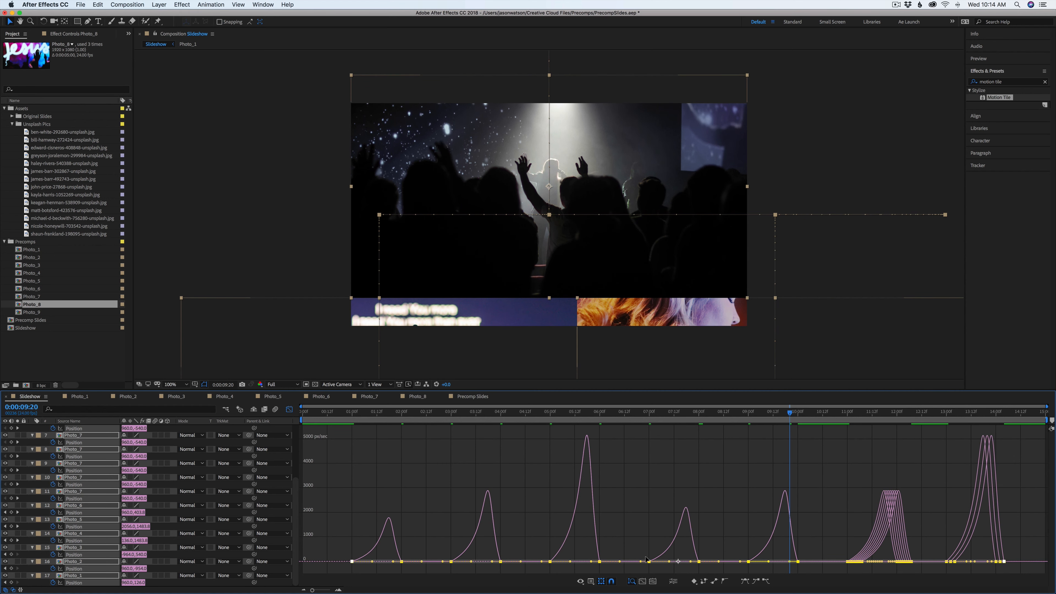
pyautogui.moveTo(387, 556); pyautogui.dragTo(1016, 565)
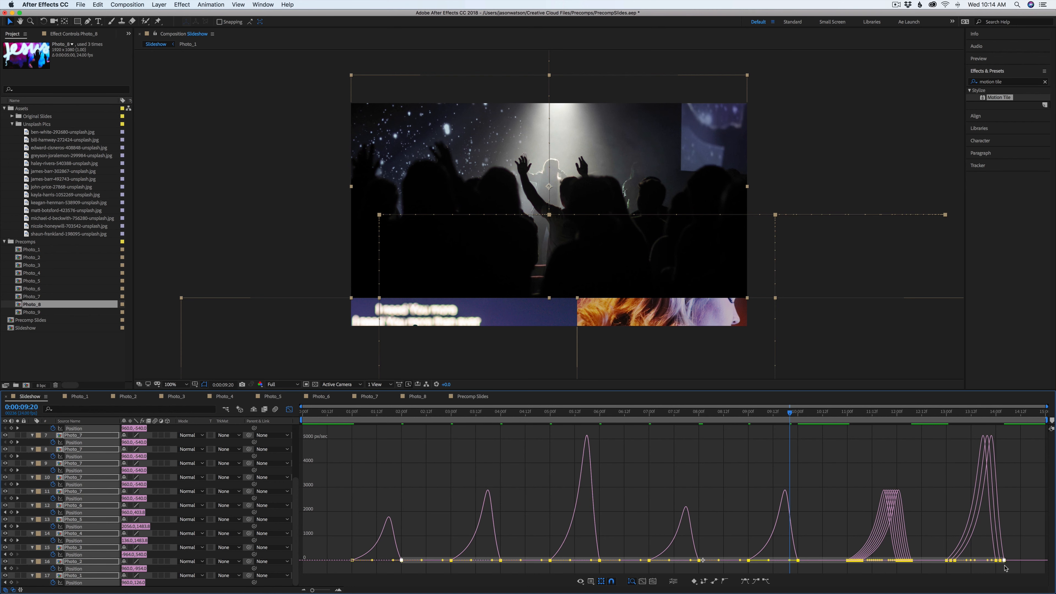
pyautogui.moveTo(327, 551); pyautogui.dragTo(1023, 572)
pyautogui.moveTo(391, 559); pyautogui.dragTo(381, 563)
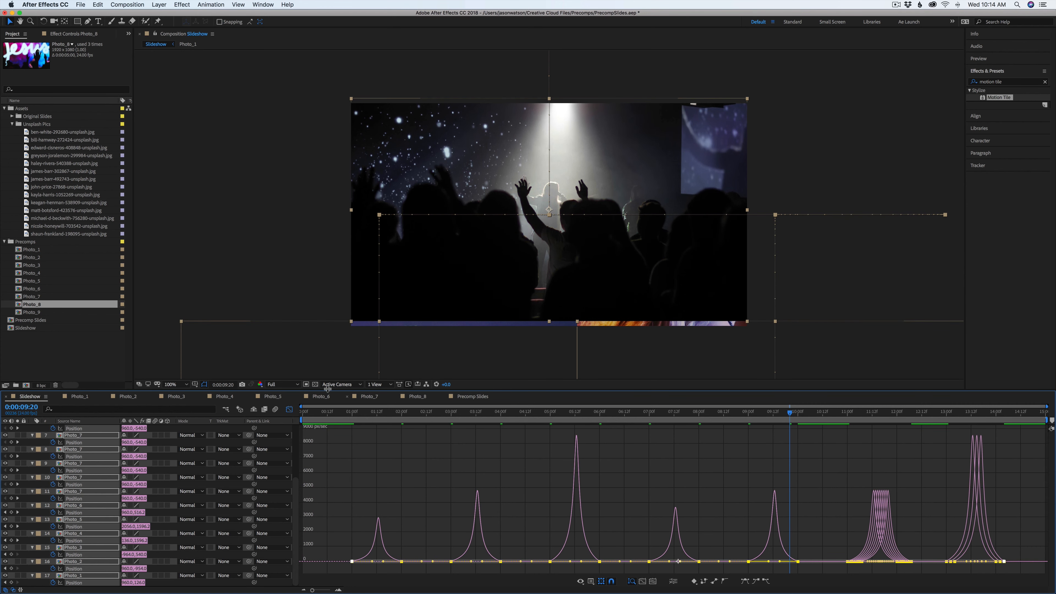
pyautogui.click(290, 410)
# Preview the Slideshow from the start to check the eased slide motion
pyautogui.moveTo(455, 416); pyautogui.dragTo(290, 453)
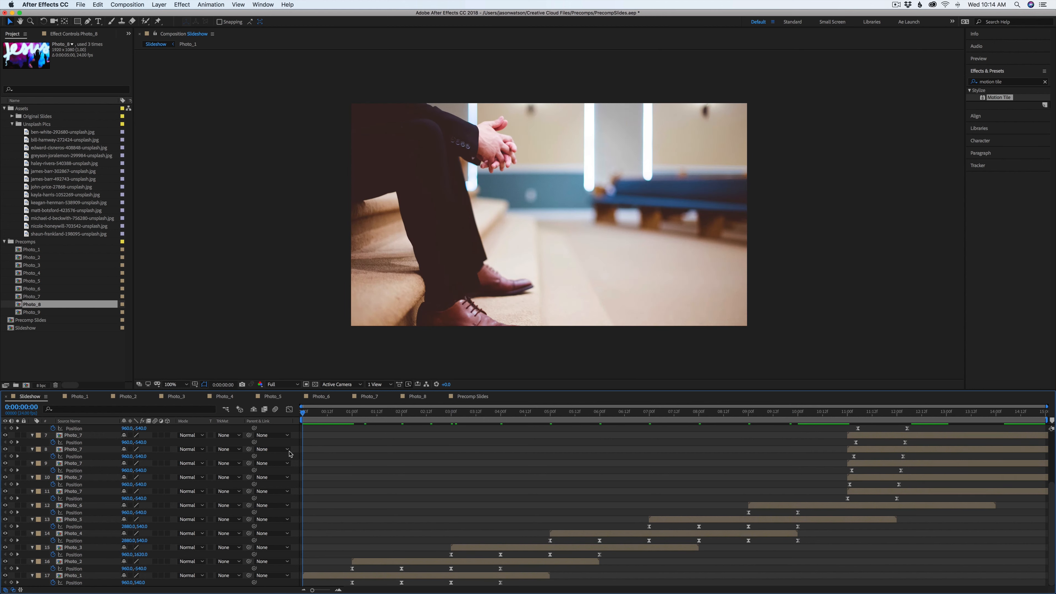
pyautogui.press('space')
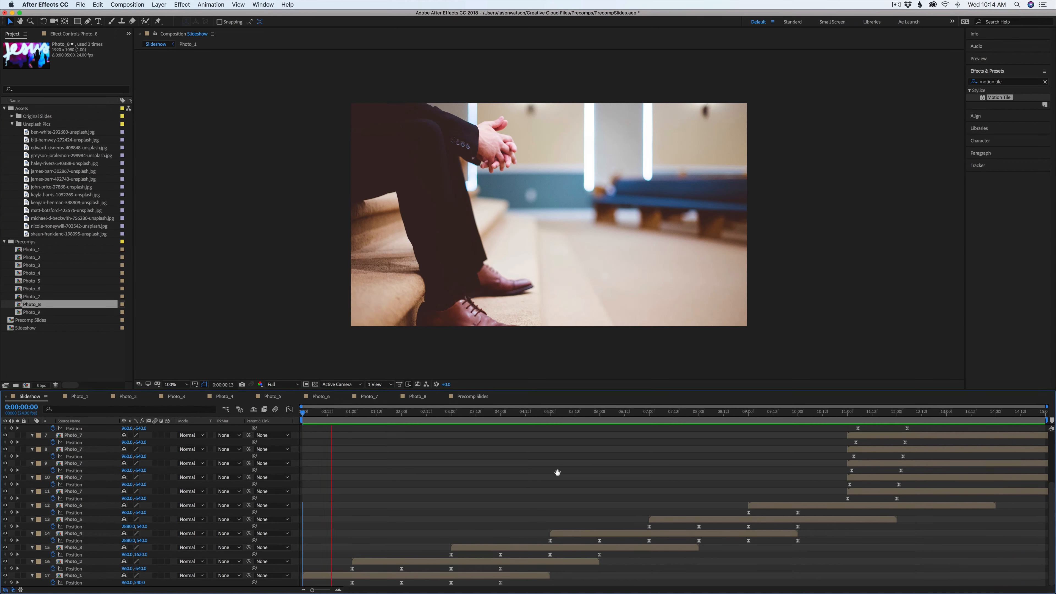
pyautogui.press('space')
pyautogui.moveTo(360, 422); pyautogui.dragTo(509, 474)
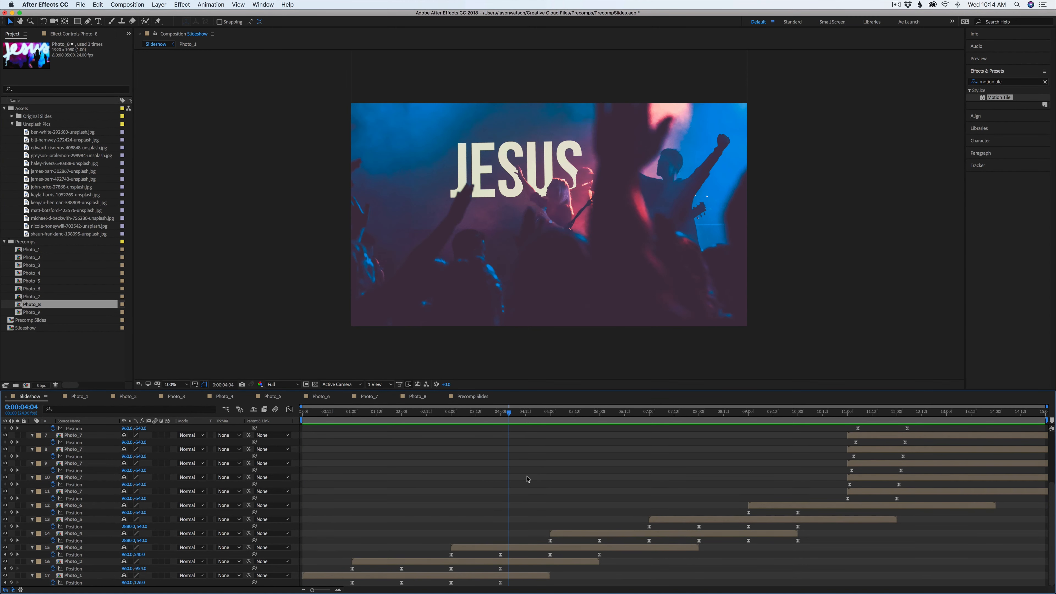
pyautogui.press('u')
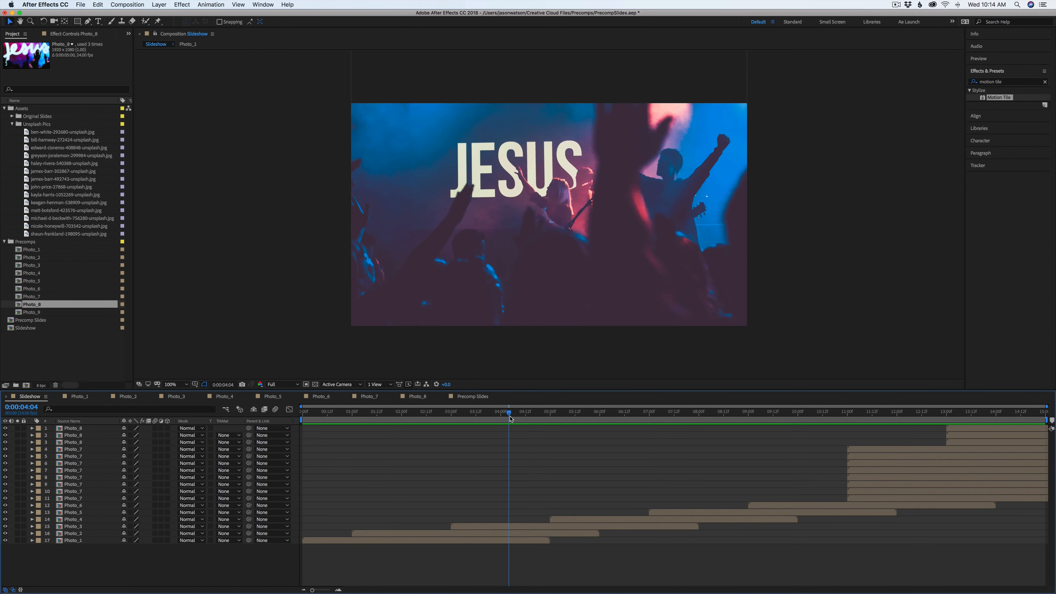
pyautogui.moveTo(511, 418); pyautogui.dragTo(527, 457)
pyautogui.moveTo(528, 416); pyautogui.dragTo(808, 437)
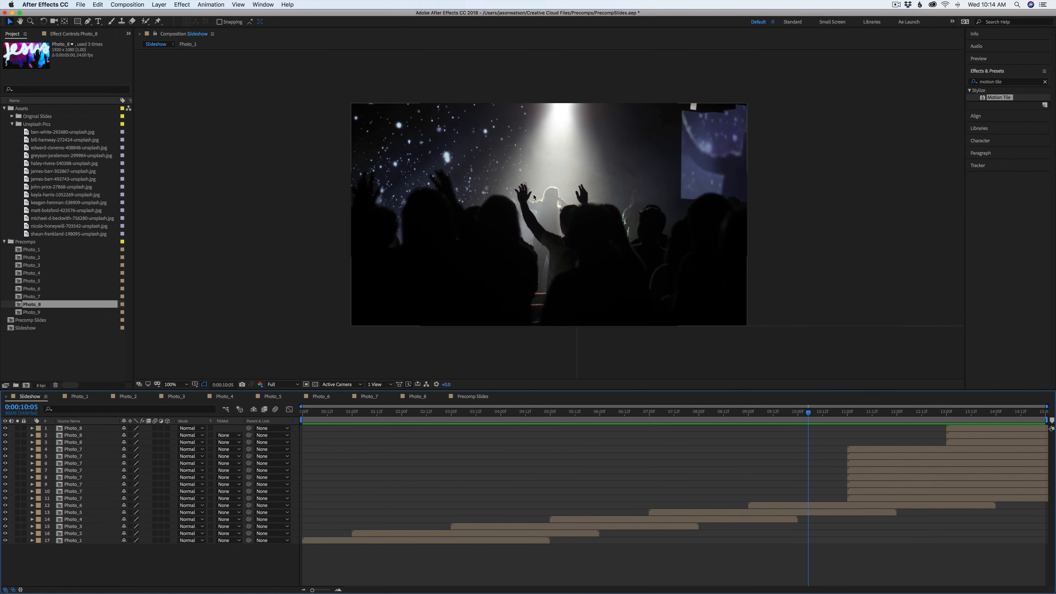
# Open the Photo_6 precomp, add shawn-franklande-198095-unsplash.jpg into it and hide the original photo layer
pyautogui.click(803, 505)
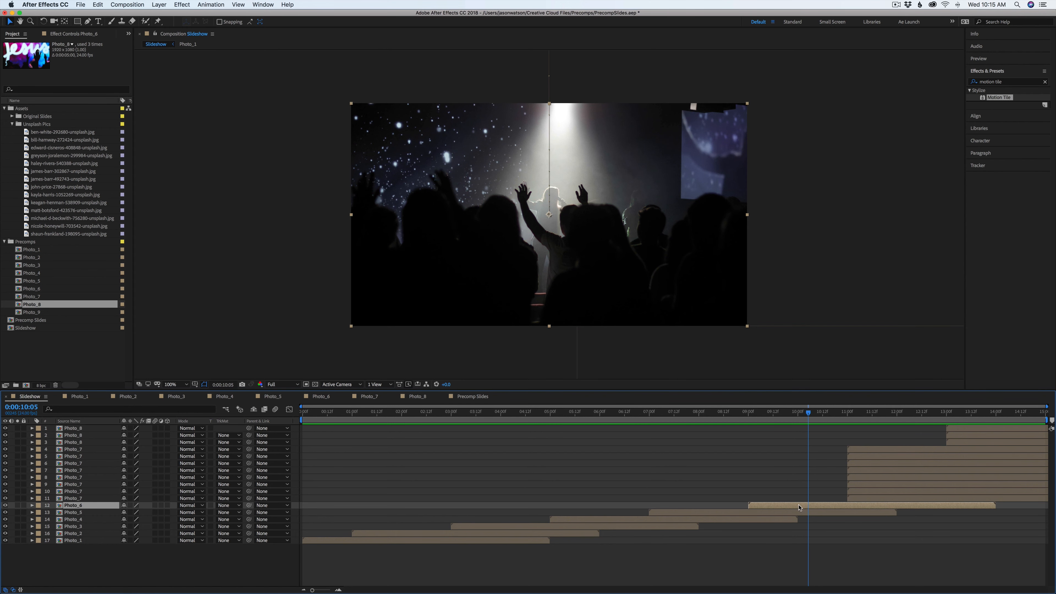
pyautogui.doubleClick(800, 506)
pyautogui.press('super+a')
pyautogui.press('s')
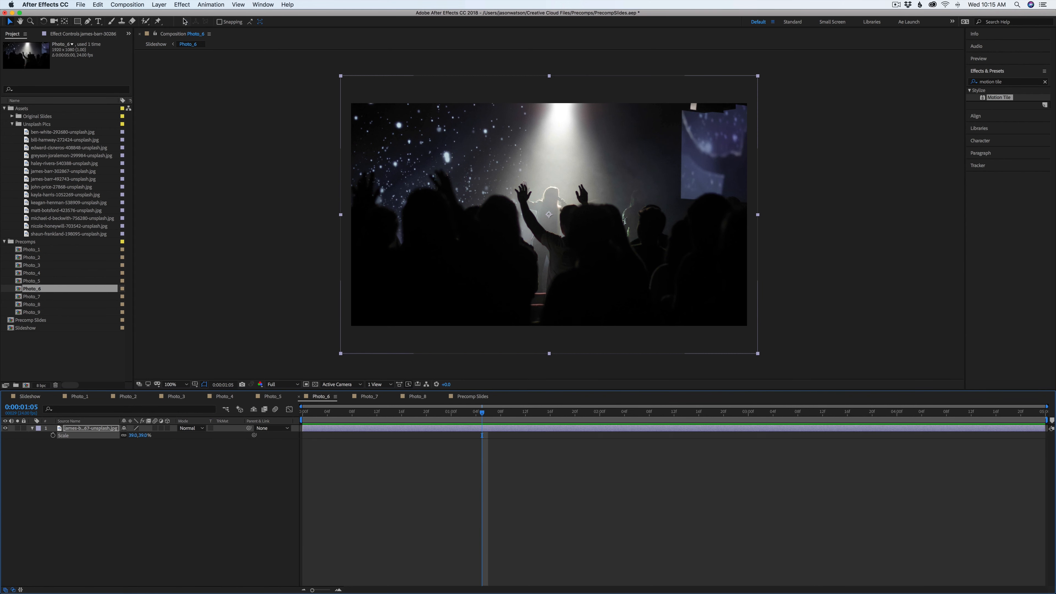
pyautogui.click(87, 235)
pyautogui.moveTo(77, 236); pyautogui.dragTo(114, 435)
pyautogui.press('s')
pyautogui.click(89, 443)
pyautogui.click(5, 442)
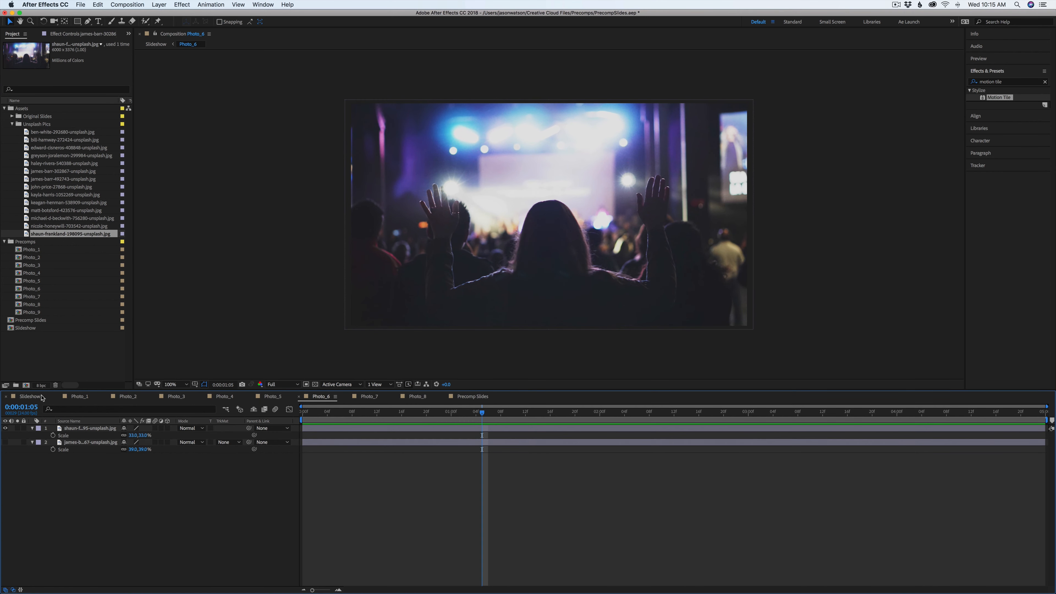
# Return to the Slideshow and preview the section around 9 to 12 seconds
pyautogui.click(41, 397)
pyautogui.moveTo(767, 410); pyautogui.dragTo(737, 437)
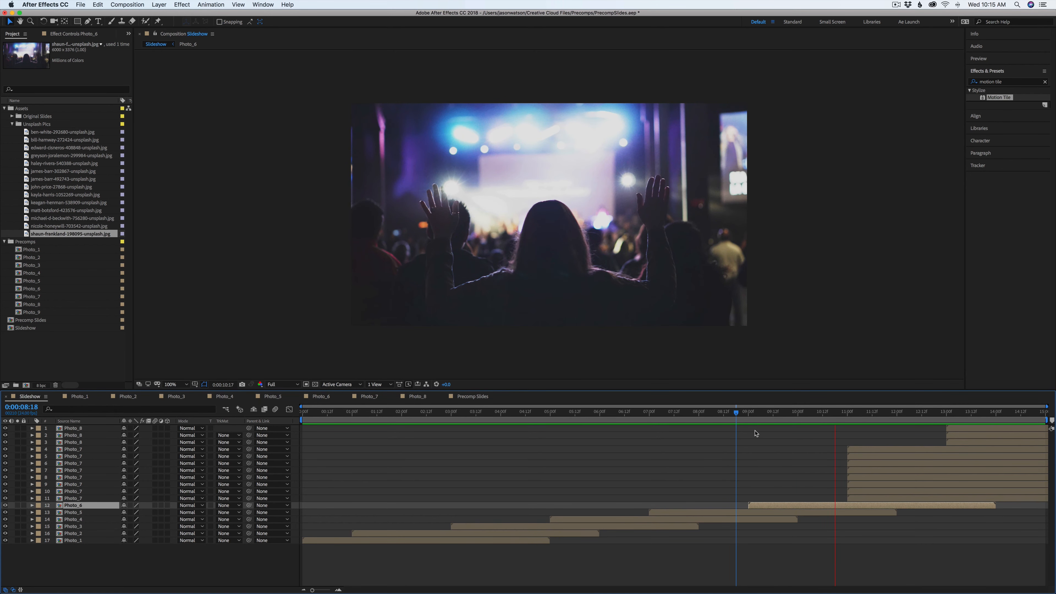
pyautogui.press('space')
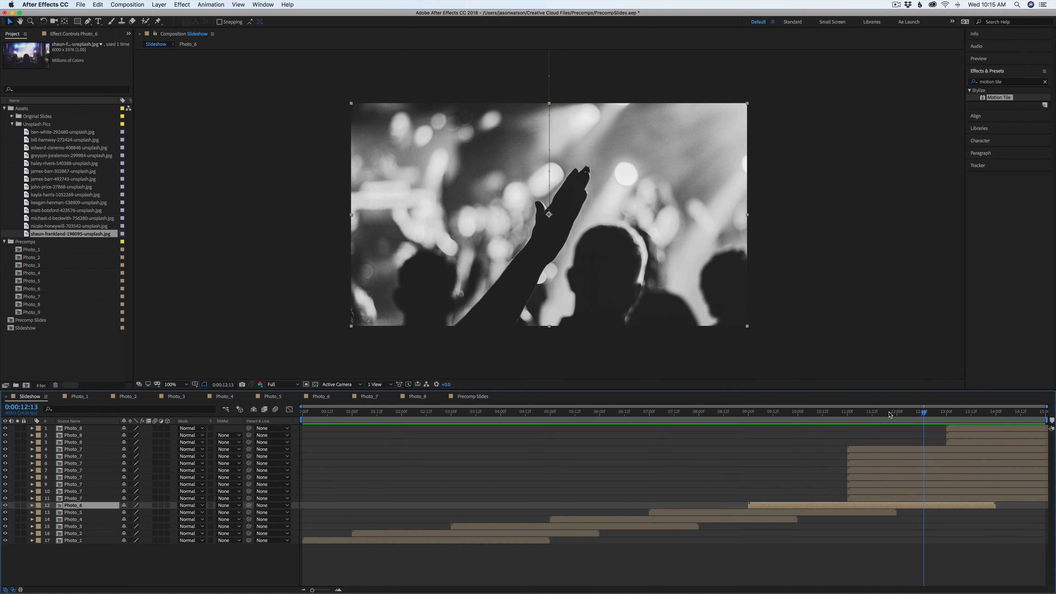
pyautogui.click(883, 413)
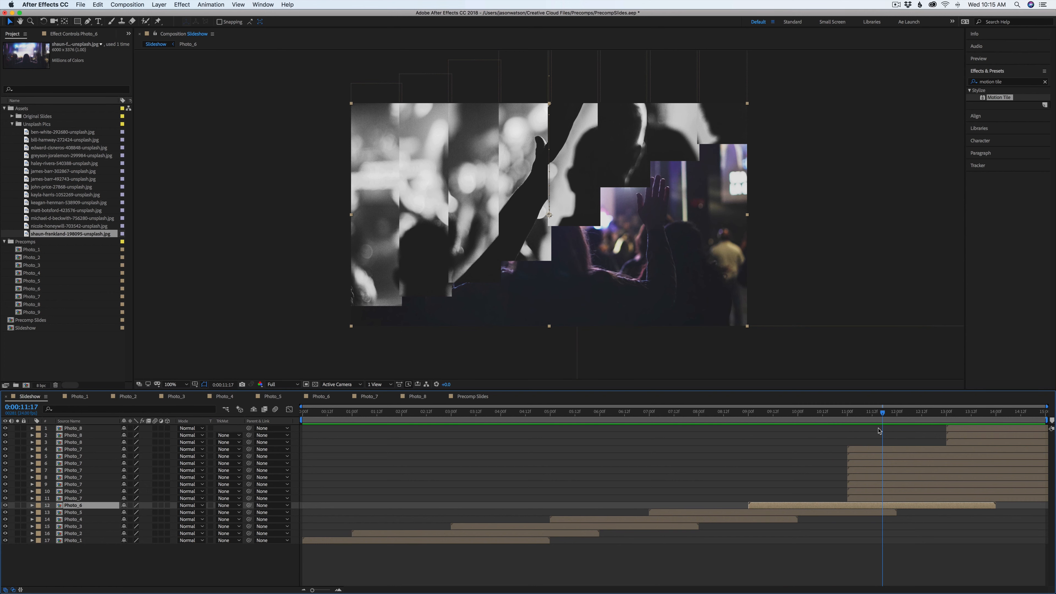
pyautogui.moveTo(883, 413); pyautogui.dragTo(897, 414)
# Open the Photo_7 precomp and add nicole-honeywell-703542-unsplash.jpg as its new photo layer
pyautogui.doubleClick(890, 451)
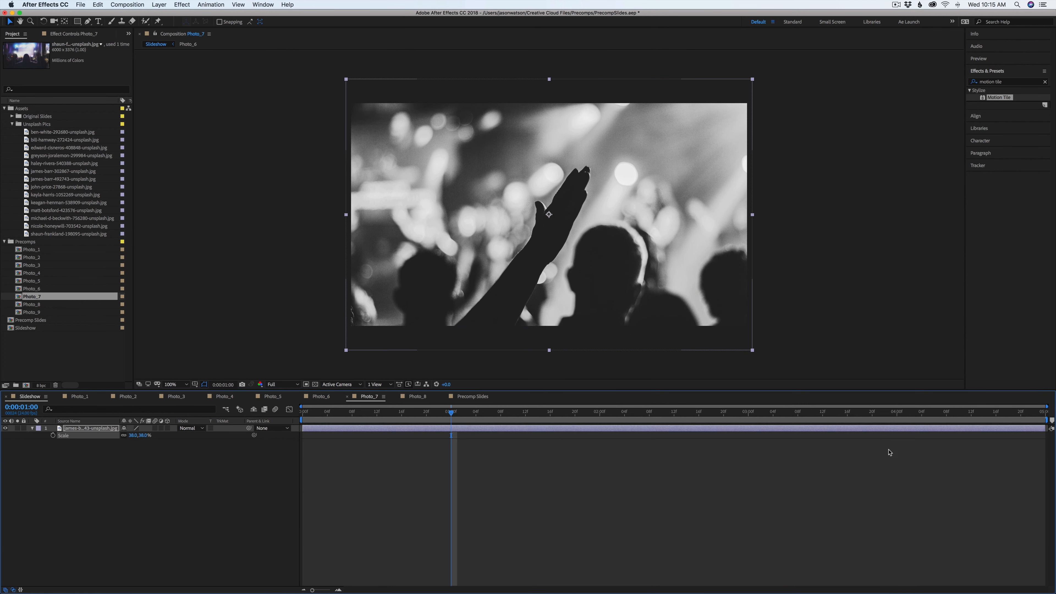
pyautogui.click(72, 226)
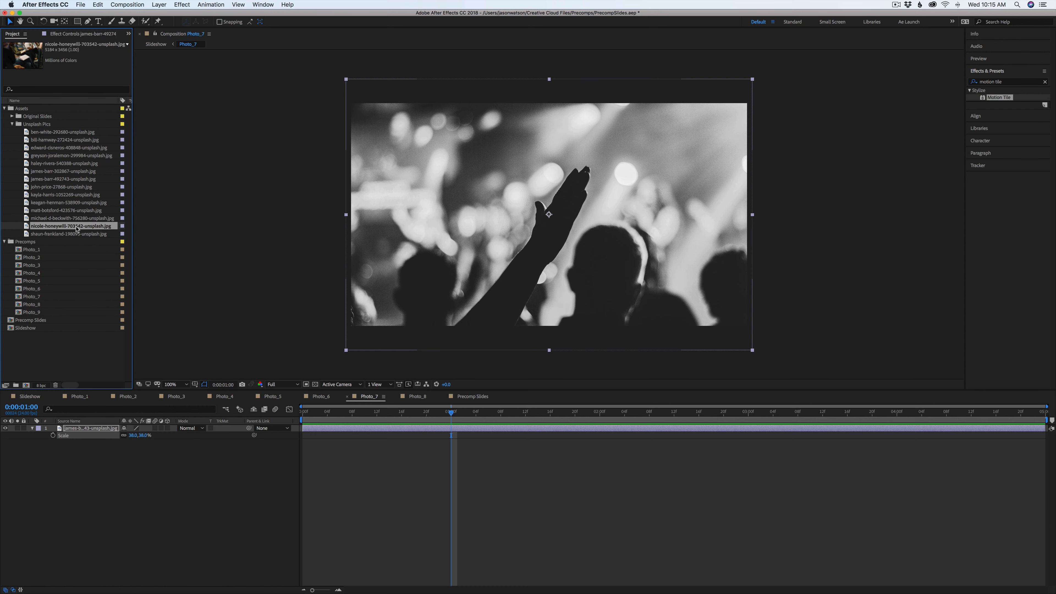
pyautogui.moveTo(79, 424); pyautogui.dragTo(107, 442)
pyautogui.click(74, 432)
pyautogui.press('s')
# Return to the Slideshow and preview the column-drop transition, then go back to the start
pyautogui.click(29, 396)
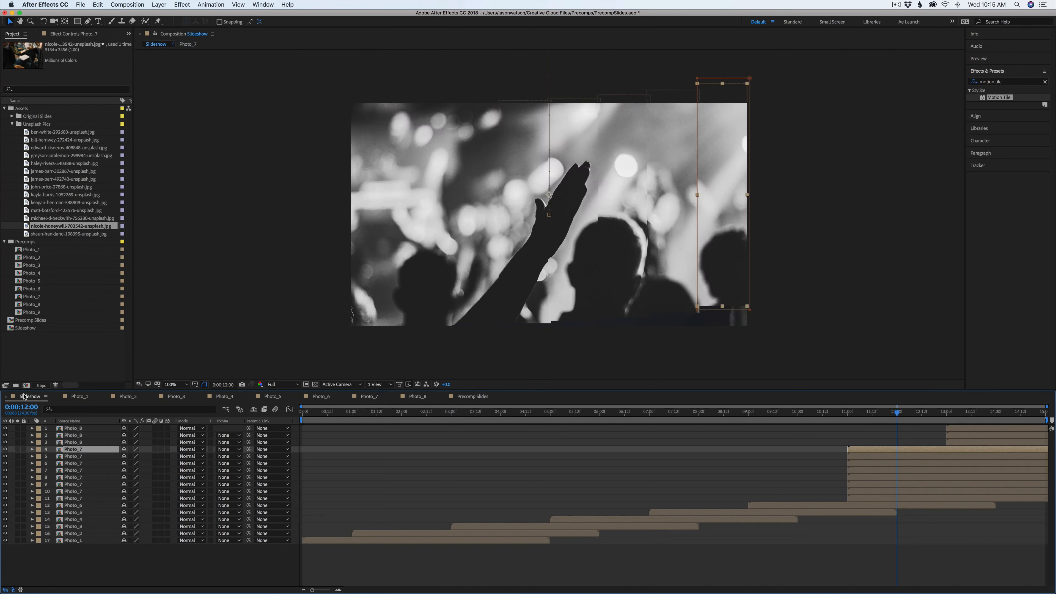
pyautogui.moveTo(874, 413); pyautogui.dragTo(850, 417)
pyautogui.press('space')
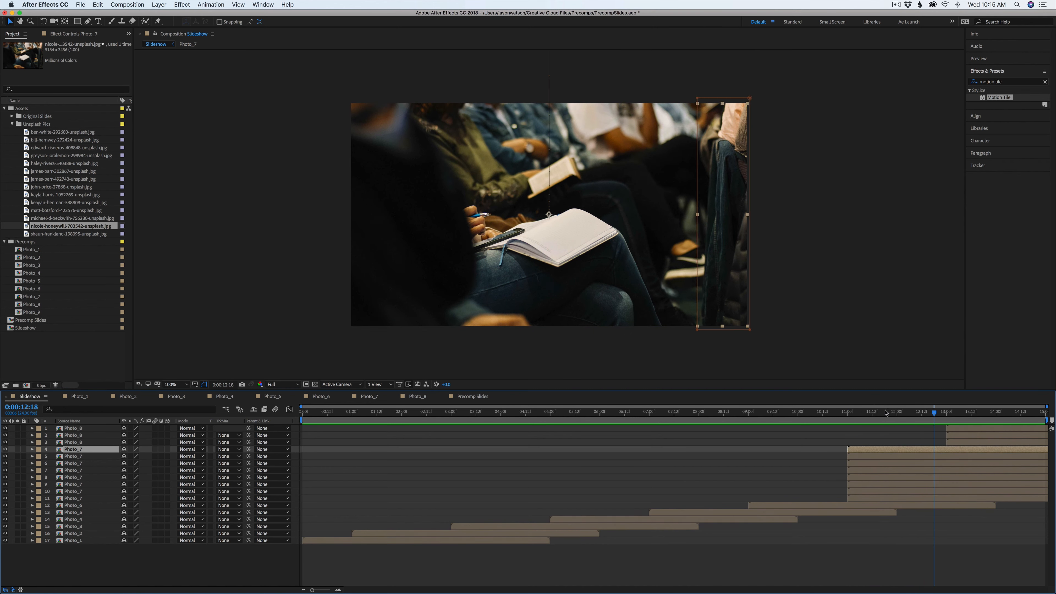
pyautogui.click(856, 415)
pyautogui.press('space')
pyautogui.click(808, 413)
pyautogui.press('Home')
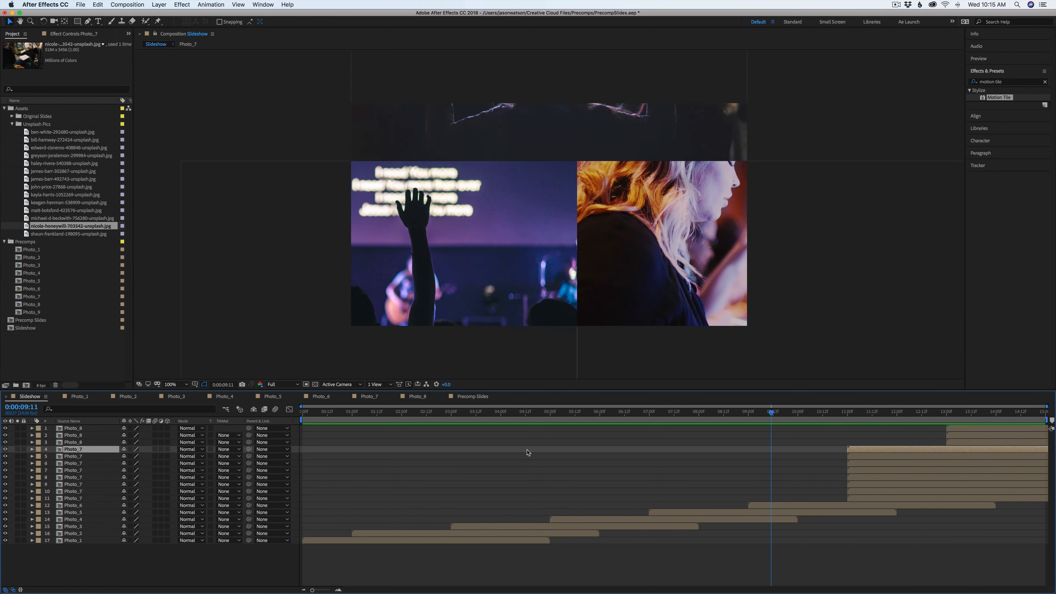
pyautogui.click(417, 466)
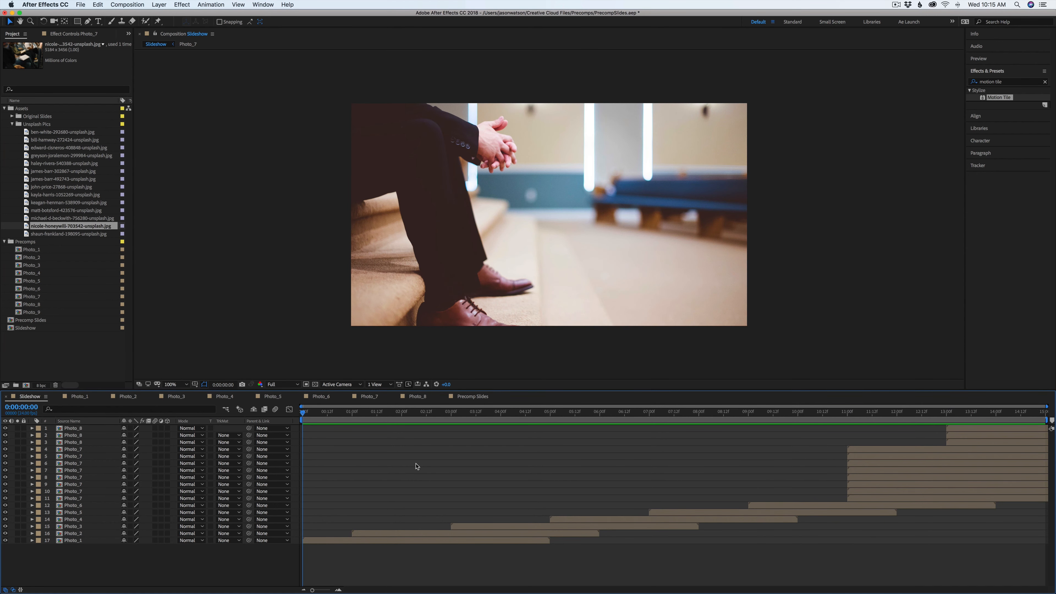